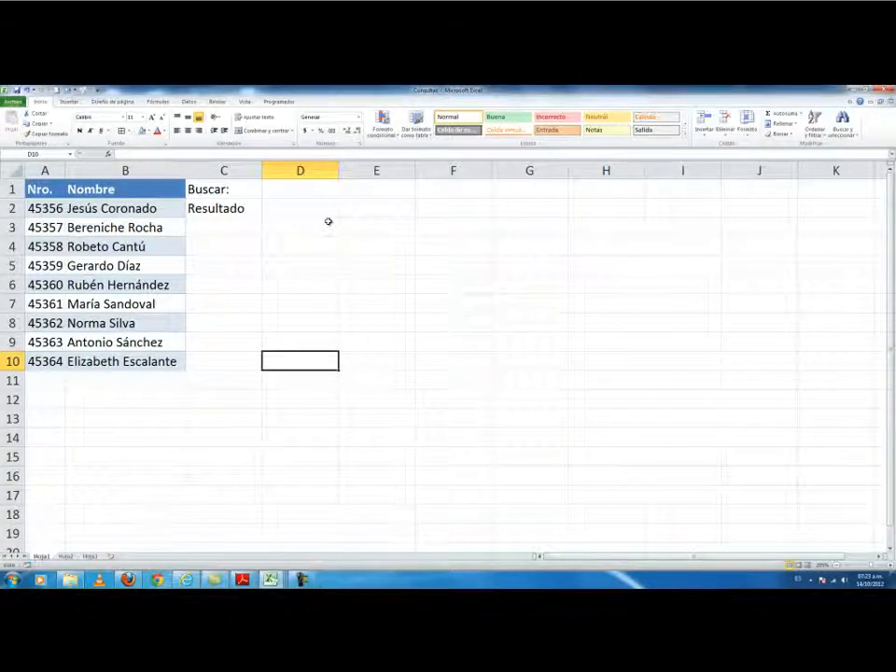
pyautogui.hotkey('ctrl', 'Home')
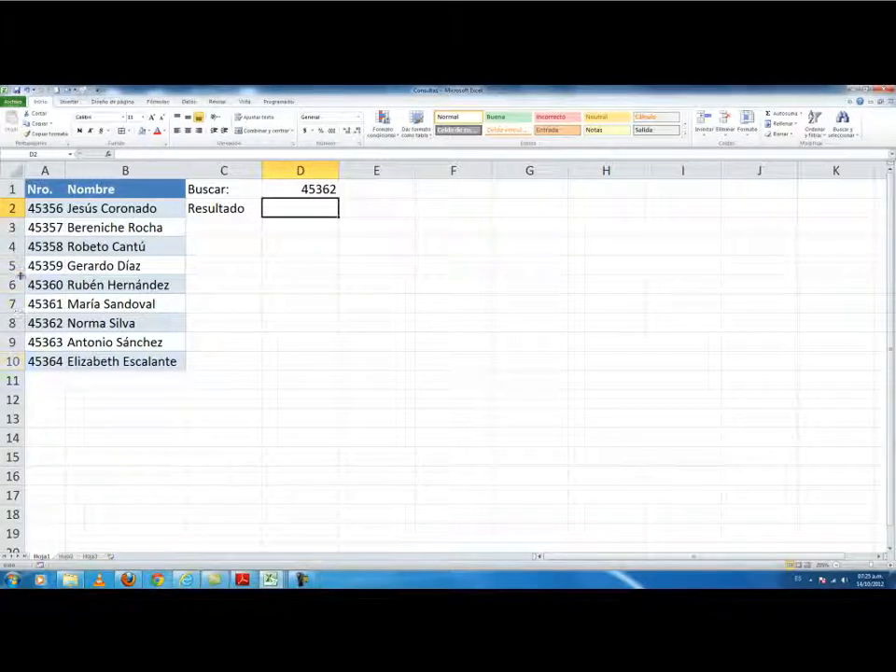
pyautogui.click(308, 189)
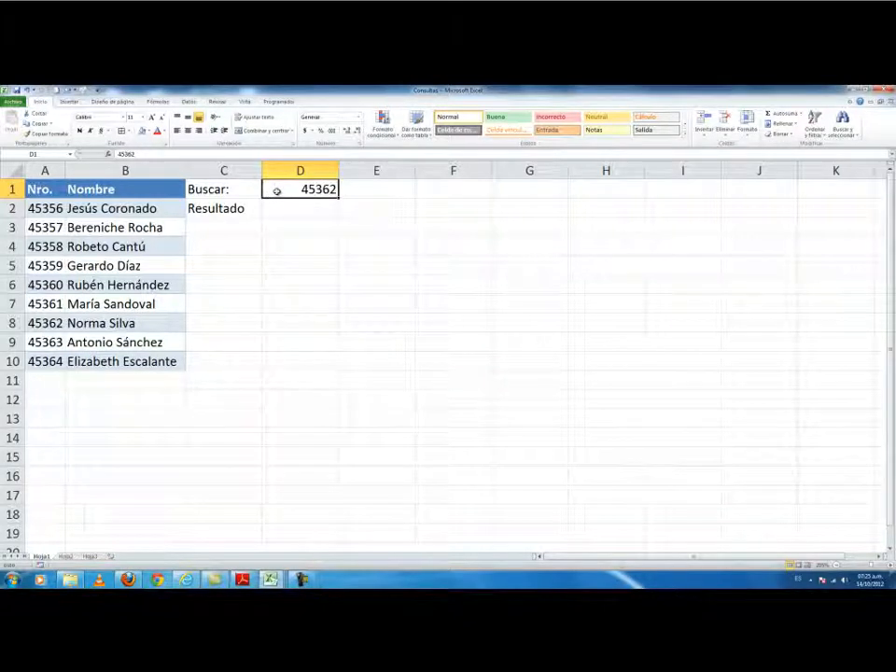
pyautogui.moveTo(59, 188); pyautogui.dragTo(153, 358)
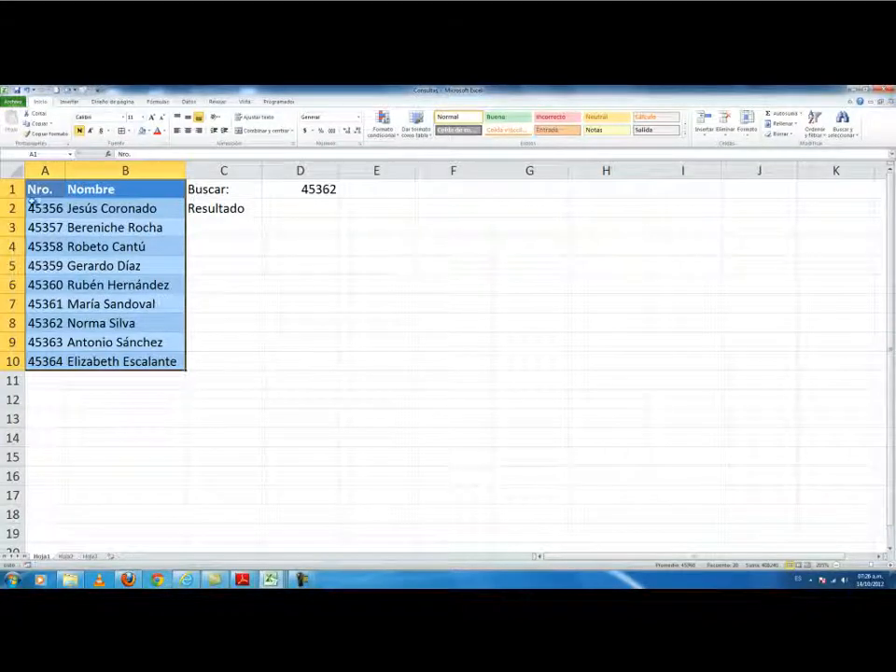
pyautogui.moveTo(34, 189); pyautogui.dragTo(118, 369)
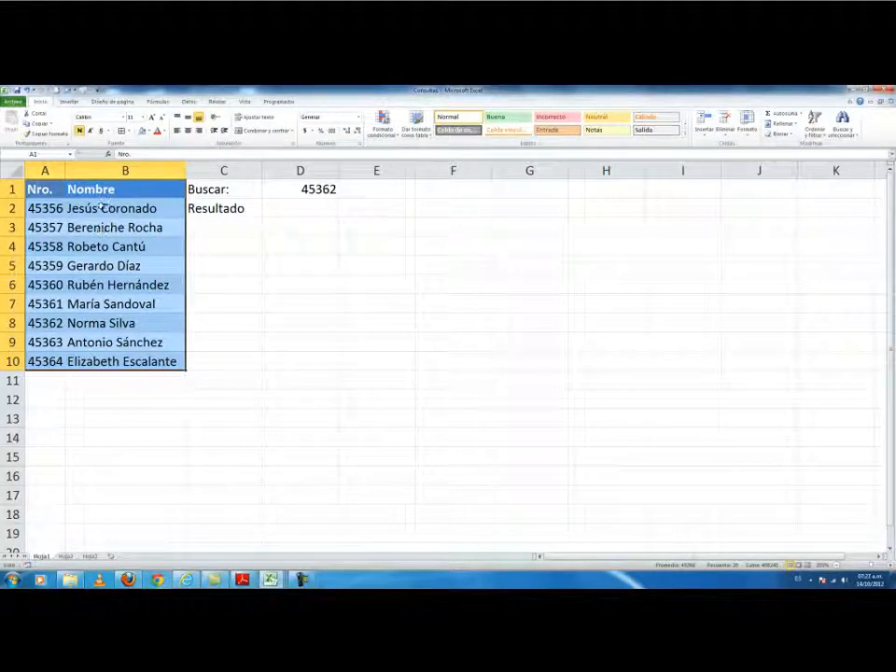
# Step: Start a CONSULTAV formula in D2, the Resultado cell, with D1 as the lookup value
pyautogui.click(279, 205)
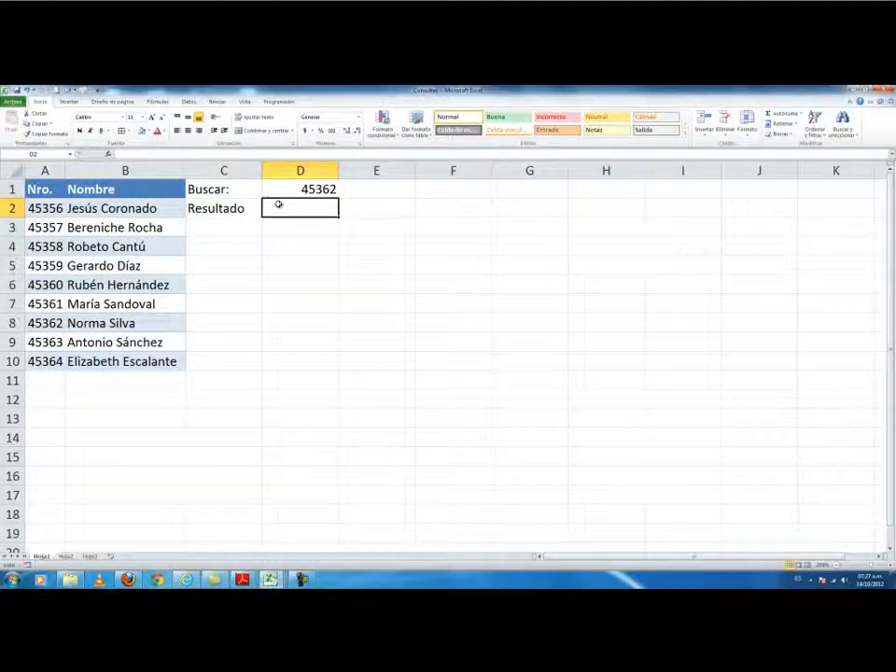
pyautogui.write('=co')
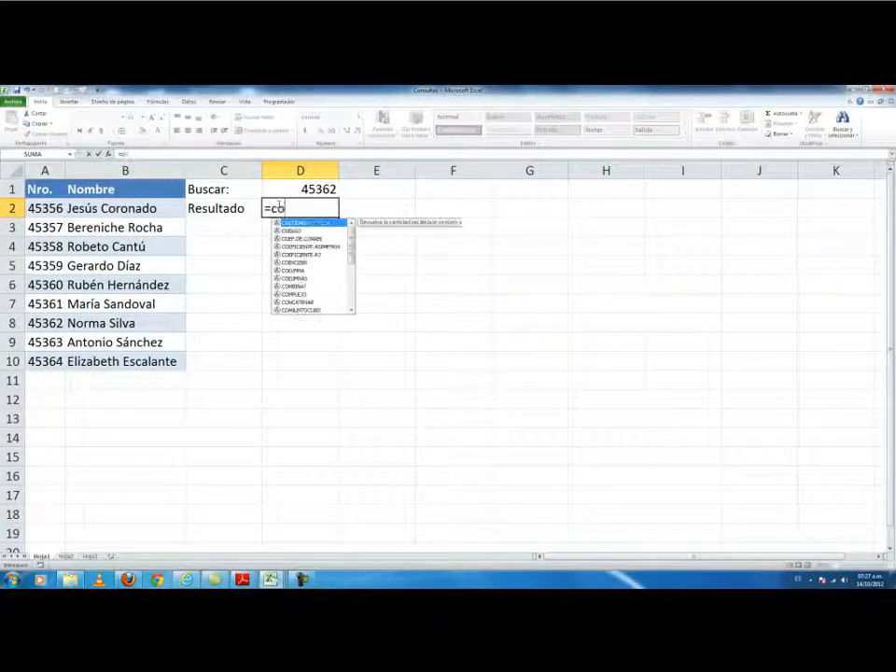
pyautogui.write('nsul')
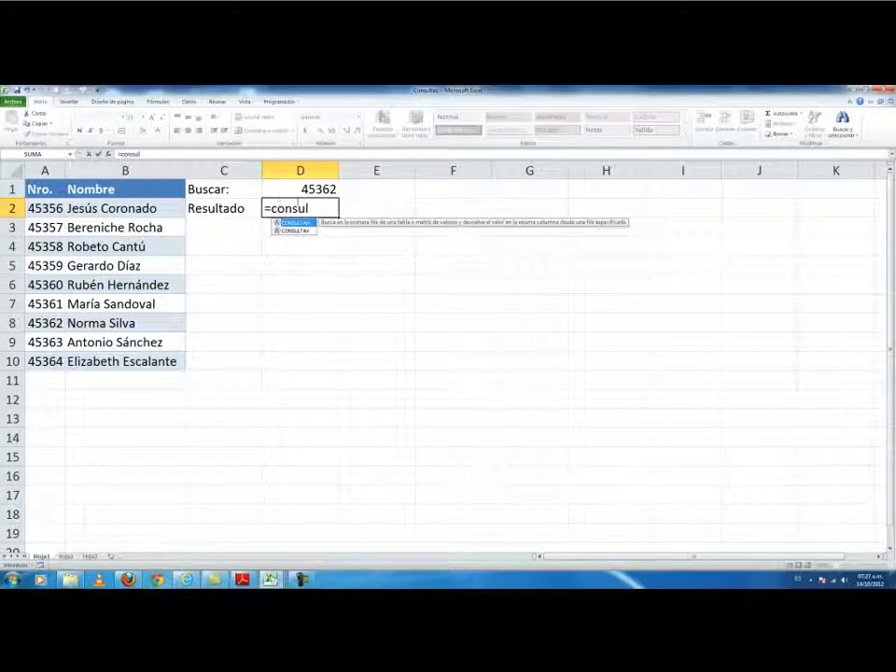
pyautogui.doubleClick(308, 230)
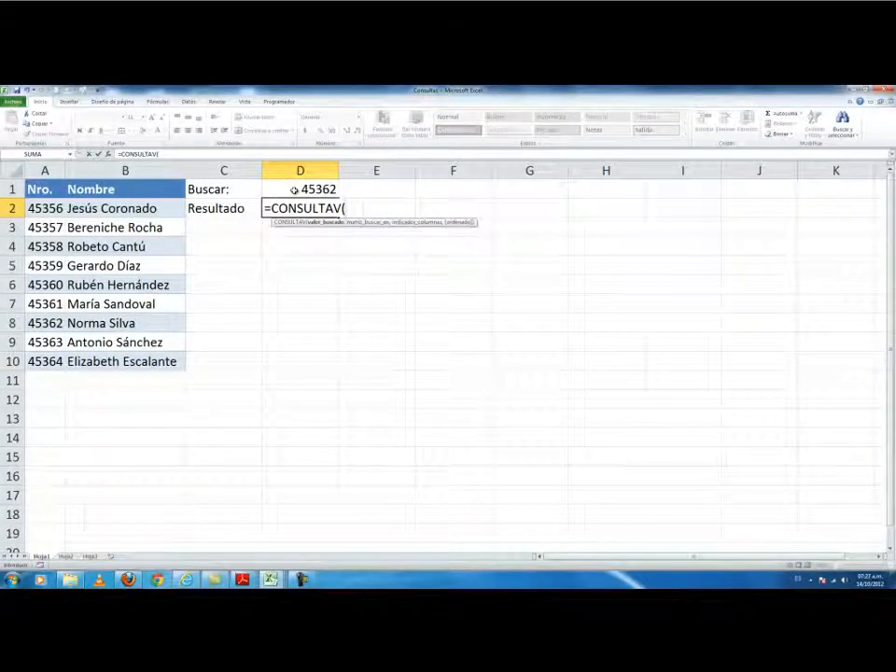
pyautogui.click(294, 190)
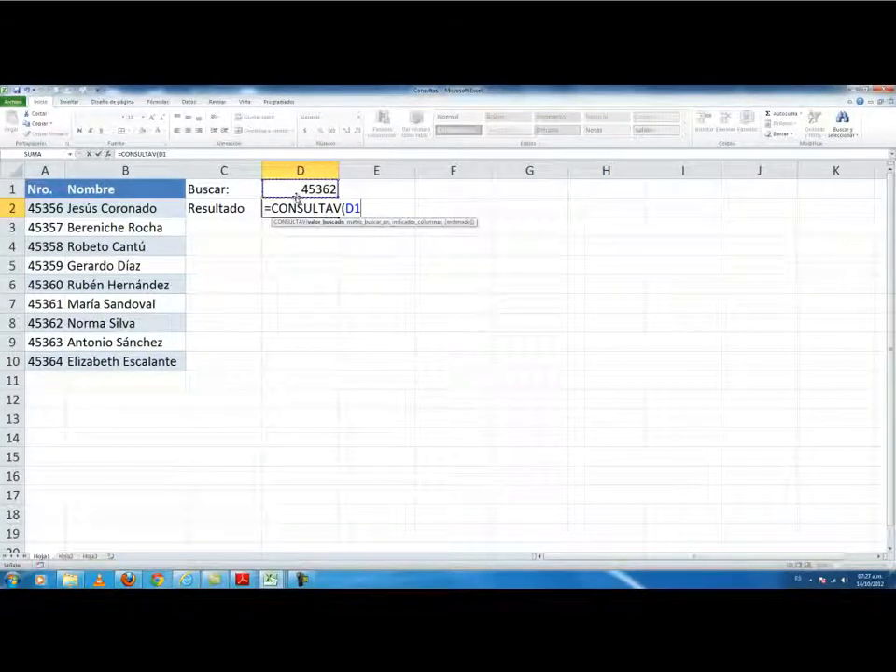
pyautogui.write(',')
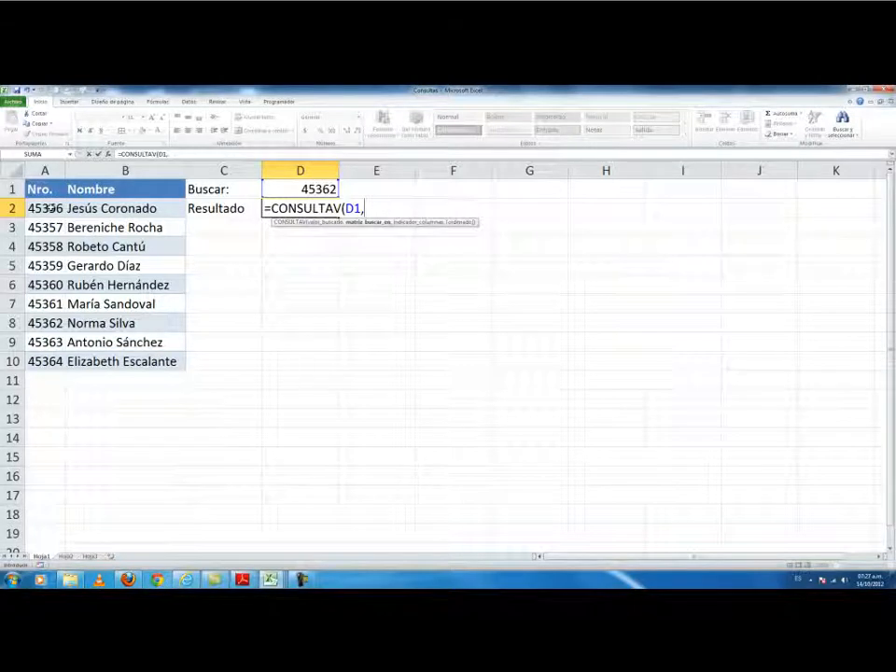
# Step: Complete the CONSULTAV formula in D2 with the range A2:B10, column index 2 and FALSO for an exact match
pyautogui.moveTo(47, 208); pyautogui.dragTo(154, 363)
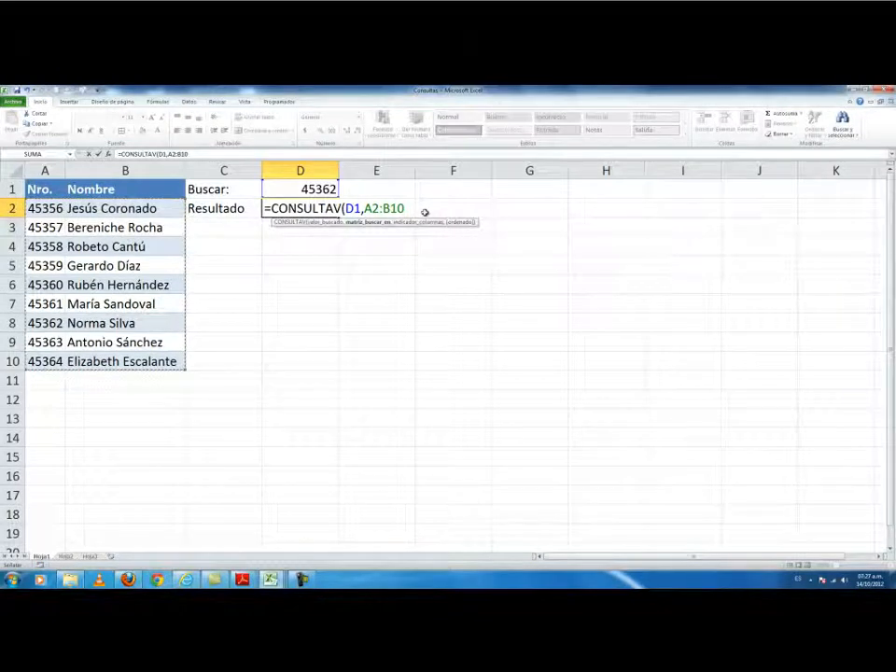
pyautogui.write(',')
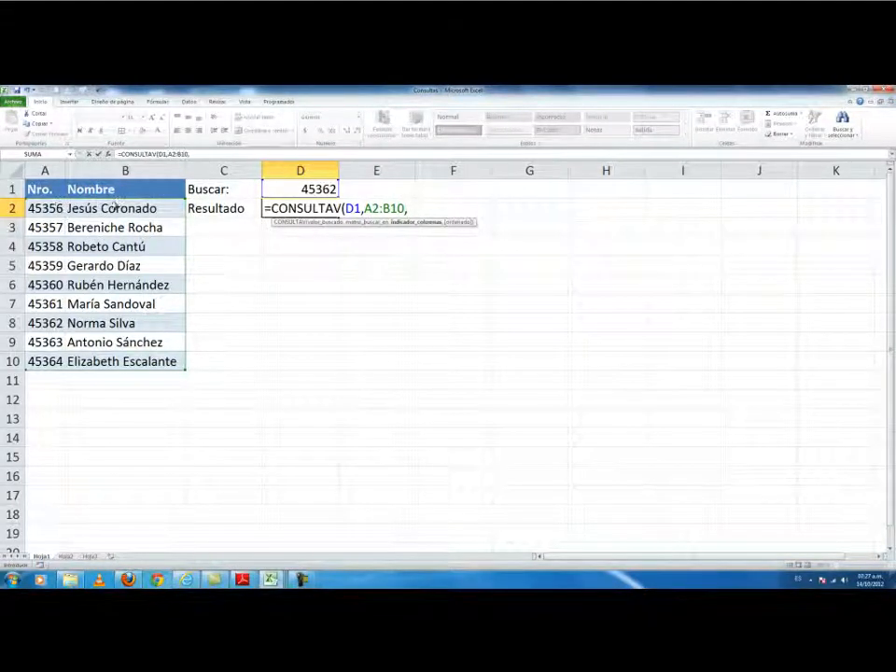
pyautogui.write('2')
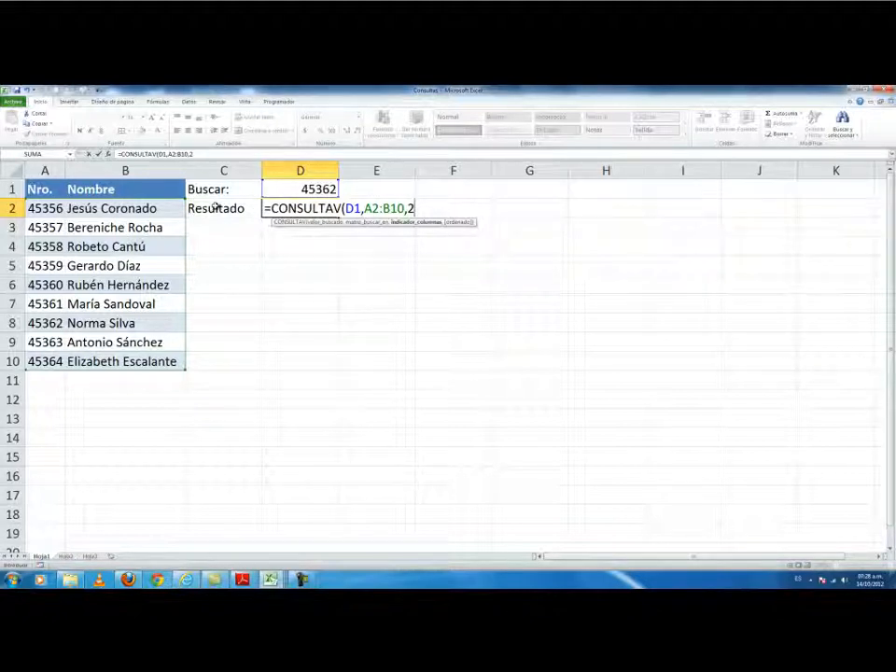
pyautogui.write(',')
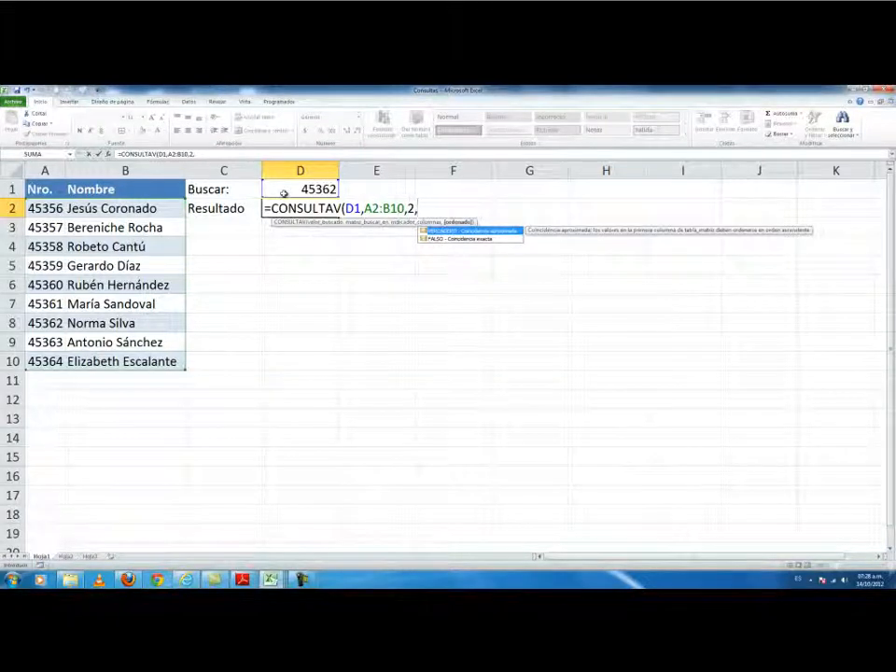
pyautogui.click(478, 240)
pyautogui.doubleClick(478, 240)
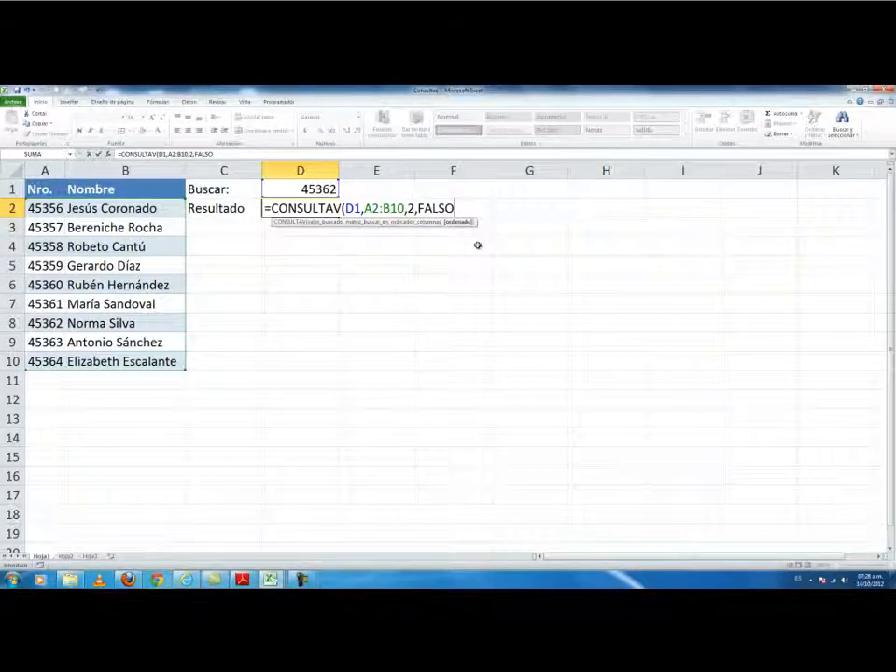
pyautogui.write(')')
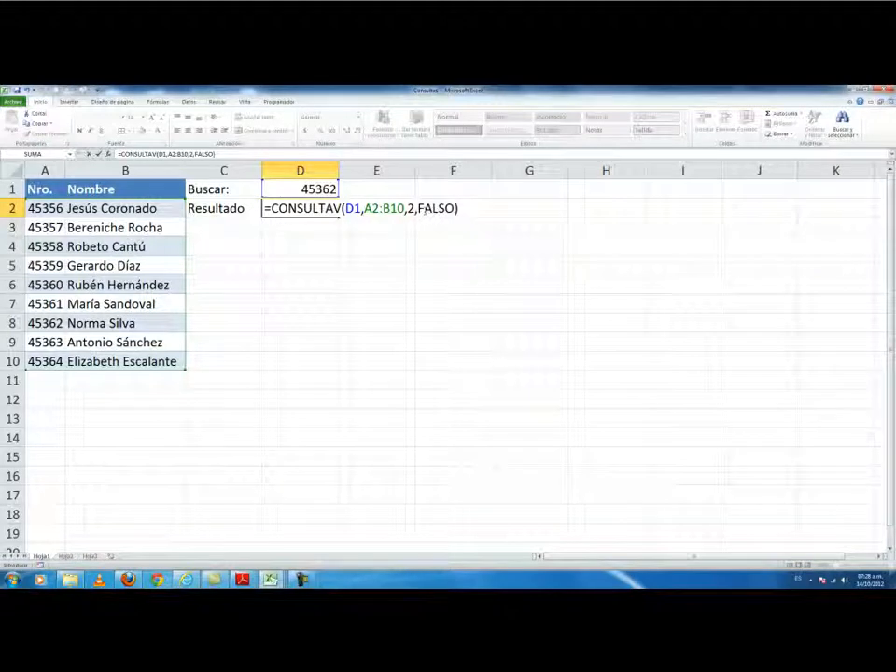
pyautogui.press('Return')
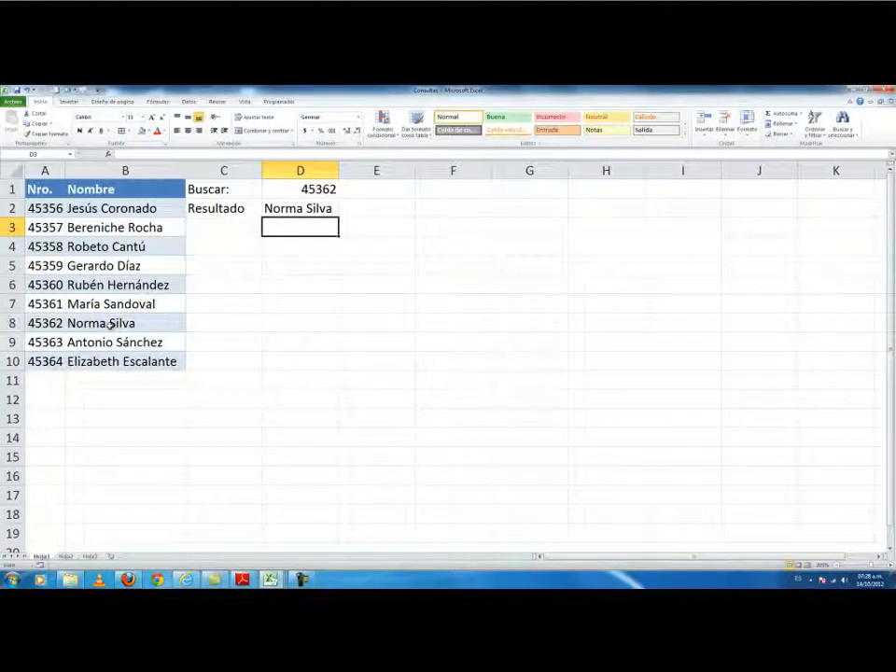
# Step: Set the search number in D1 to 45364
pyautogui.doubleClick(334, 187)
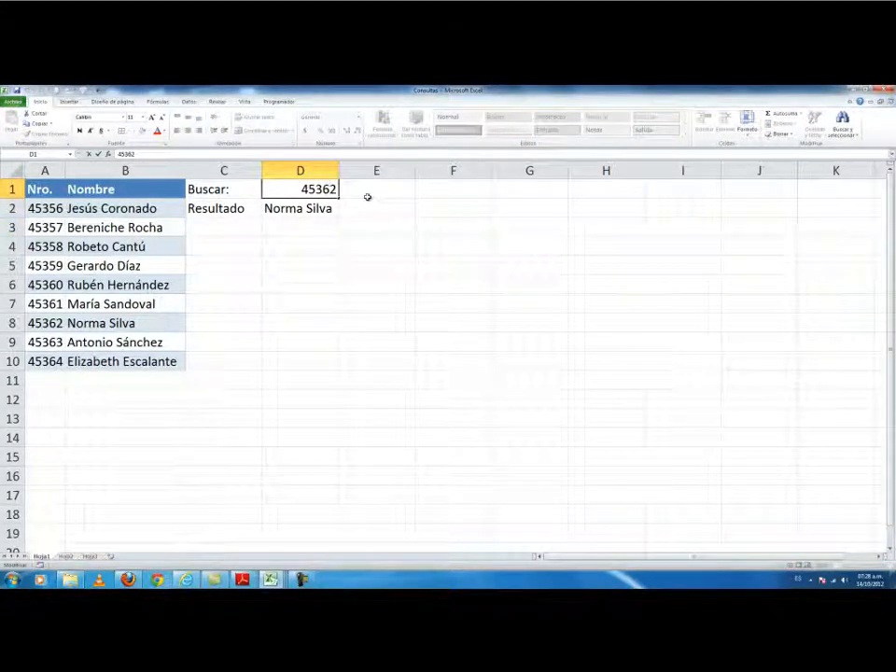
pyautogui.press('BackSpace')
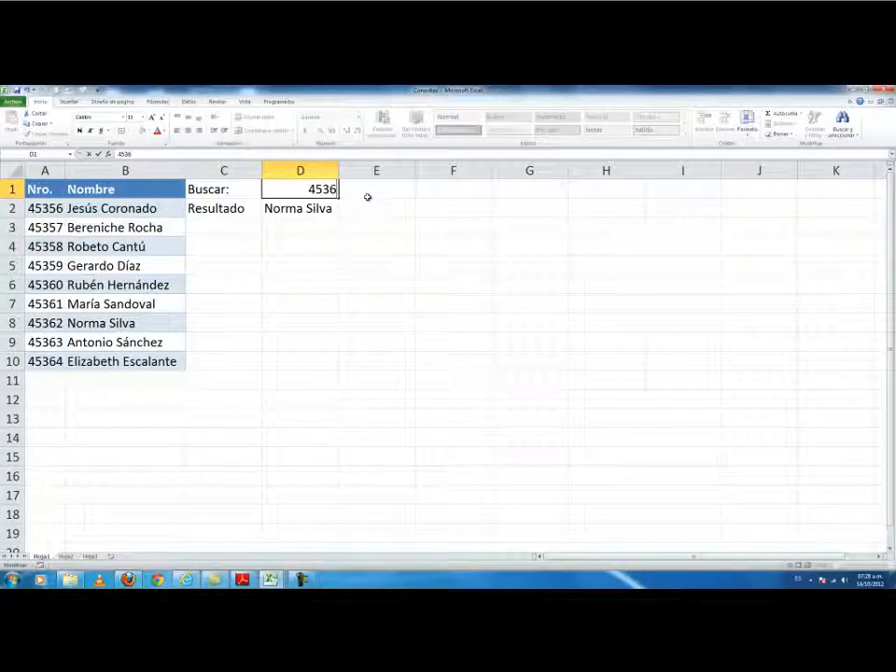
pyautogui.write('4')
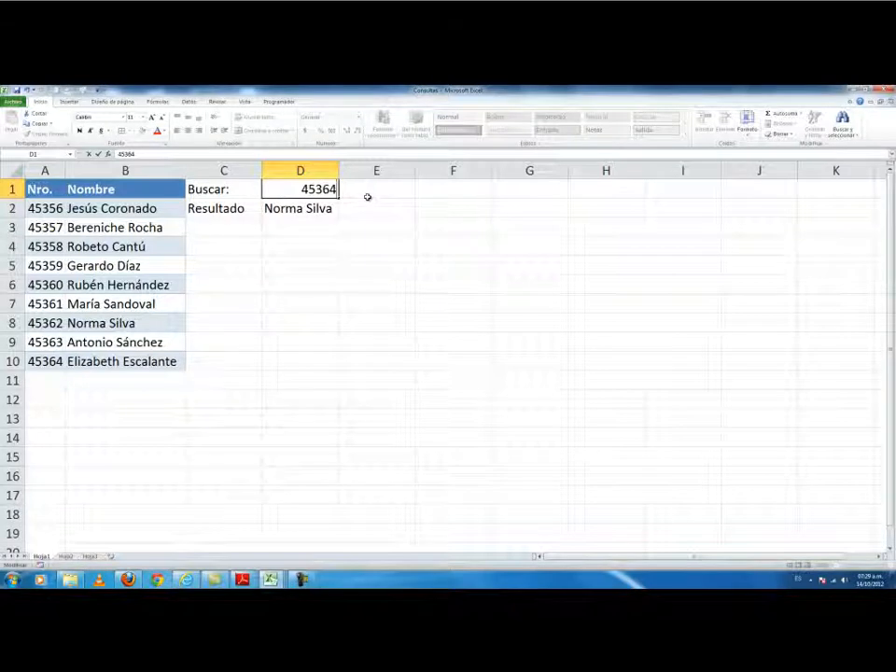
pyautogui.press('Return')
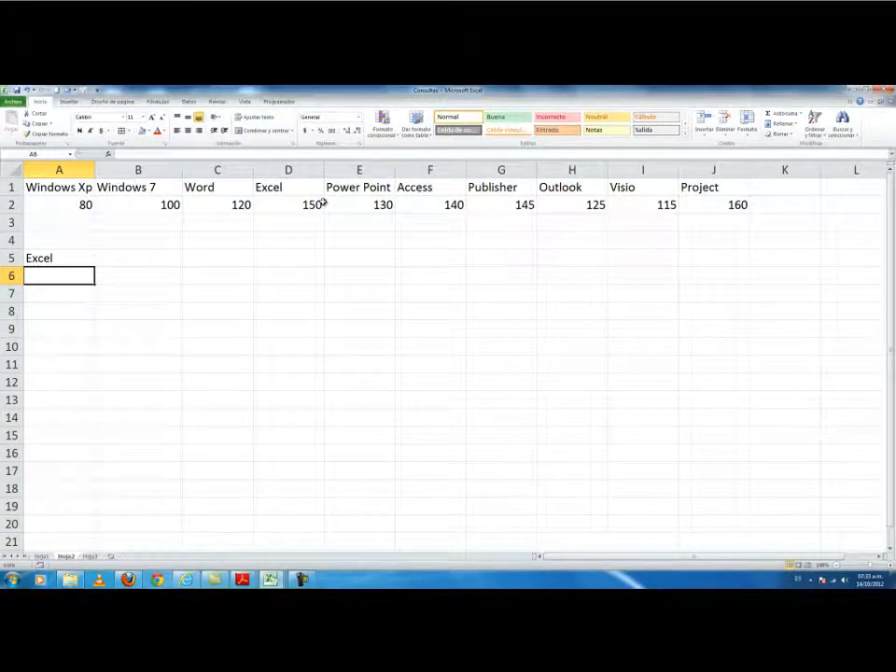
# Step: Begin a CONSULTAH formula in A6 of Hoja2, below the Excel lookup term
pyautogui.write('=')
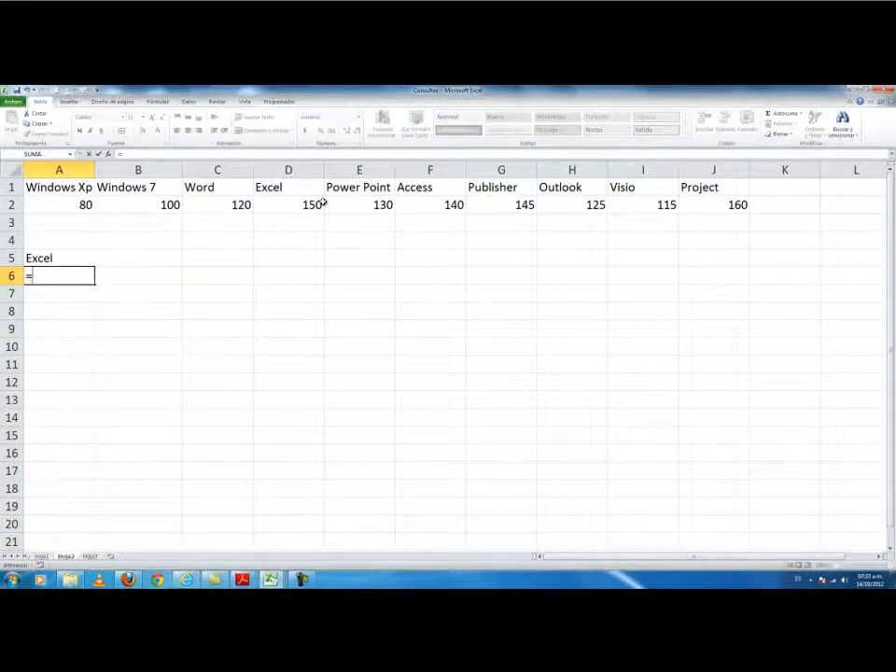
pyautogui.write('Con')
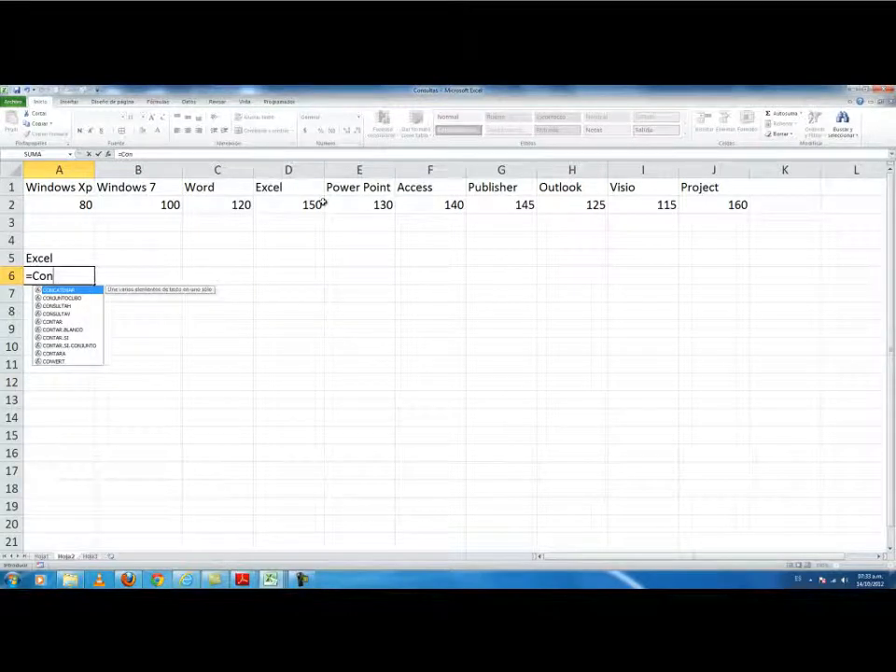
pyautogui.doubleClick(70, 306)
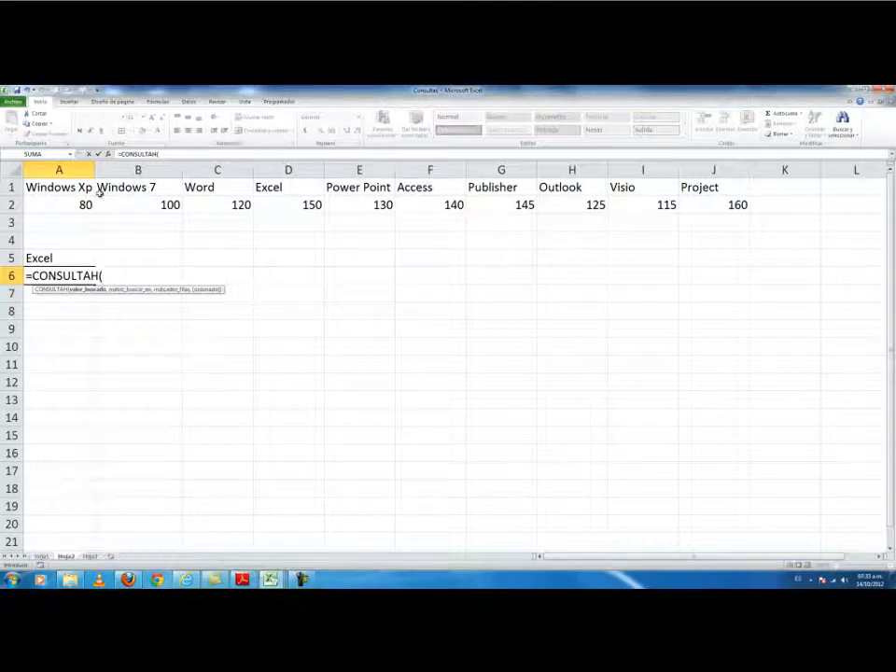
pyautogui.moveTo(84, 186); pyautogui.dragTo(720, 201)
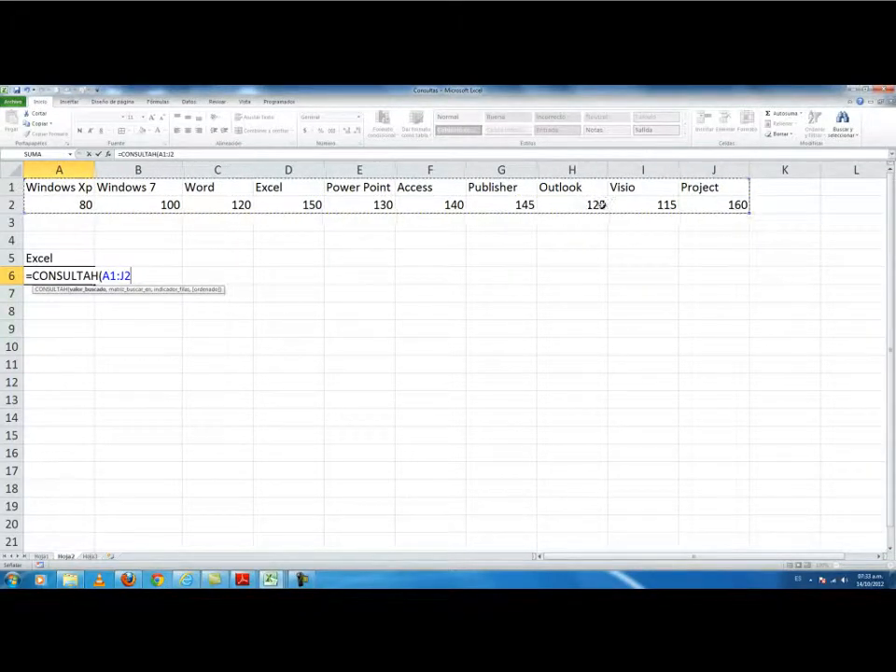
pyautogui.moveTo(133, 275); pyautogui.dragTo(104, 277)
pyautogui.press('BackSpace')
# Step: Supply the CONSULTAH arguments in A6: lookup value A5, range A1:J2, row index 2 and FALSO for an exact match
pyautogui.click(78, 261)
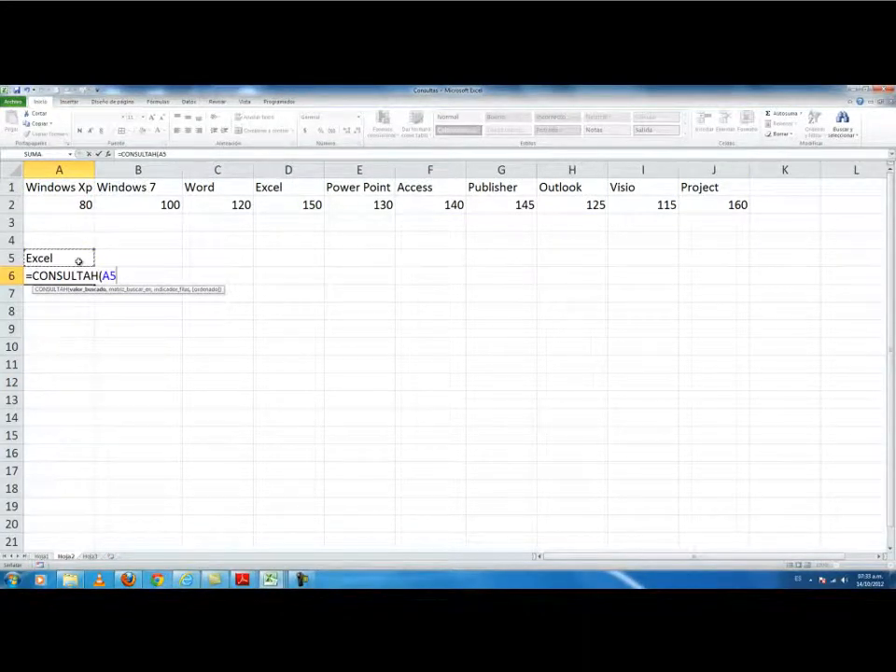
pyautogui.write(',')
pyautogui.moveTo(53, 189); pyautogui.dragTo(695, 196)
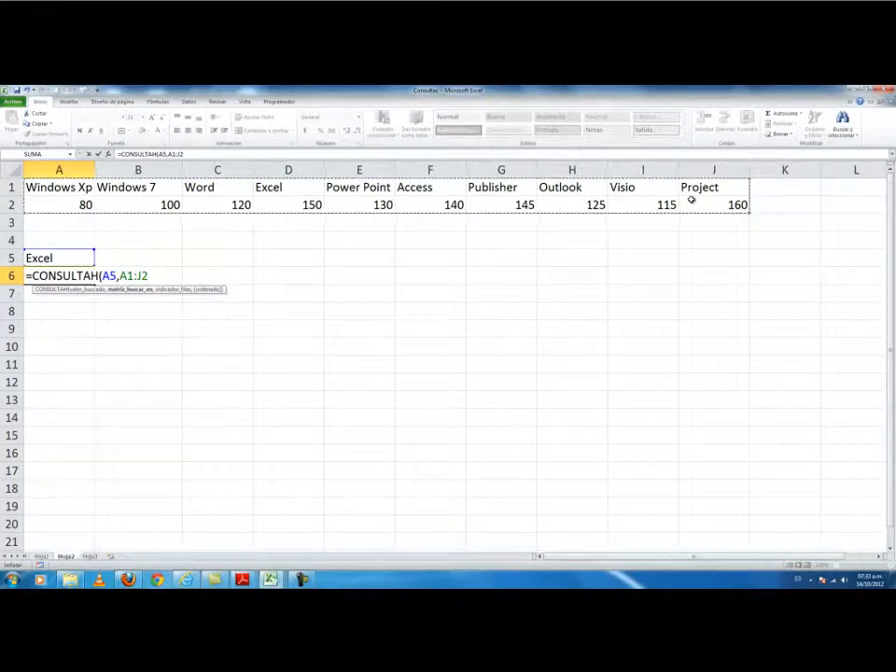
pyautogui.write(',')
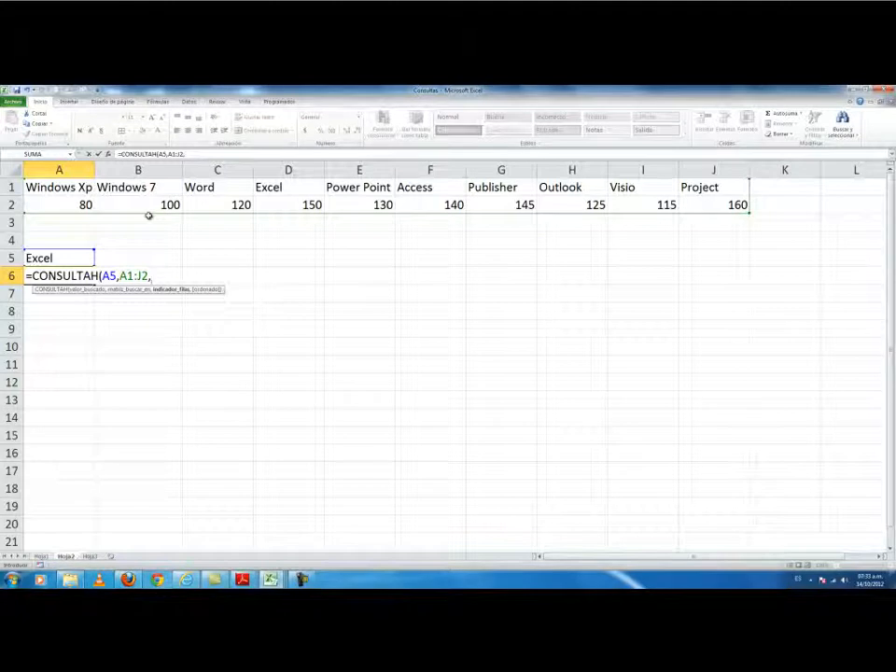
pyautogui.write('2,')
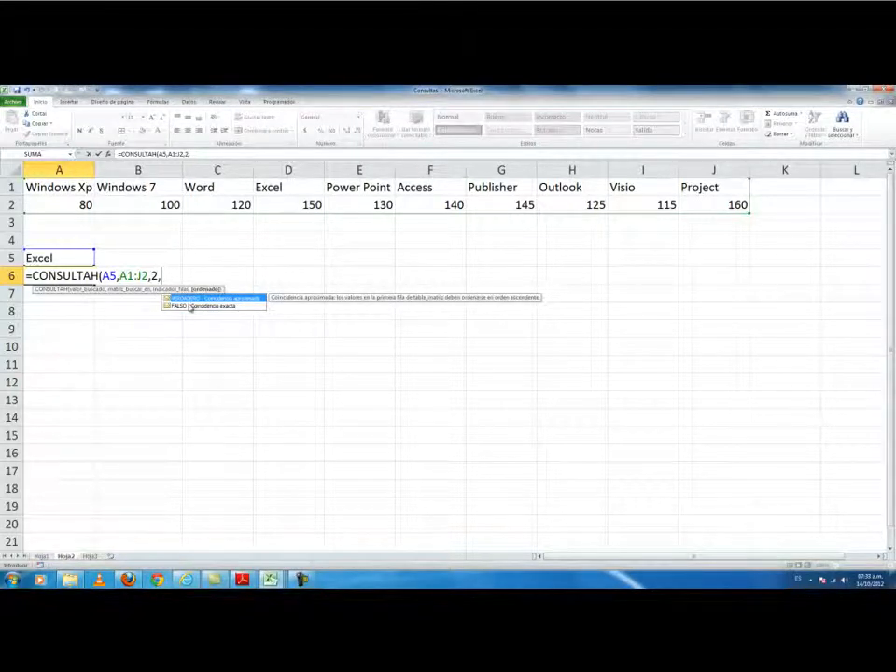
pyautogui.click(189, 307)
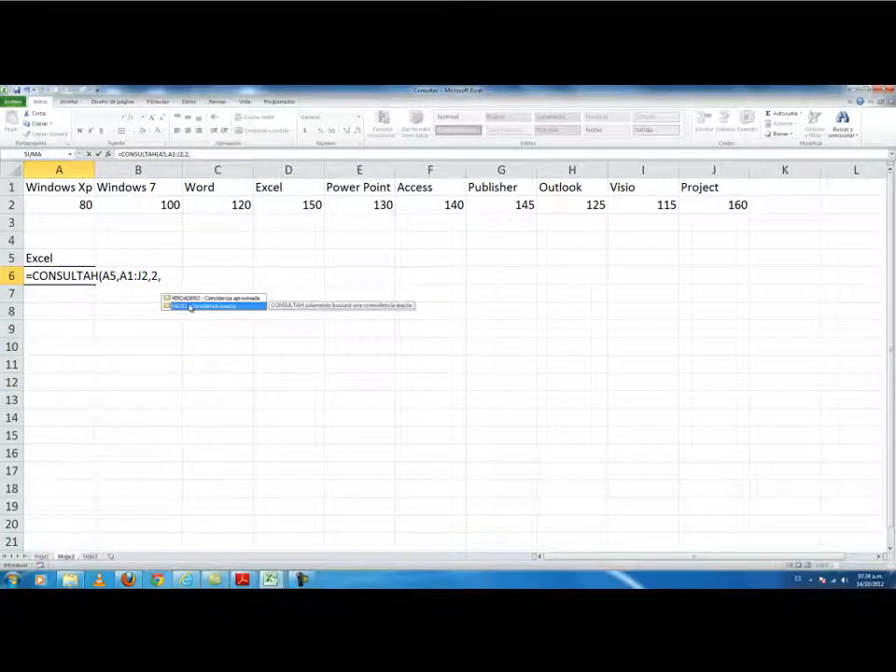
pyautogui.doubleClick(190, 306)
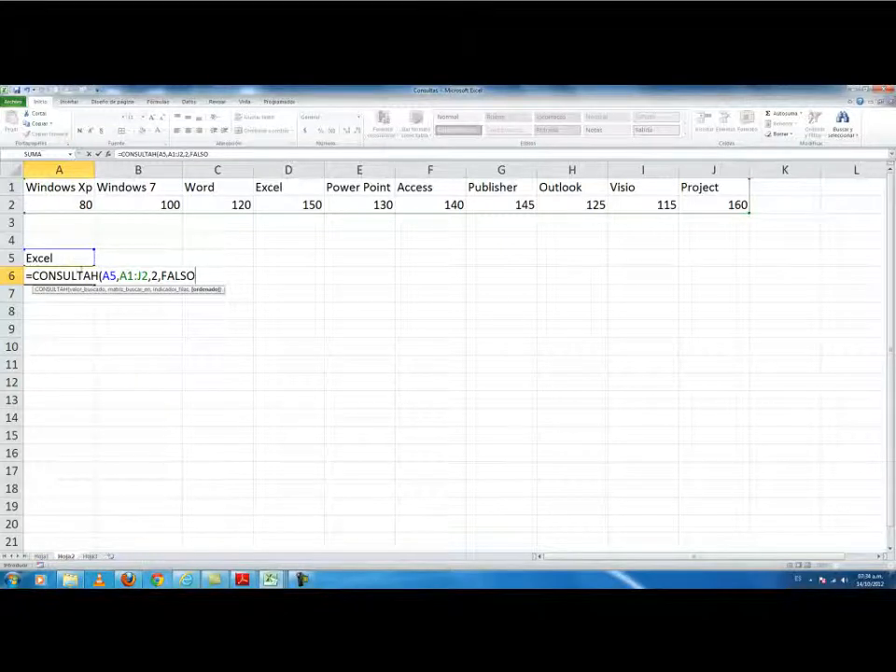
# Step: Review the range and row arguments in the CONSULTAH formula, and enter it in A6 with its closing parenthesis
pyautogui.moveTo(120, 275); pyautogui.dragTo(148, 276)
pyautogui.click(149, 275)
pyautogui.doubleClick(154, 276)
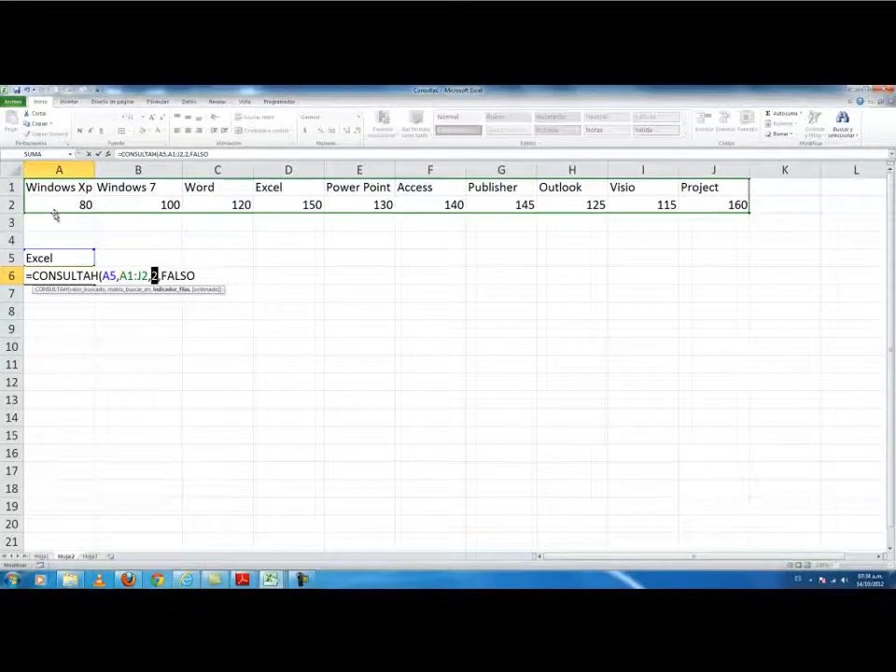
pyautogui.click(202, 276)
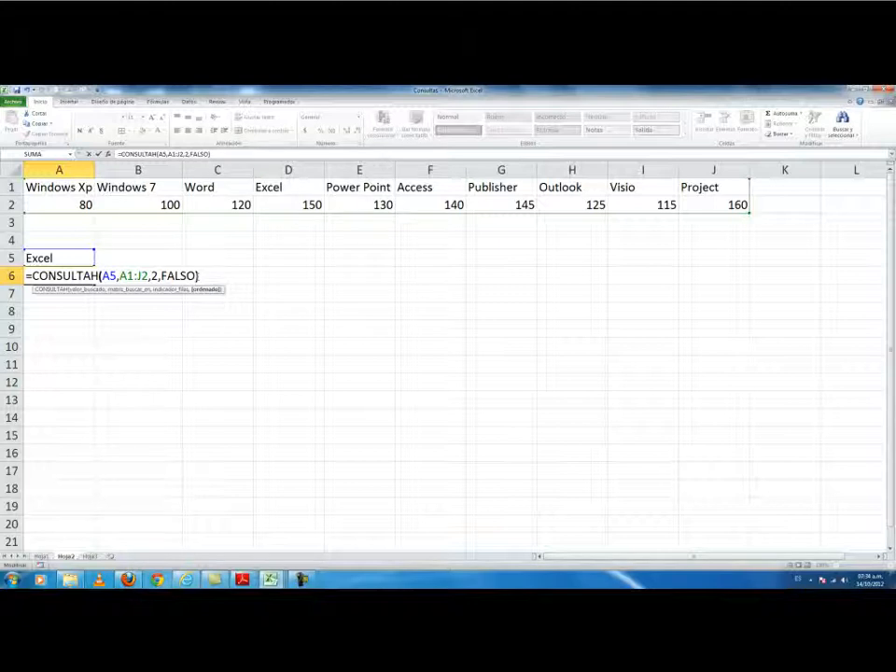
pyautogui.press('Return')
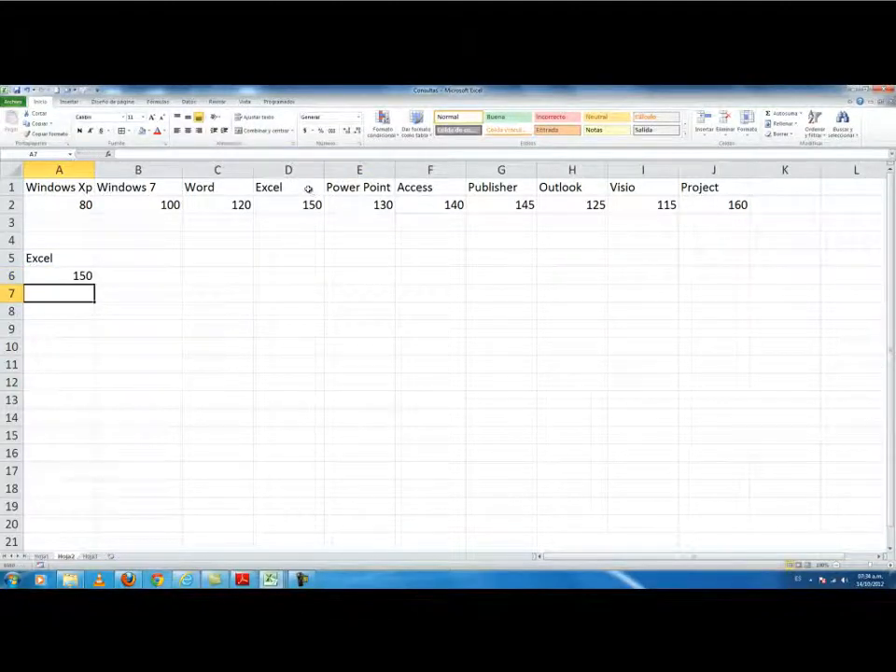
# Step: Replace the lookup term in A5 with Access
pyautogui.click(37, 260)
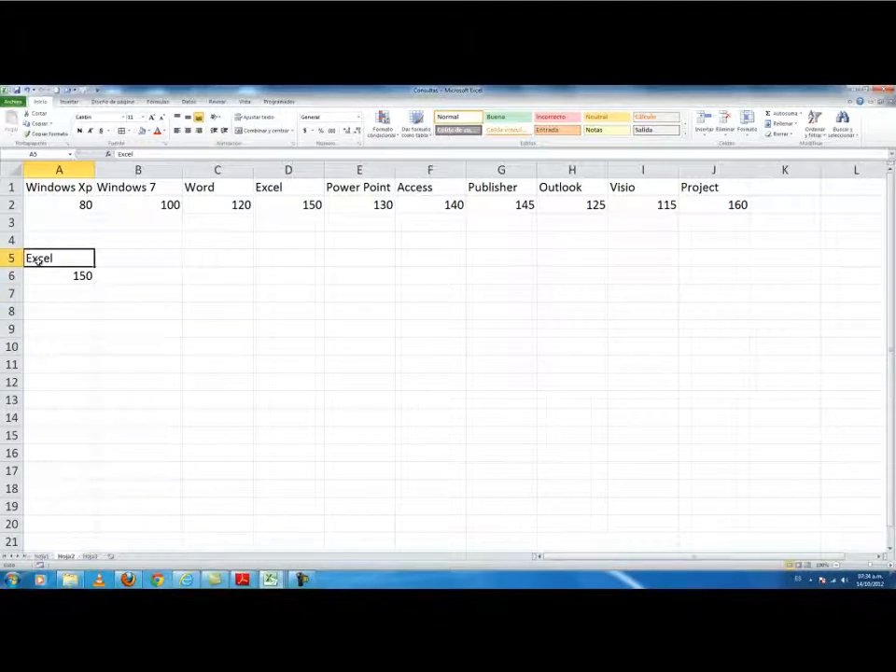
pyautogui.write('Acce')
pyautogui.write('e')
pyautogui.write('ss')
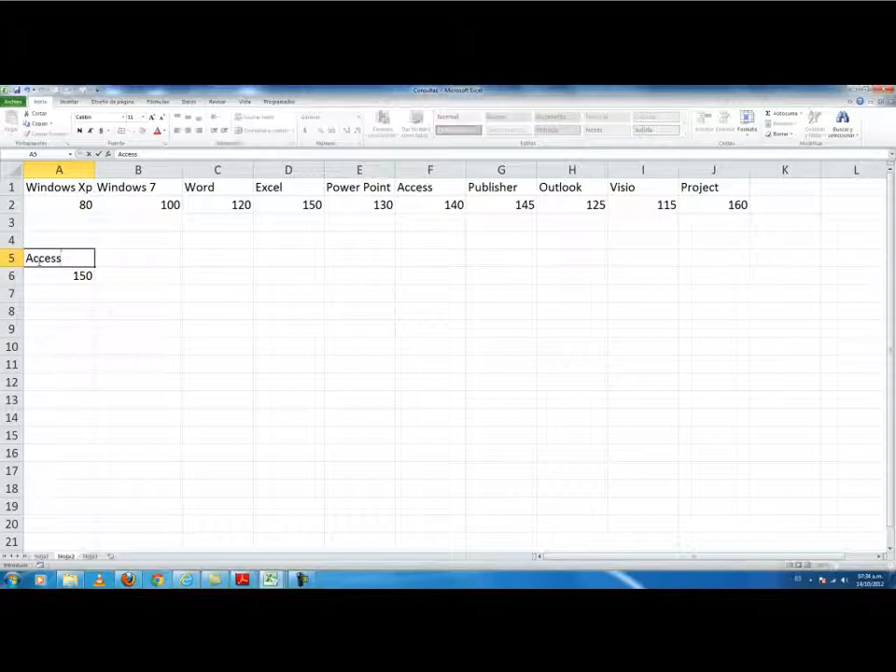
pyautogui.press('Return')
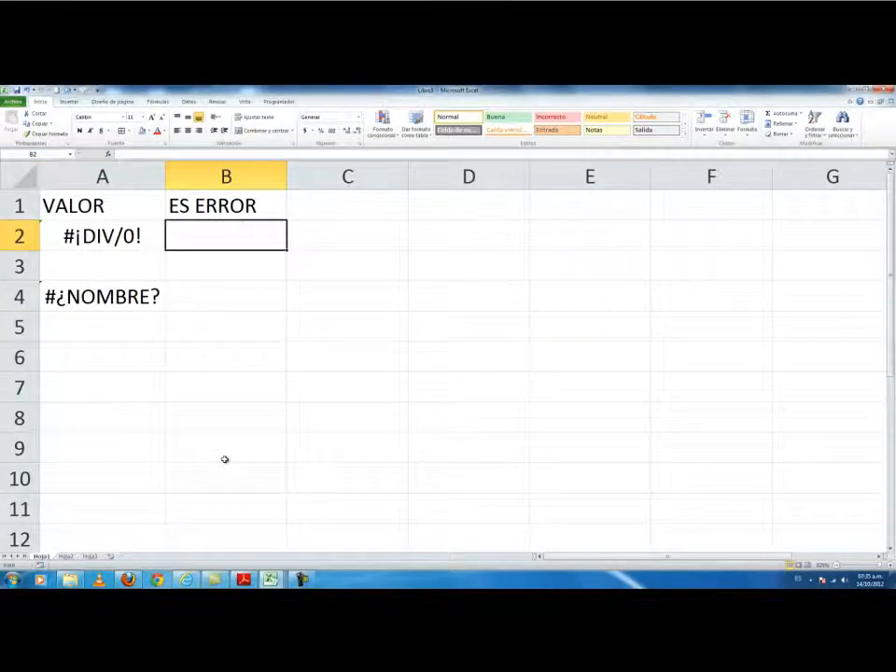
# Step: Enter the formula =ESERR(A2) in B2, under ES ERROR, to test the #¡DIV/0! value
pyautogui.write('=es')
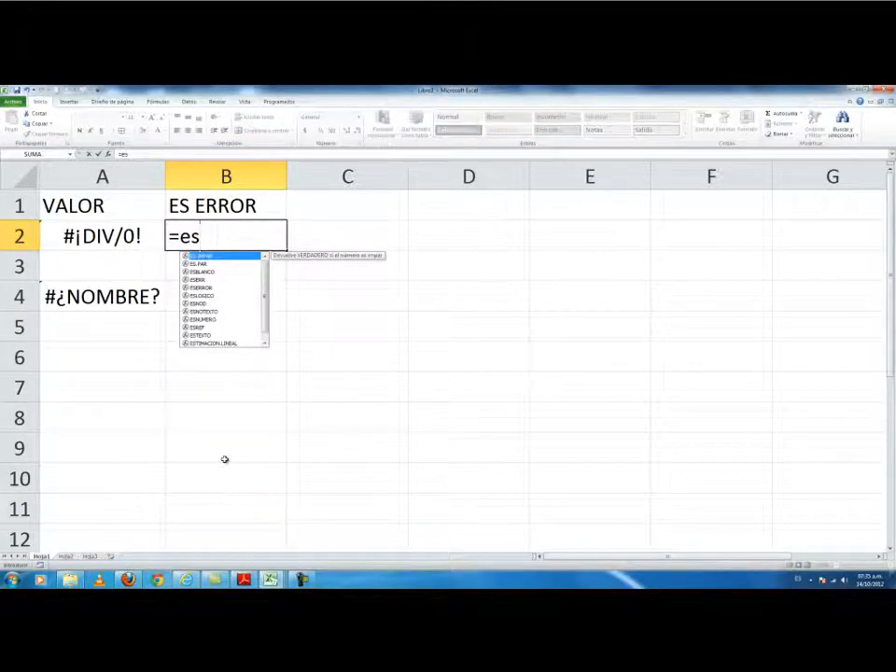
pyautogui.write('er')
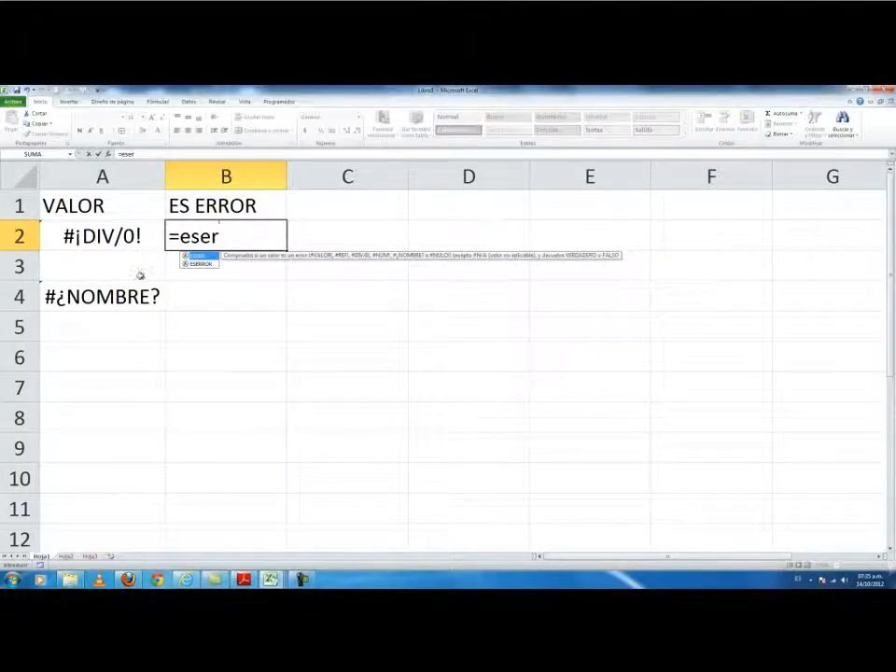
pyautogui.click(194, 264)
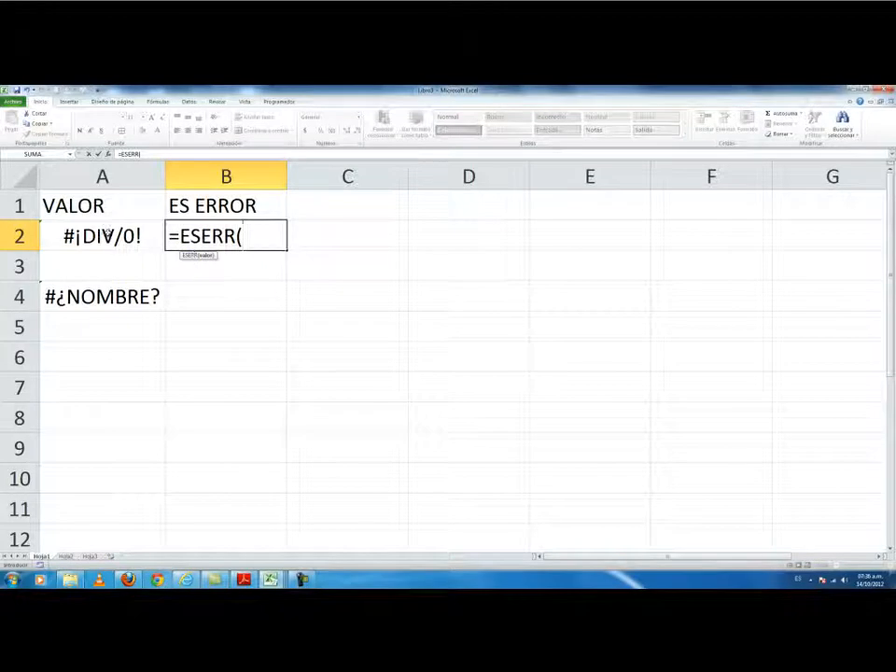
pyautogui.click(111, 237)
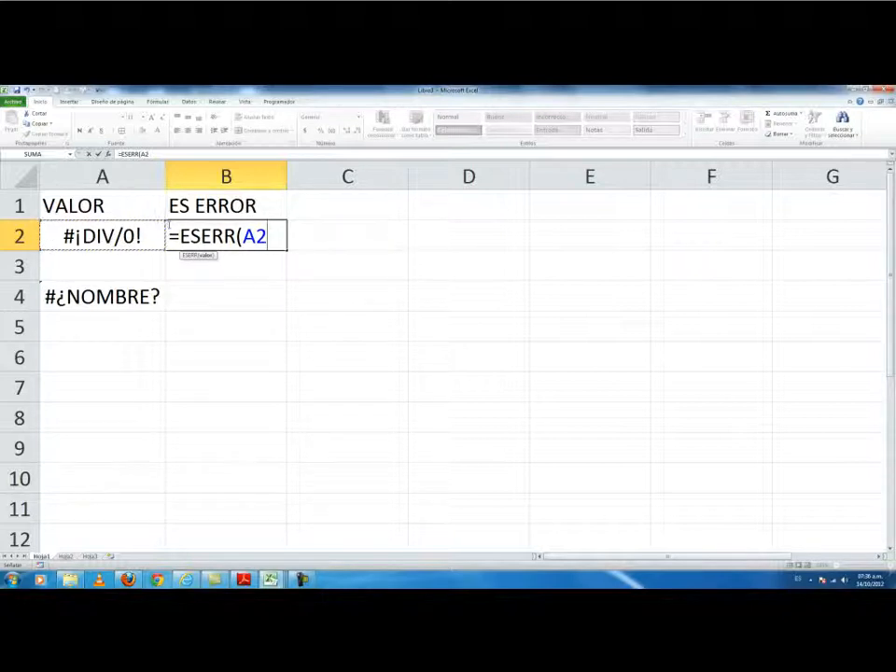
pyautogui.write(')')
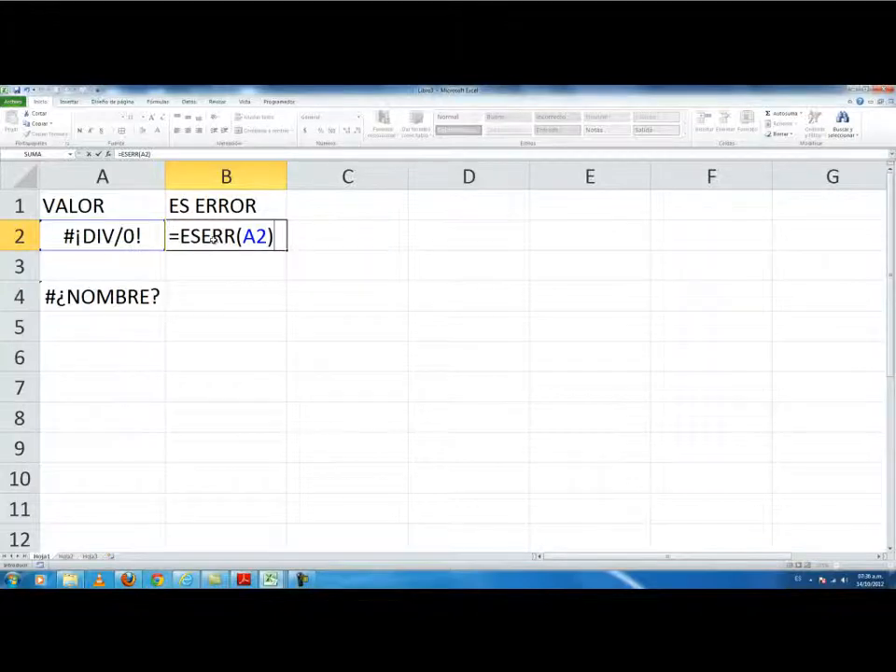
pyautogui.press('Return')
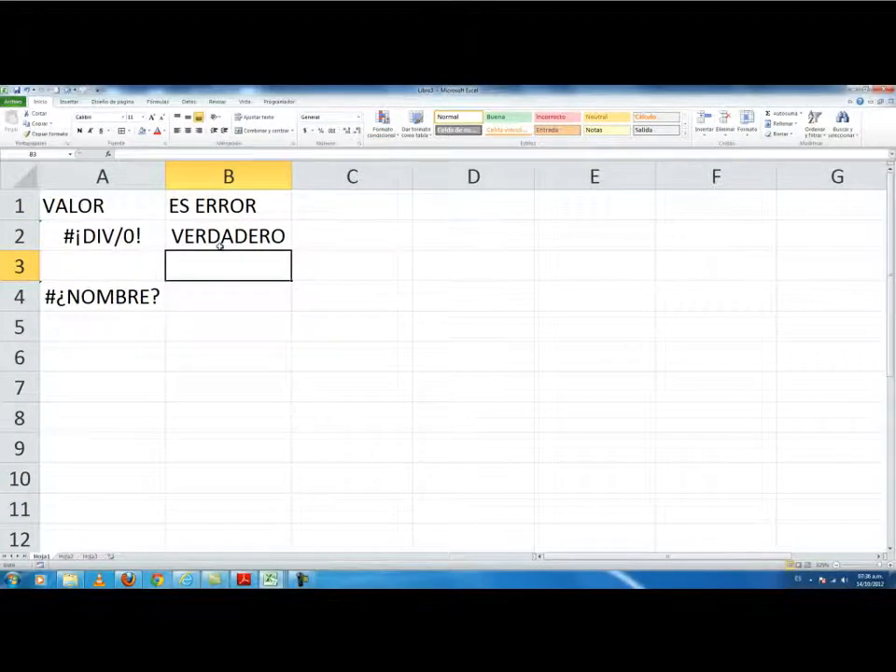
# Step: Review the ESERR formula in B2 and copy it down to B3 for the #¿NOMBRE? value
pyautogui.click(219, 241)
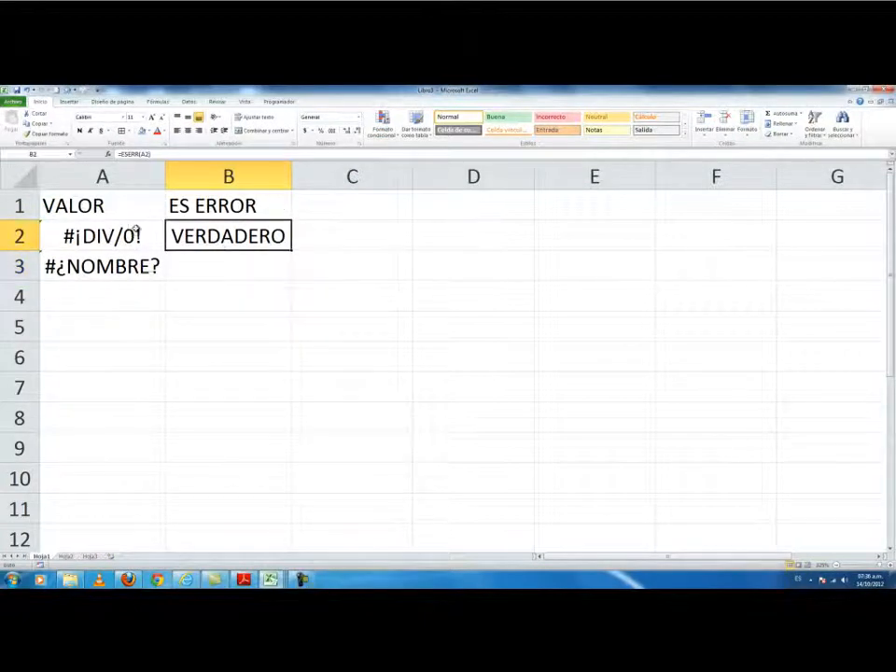
pyautogui.doubleClick(207, 239)
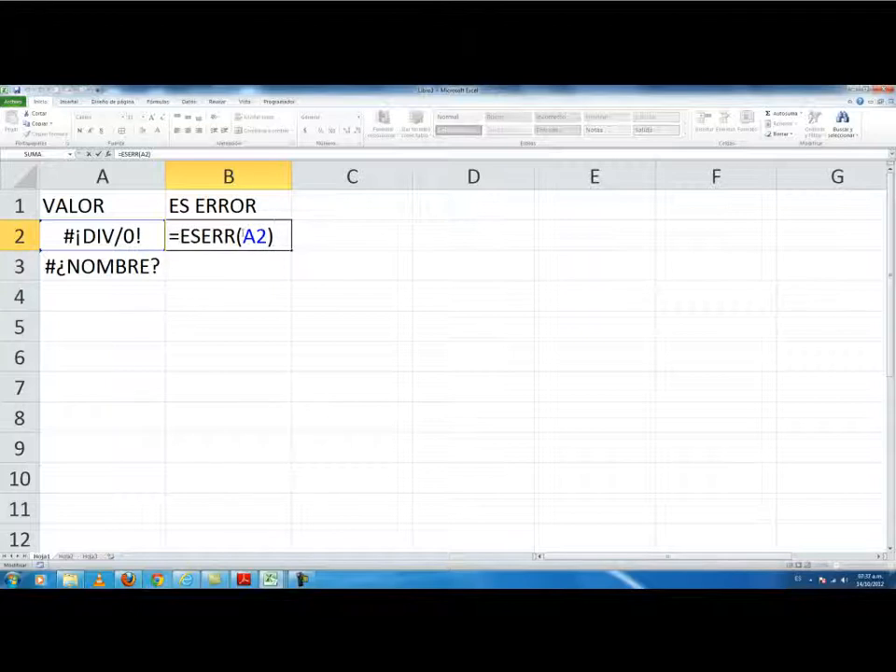
pyautogui.press('Return')
pyautogui.click(286, 245)
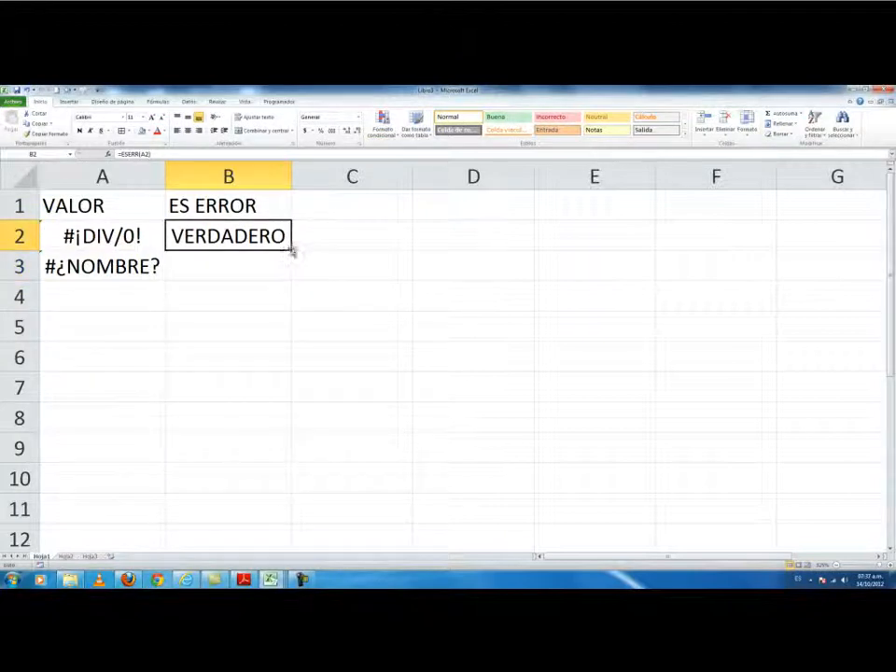
pyautogui.moveTo(295, 261); pyautogui.dragTo(295, 272)
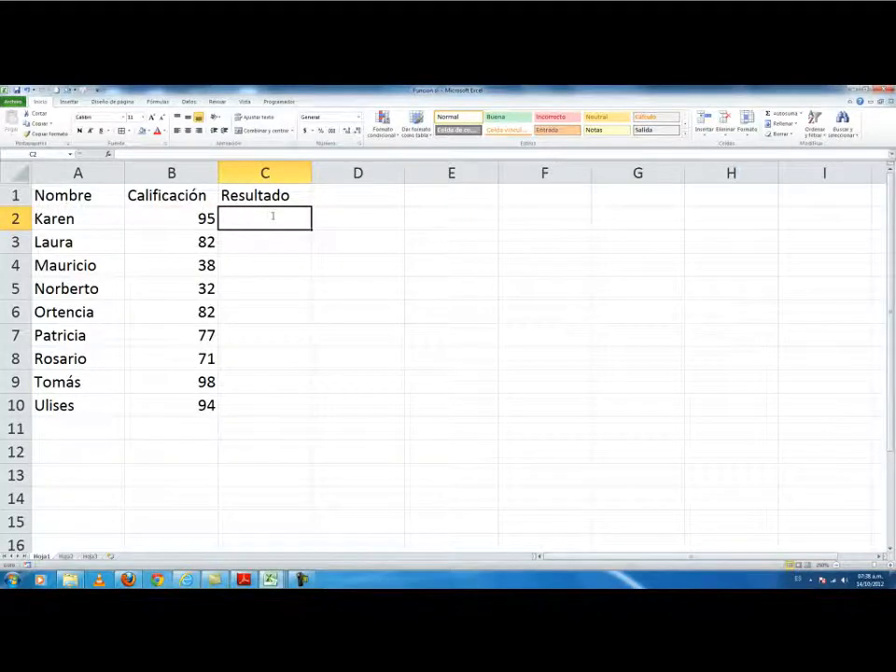
# Step: Begin a SI formula in C2, under Resultado, with the logical test B2>=60
pyautogui.write('=si')
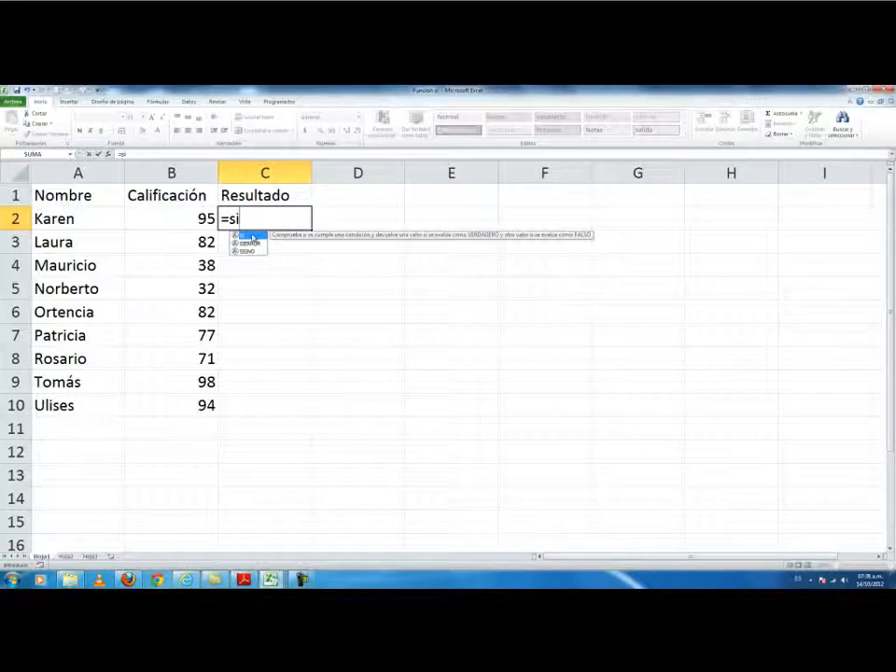
pyautogui.doubleClick(252, 237)
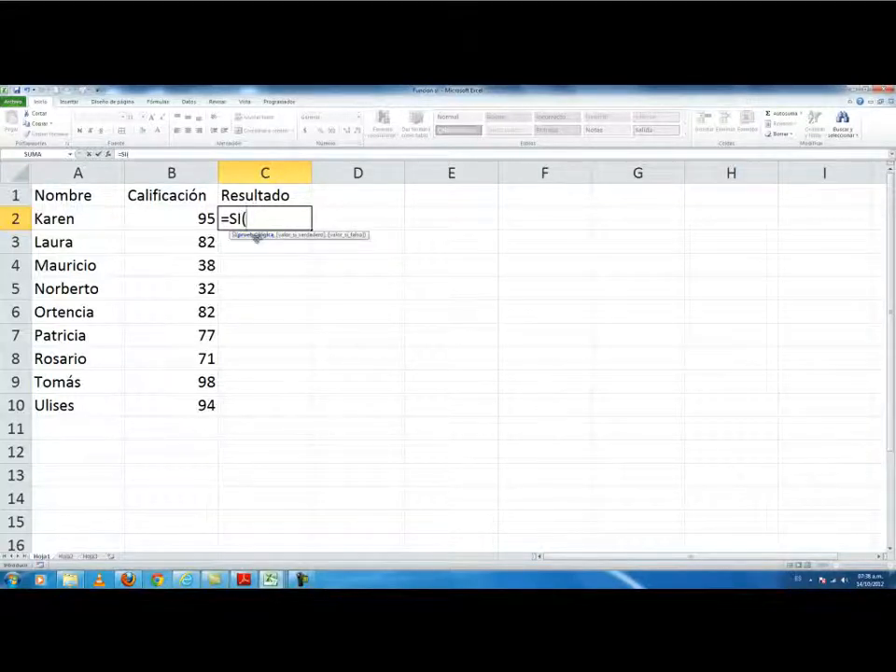
pyautogui.click(169, 216)
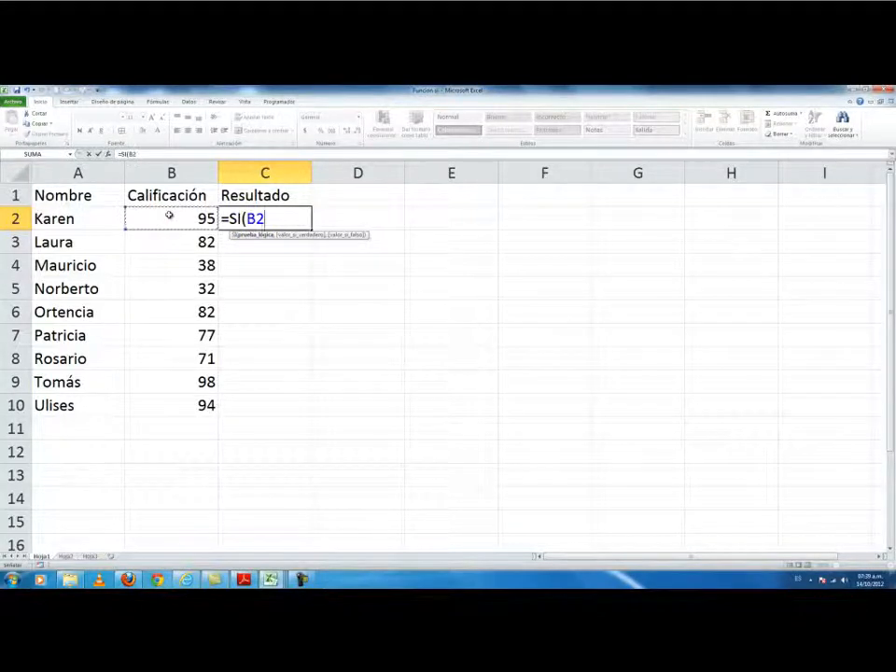
pyautogui.write('>=60')
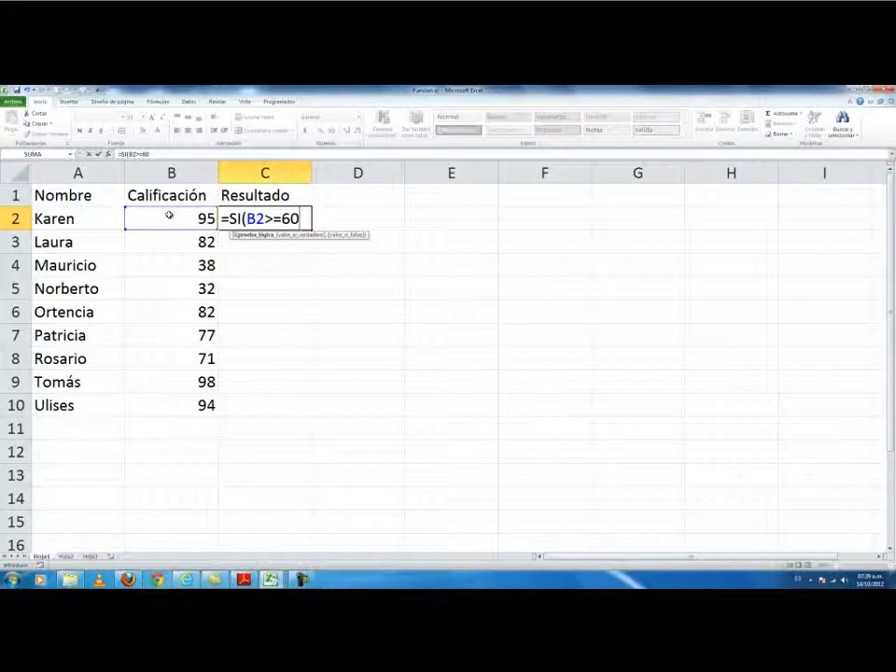
pyautogui.write(',')
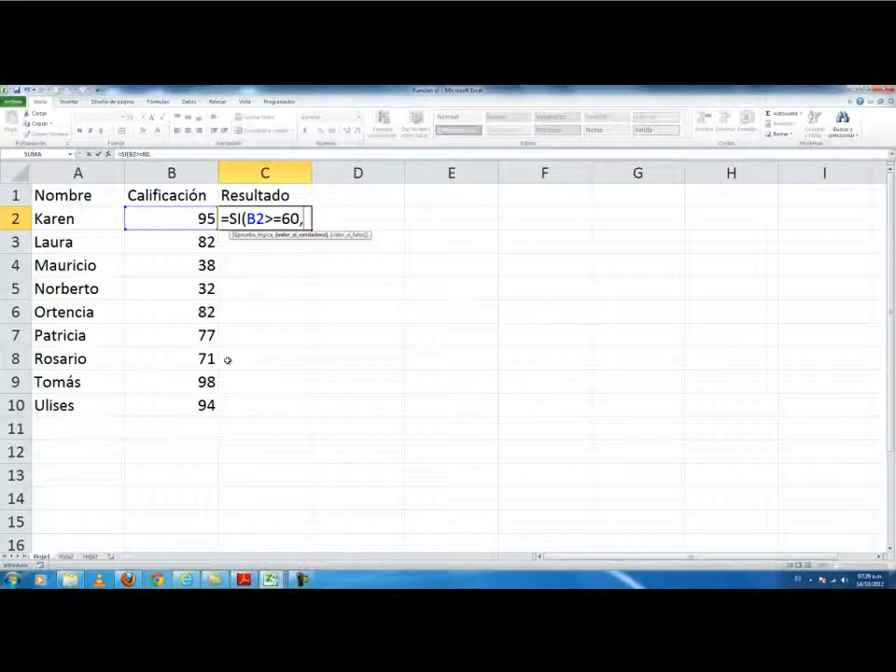
# Step: Complete the SI formula in C2 with "APROBADO" if true and "DESAPROBADO" if false, review its test, and enter it
pyautogui.write('"APROBADO"')
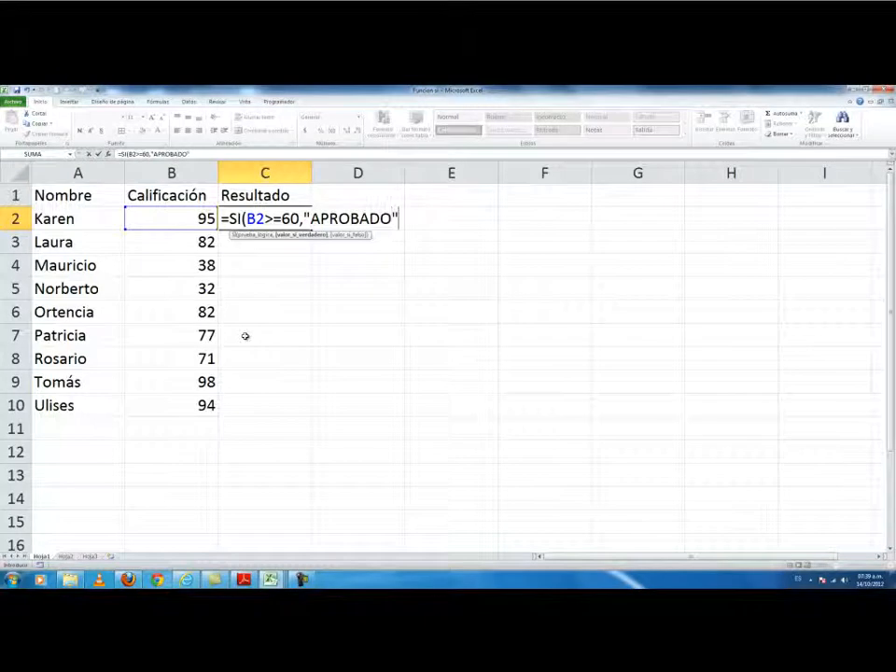
pyautogui.write(',')
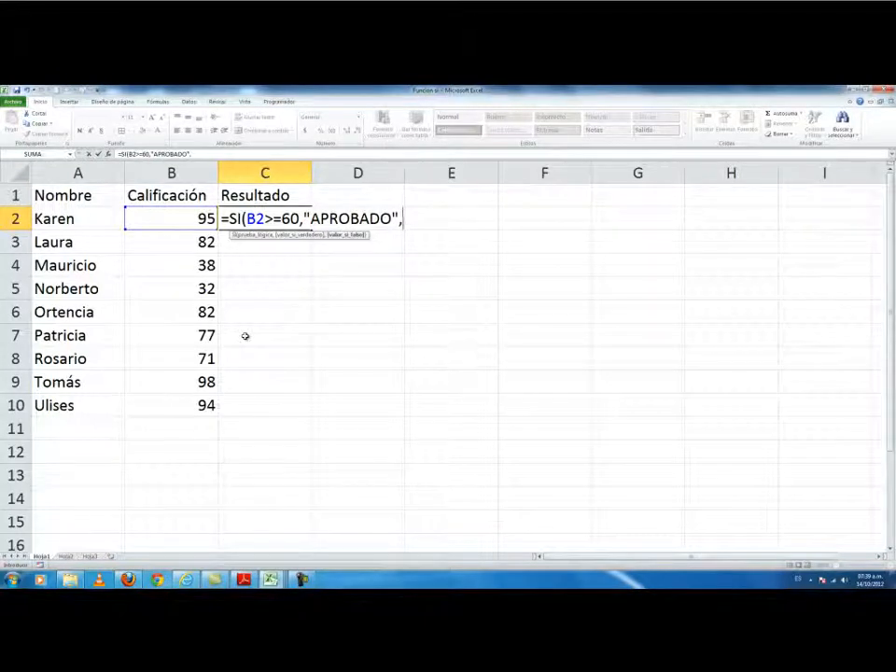
pyautogui.write('"')
pyautogui.write('DESAP')
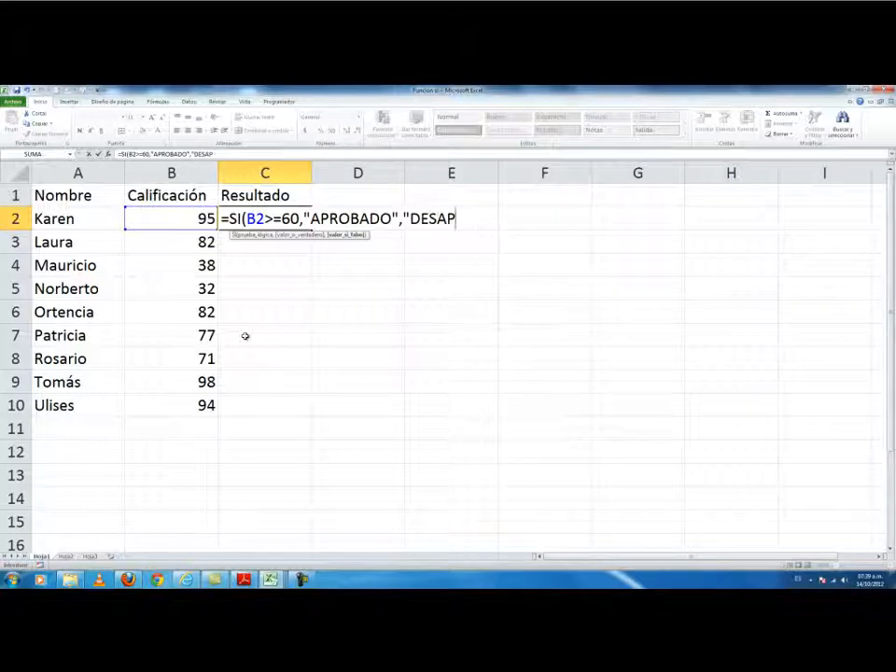
pyautogui.write('ROBADO")')
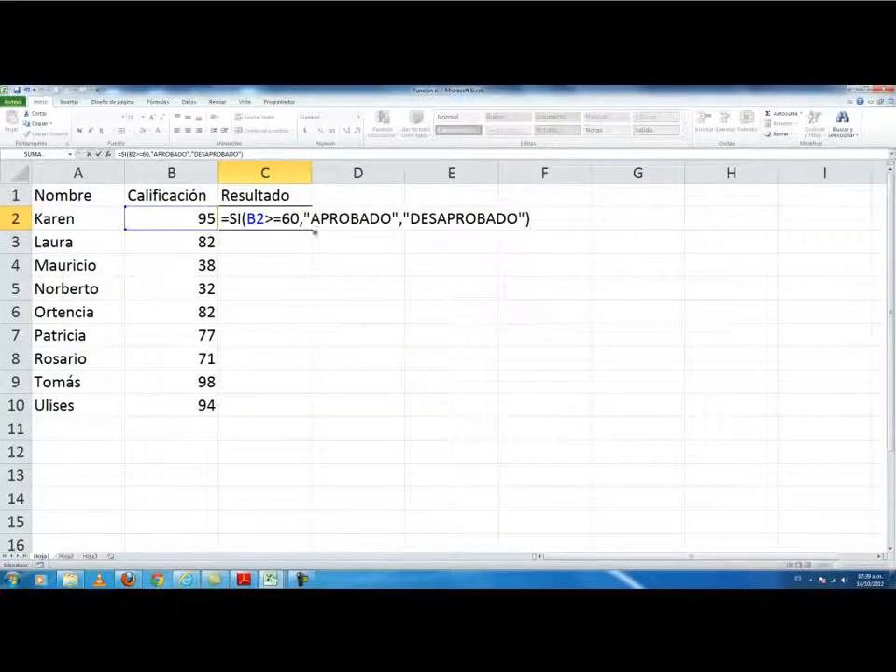
pyautogui.moveTo(248, 218); pyautogui.dragTo(309, 219)
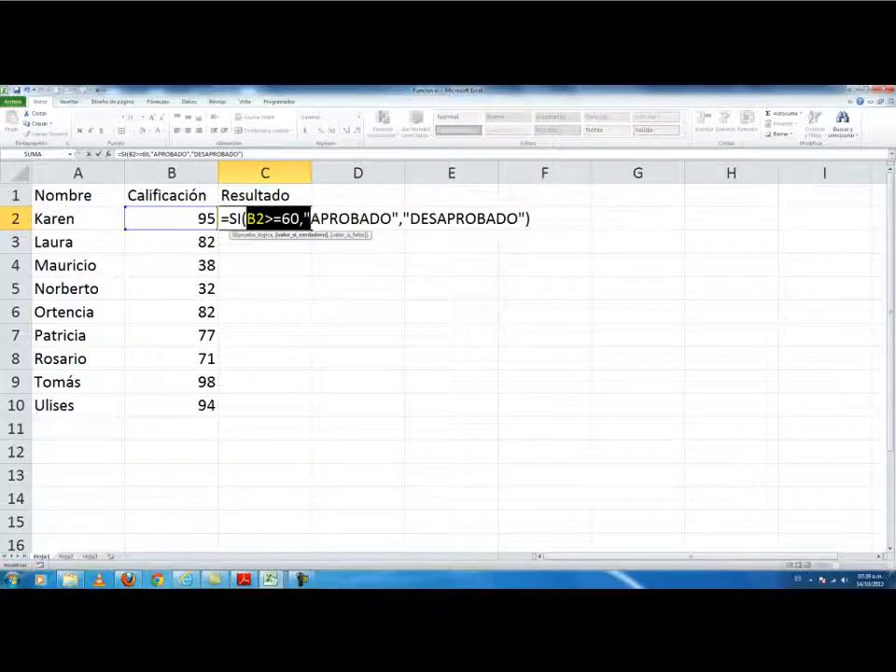
pyautogui.press('Return')
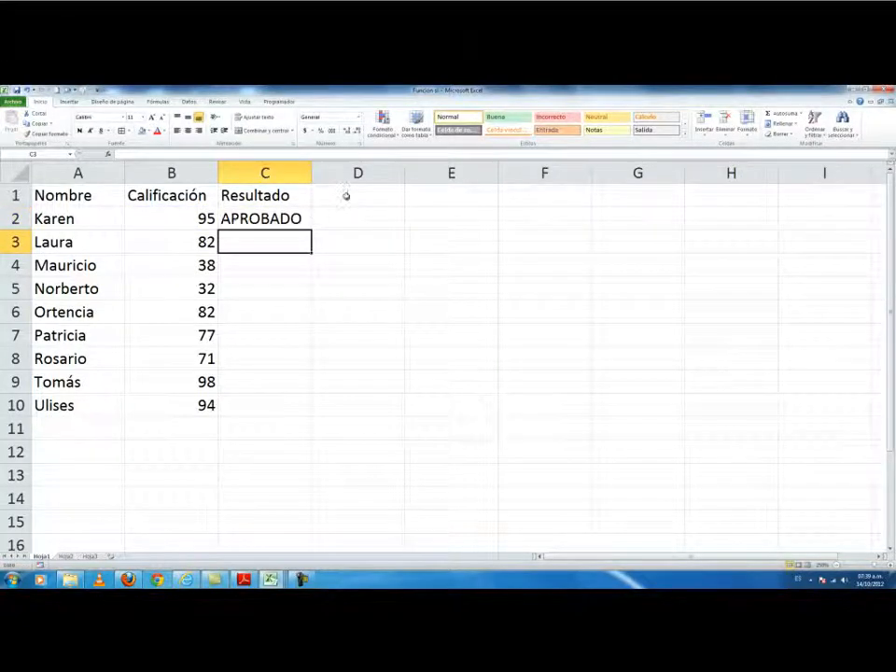
# Step: Copy the SI formula from C2 down to C10 and auto-fit the width of column C
pyautogui.click(300, 213)
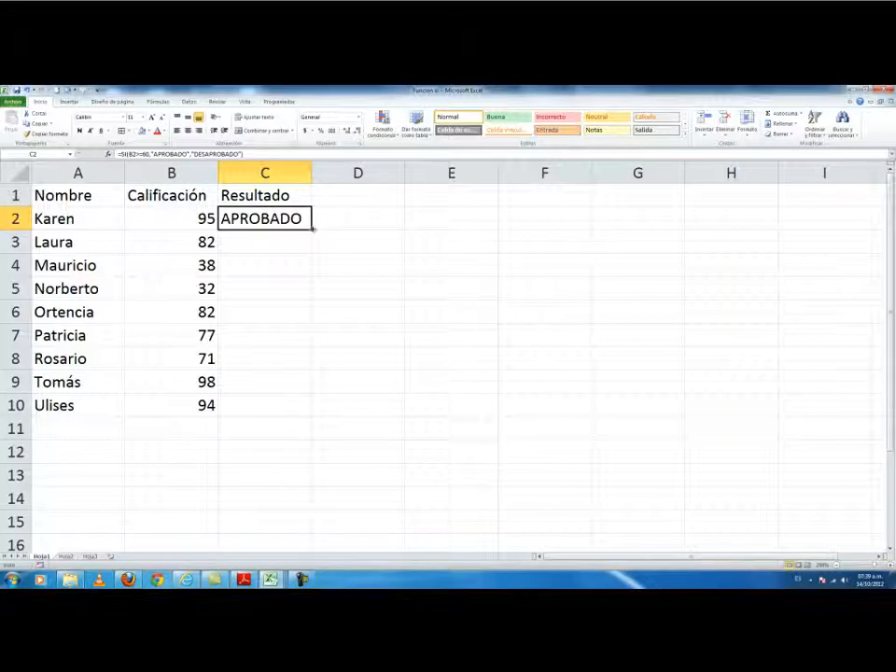
pyautogui.moveTo(312, 228); pyautogui.dragTo(302, 415)
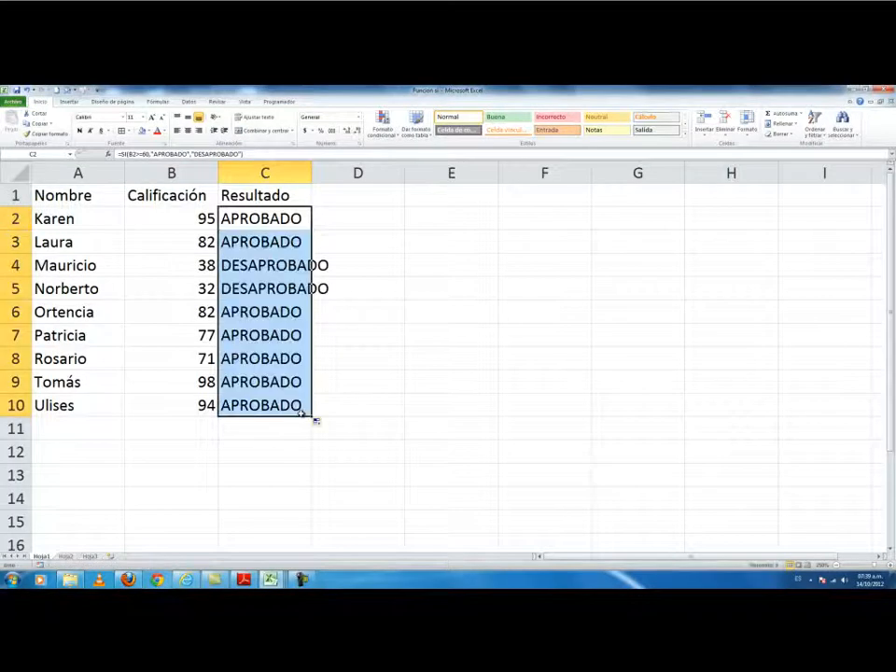
pyautogui.doubleClick(310, 171)
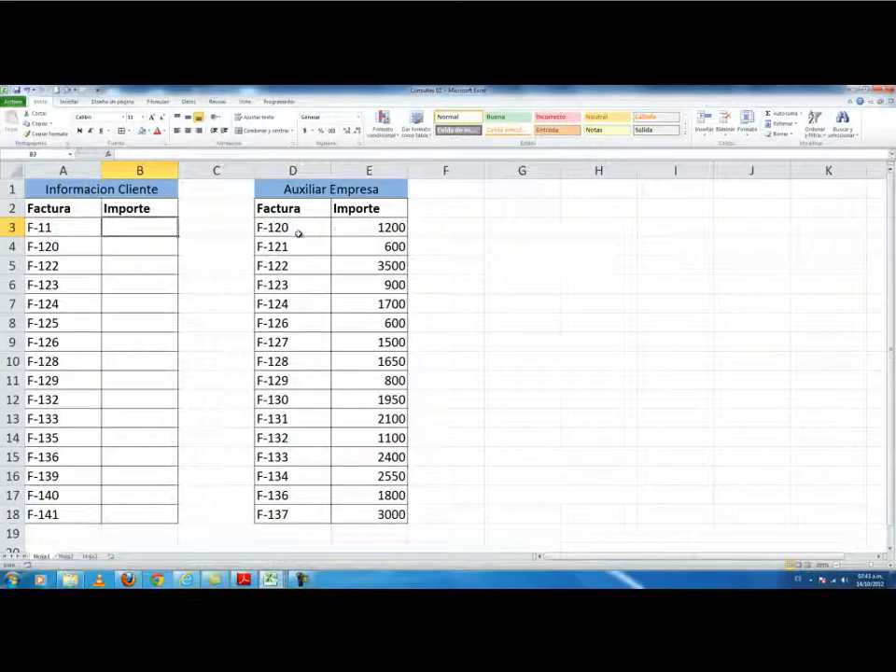
# Step: Review the Auxiliar Empresa data in D3:E18 and begin a CONSULTAV formula in B3, under the client's Importe heading
pyautogui.moveTo(297, 231); pyautogui.dragTo(354, 513)
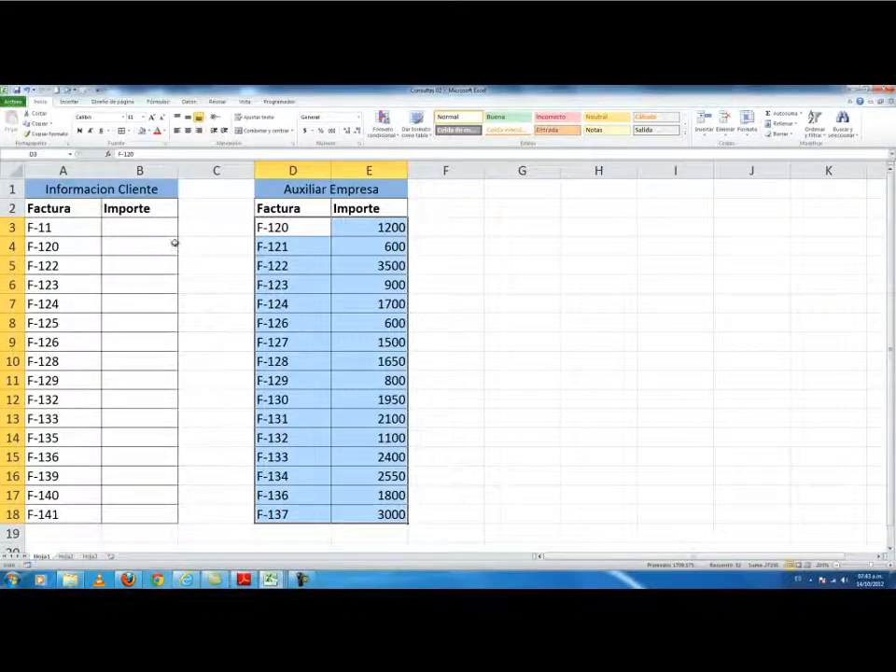
pyautogui.click(140, 227)
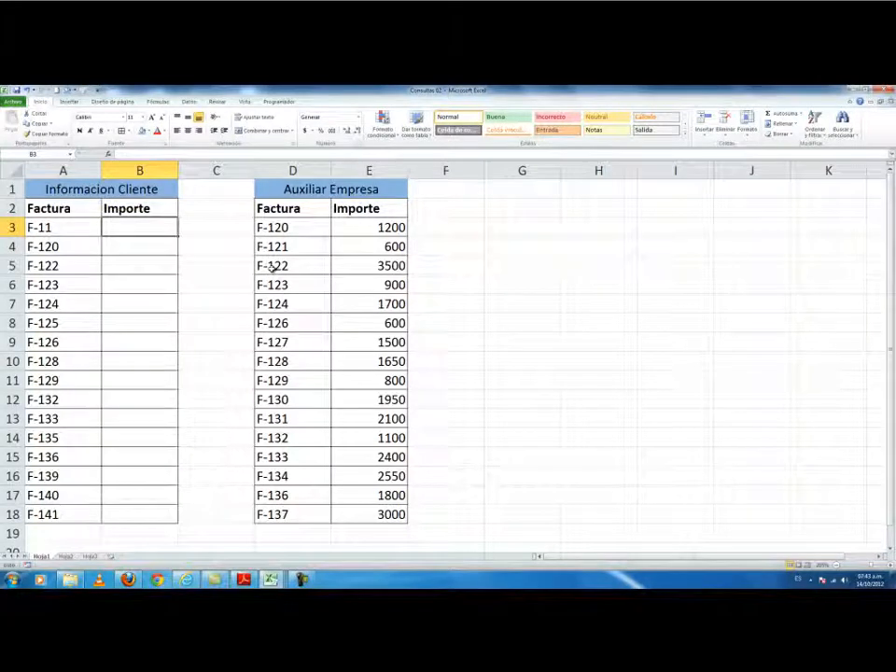
pyautogui.write('=')
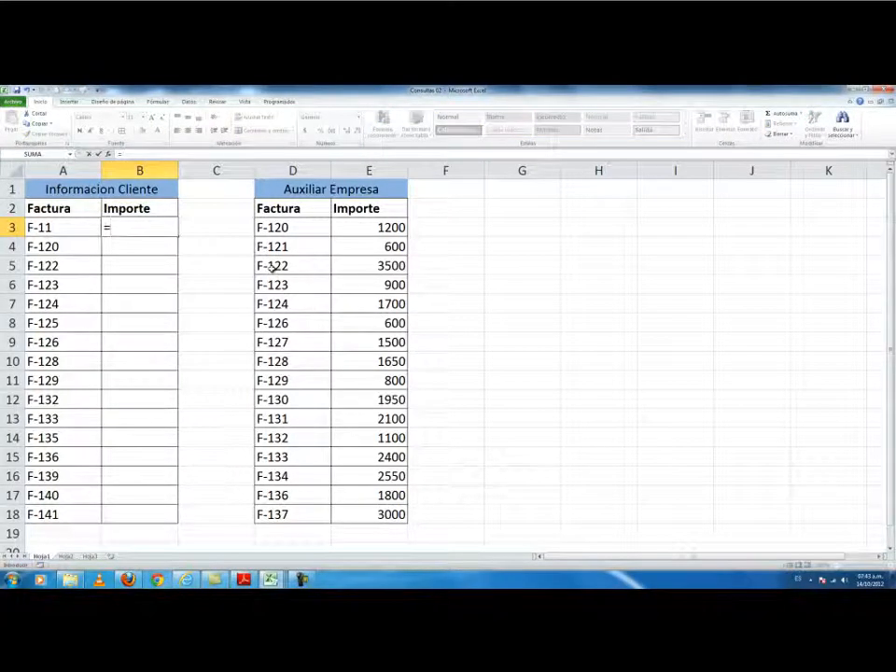
pyautogui.write('CON')
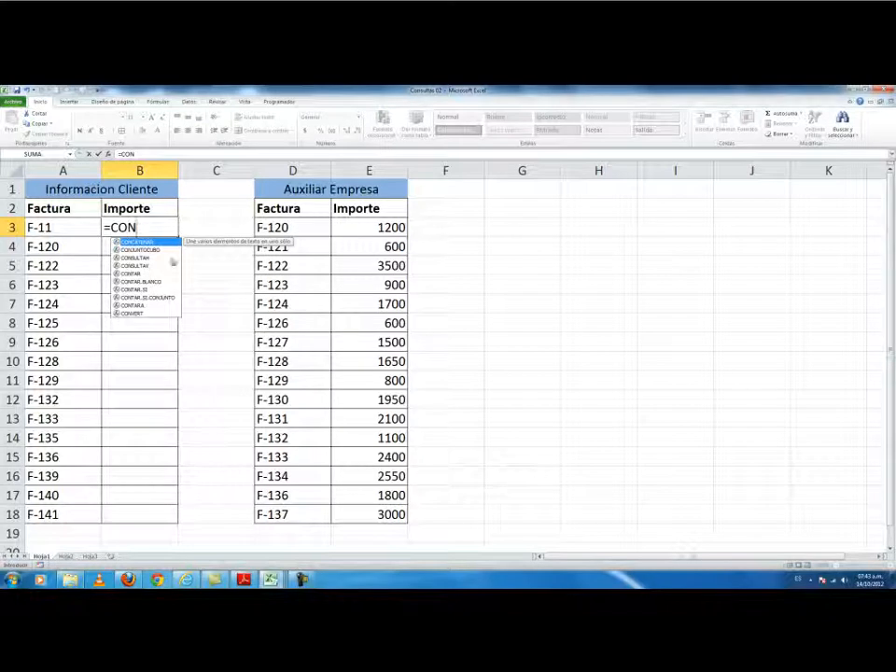
pyautogui.doubleClick(167, 265)
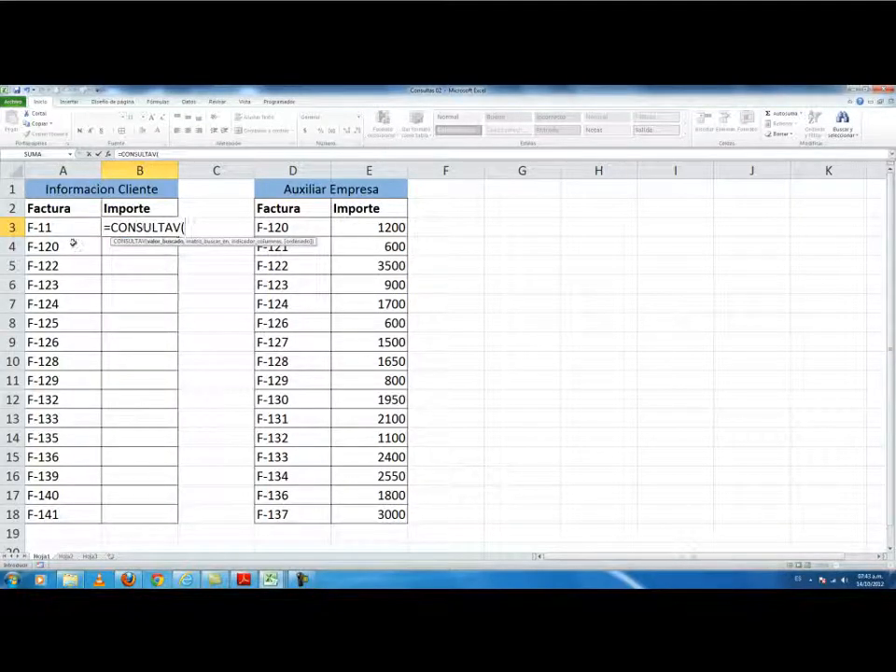
# Step: Set A3 as the lookup value in B3's CONSULTAV formula and the absolute range $D$3:$E$18 as its search table
pyautogui.click(52, 228)
pyautogui.write(',')
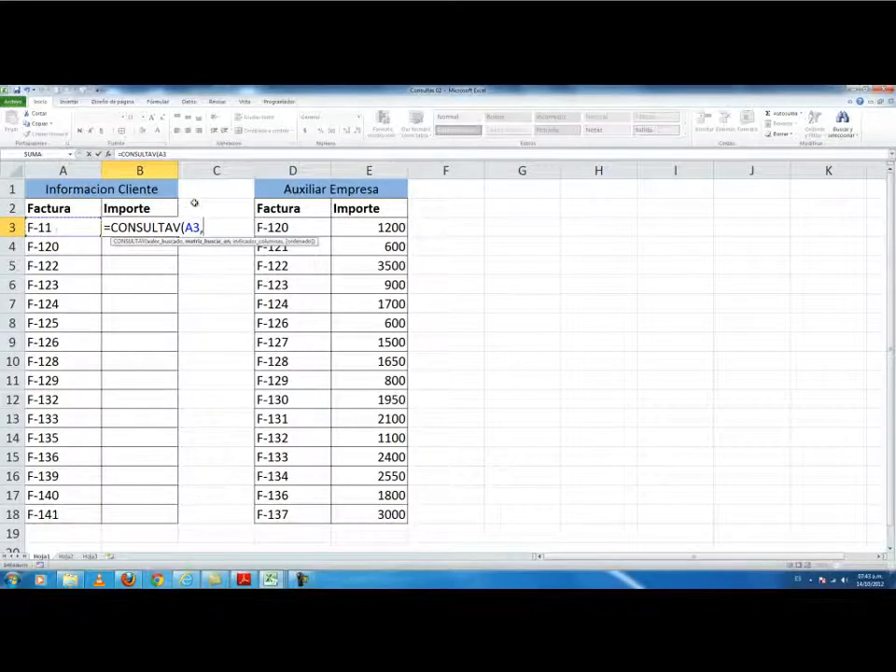
pyautogui.click(284, 227)
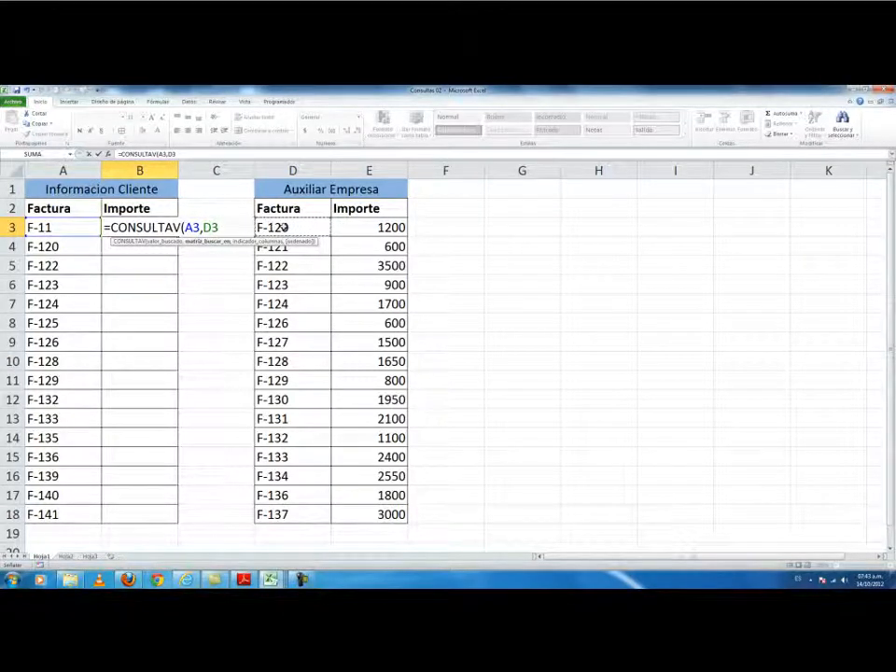
pyautogui.moveTo(284, 227); pyautogui.dragTo(386, 512)
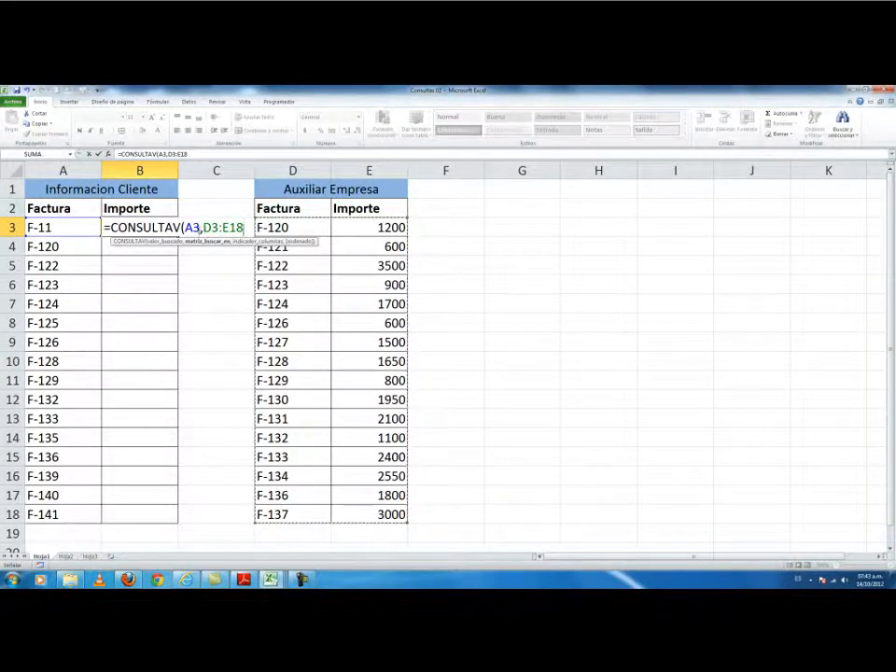
pyautogui.moveTo(203, 227); pyautogui.dragTo(242, 227)
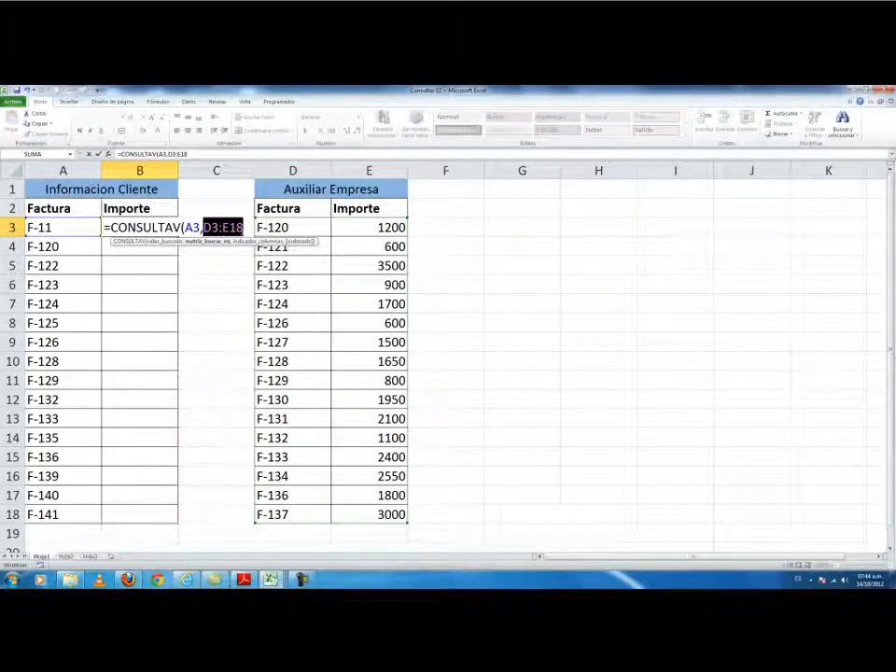
pyautogui.press('F4')
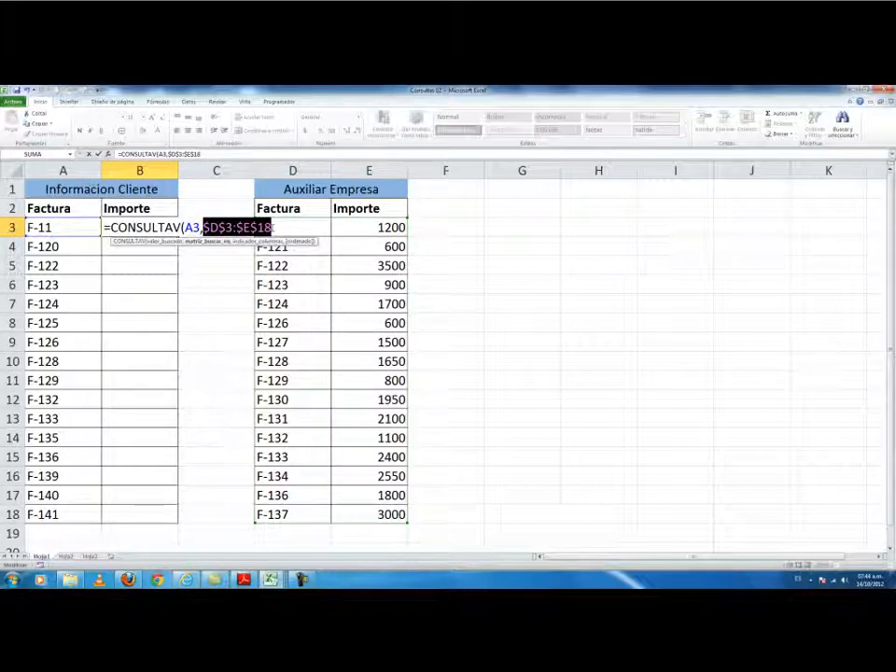
pyautogui.click(272, 228)
pyautogui.write(',')
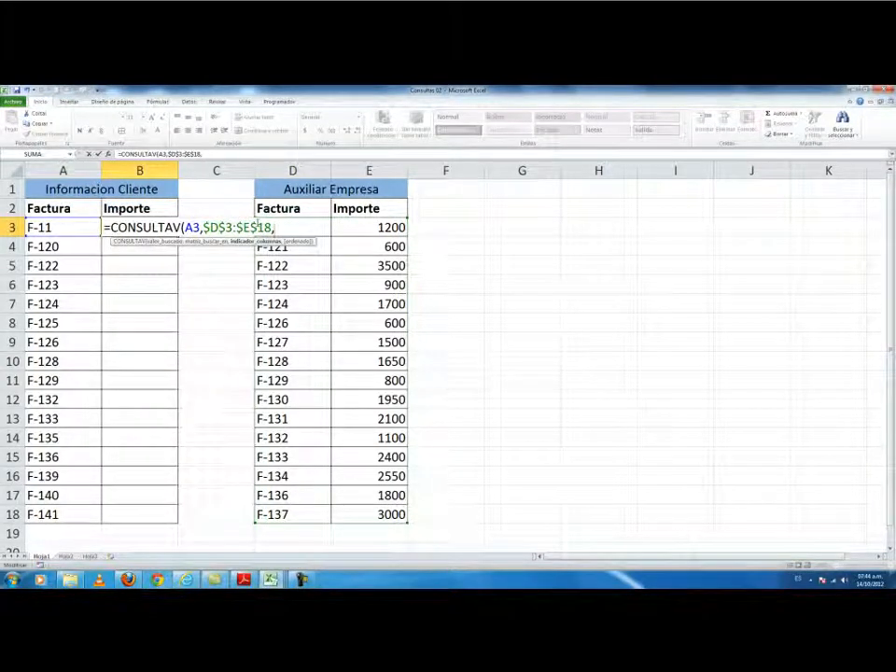
# Step: Complete the CONSULTAV formula in B3 with column index 2 and exact match FALSO, and enter it
pyautogui.write('2')
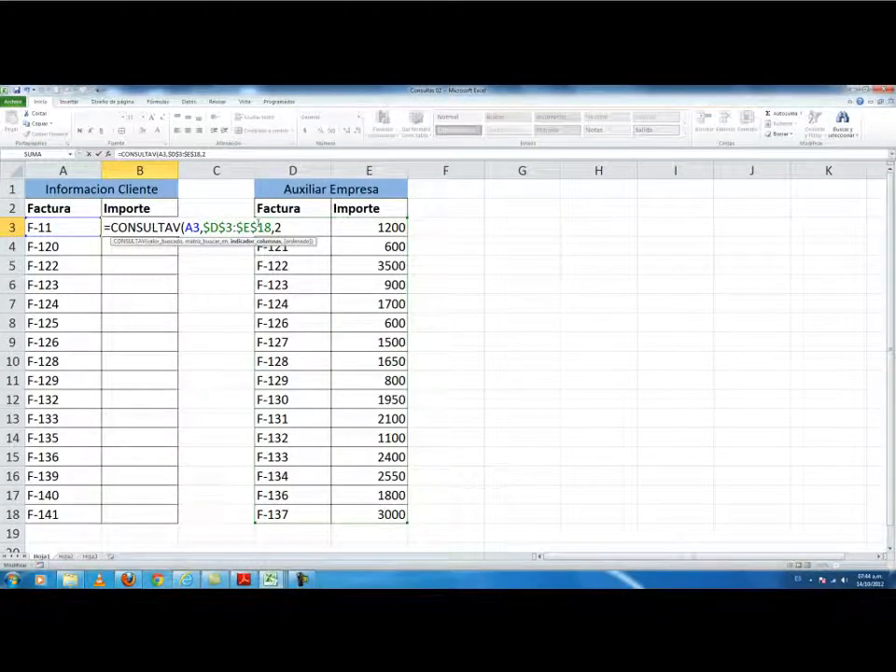
pyautogui.write(',')
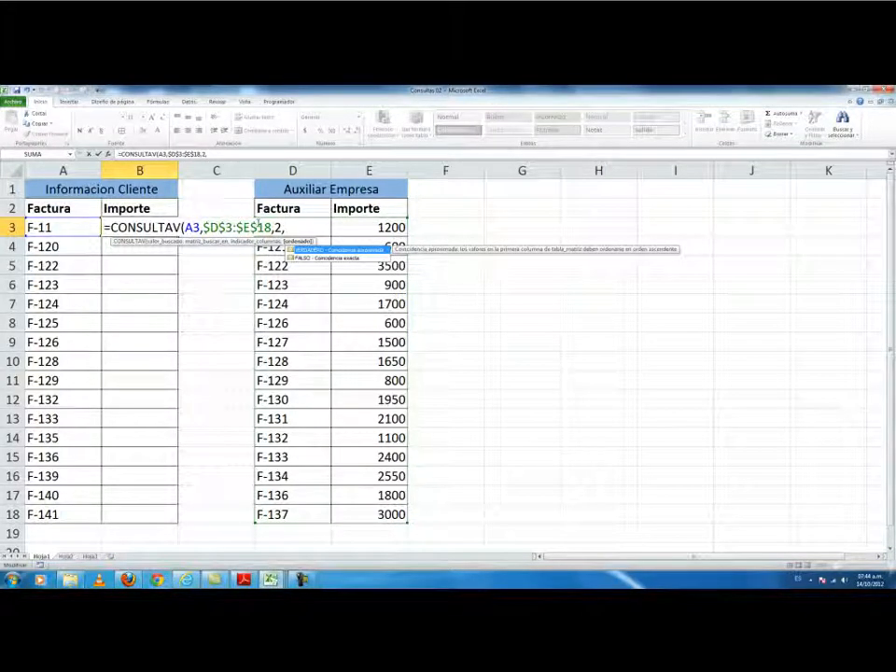
pyautogui.write('FA')
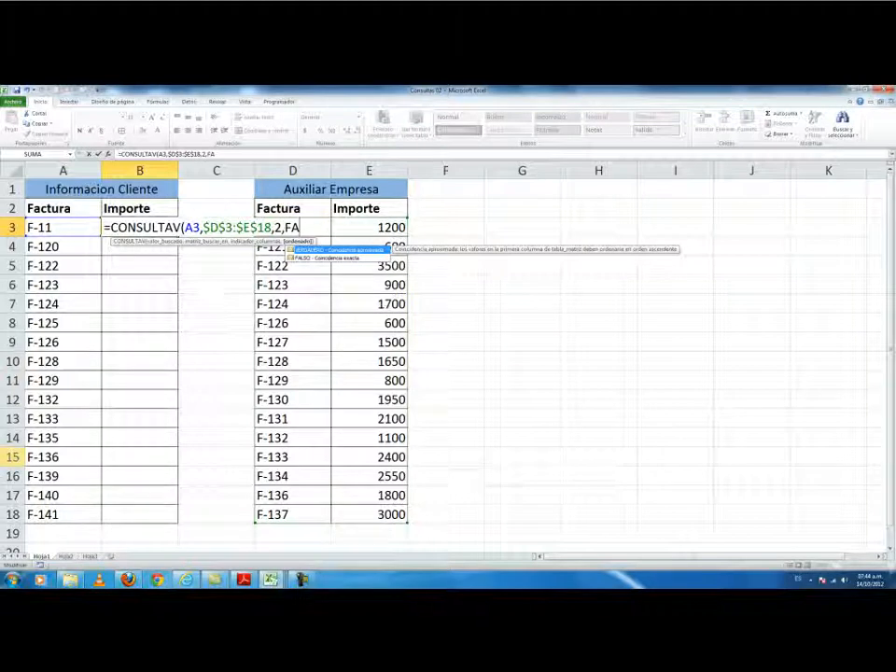
pyautogui.click(315, 258)
pyautogui.doubleClick(315, 259)
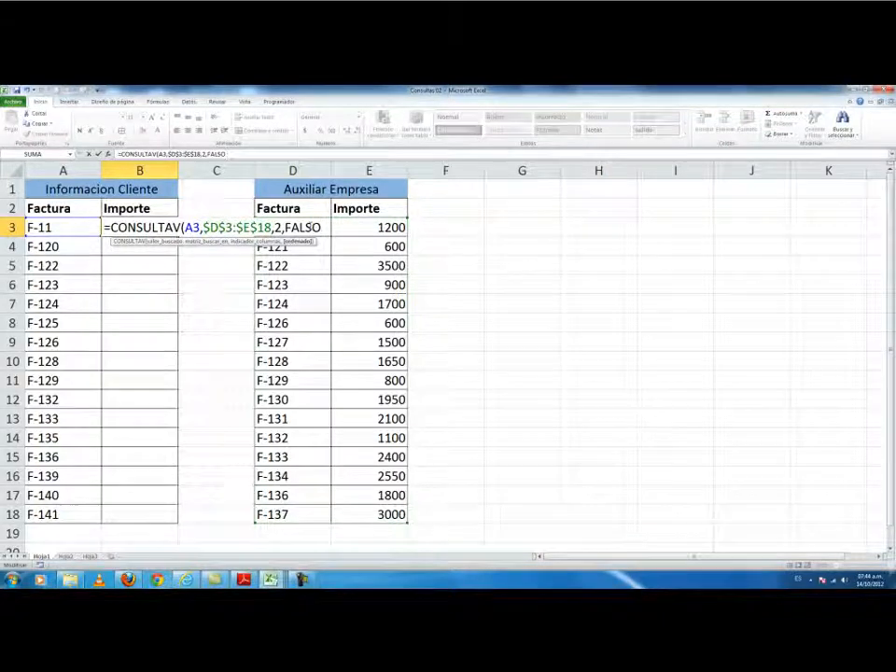
pyautogui.moveTo(285, 227); pyautogui.dragTo(321, 227)
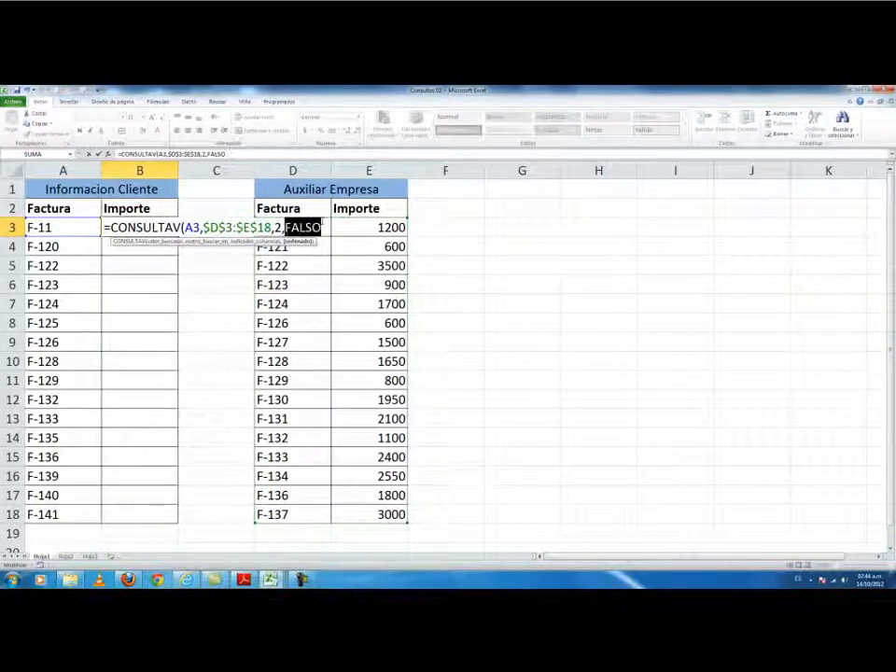
pyautogui.click(322, 226)
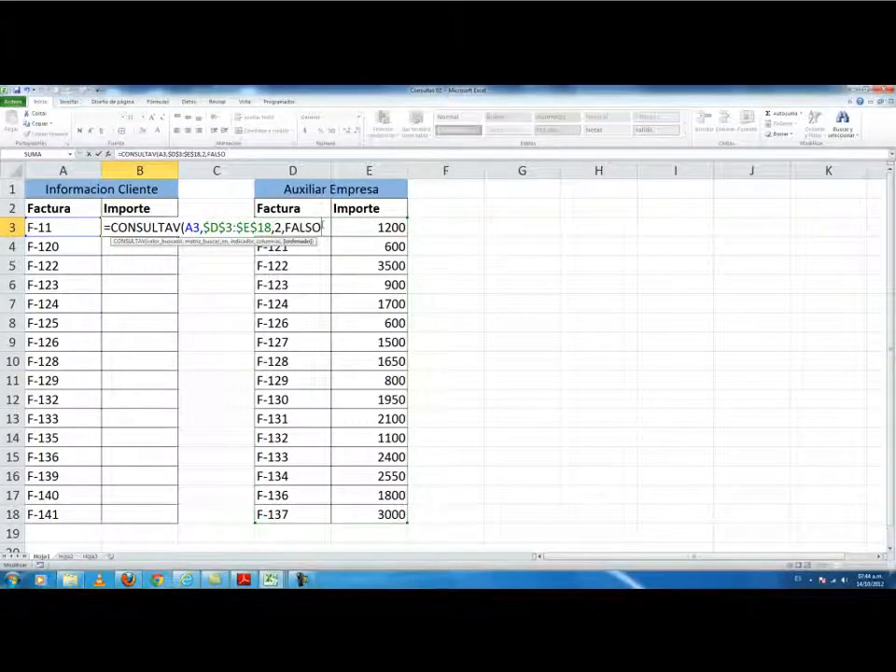
pyautogui.write(')')
pyautogui.press('Return')
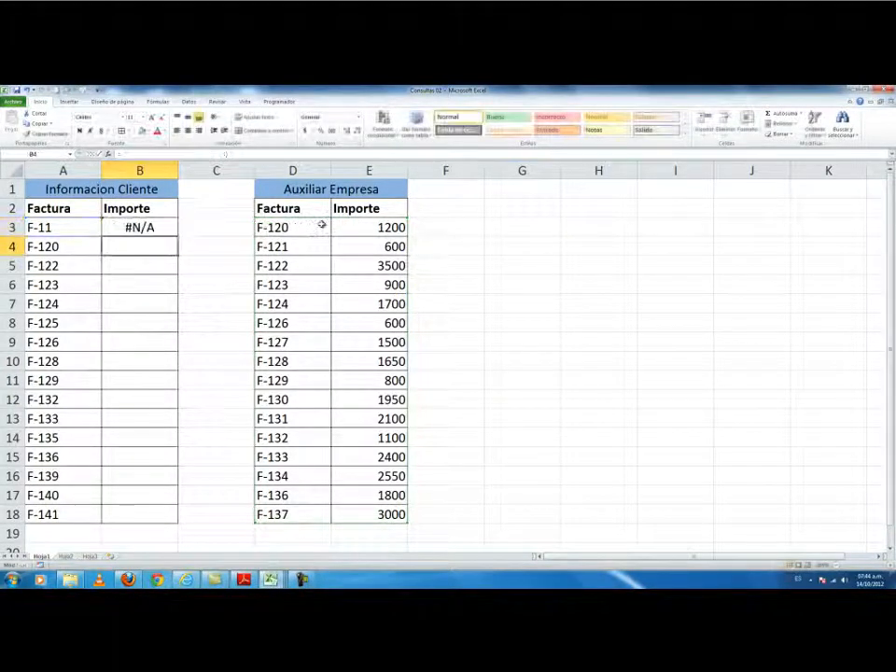
# Step: Copy the CONSULTAV formula from B3 down to B18 and check the result for invoice F-125
pyautogui.click(170, 224)
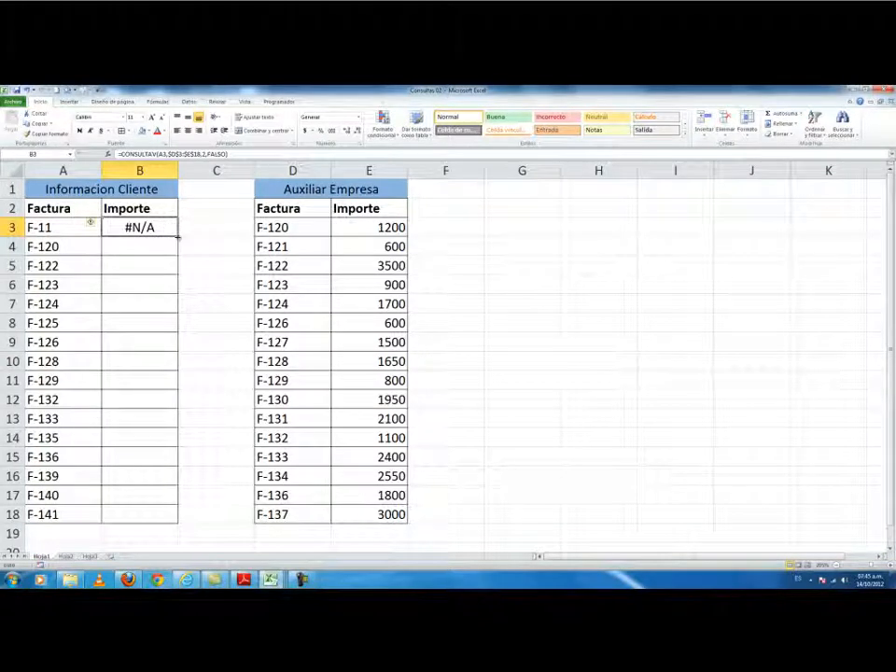
pyautogui.moveTo(177, 244); pyautogui.dragTo(182, 514)
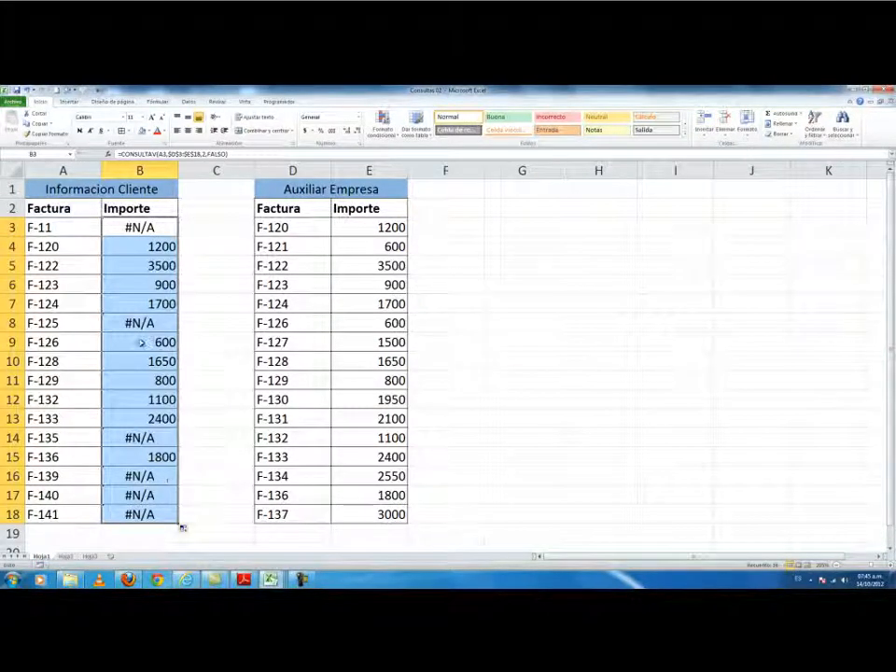
pyautogui.click(86, 318)
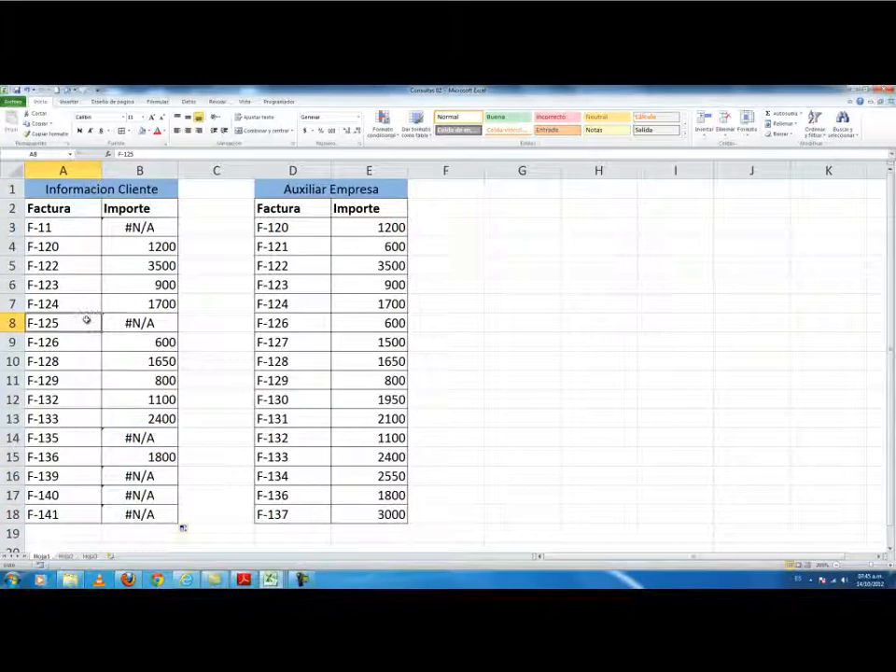
pyautogui.click(150, 322)
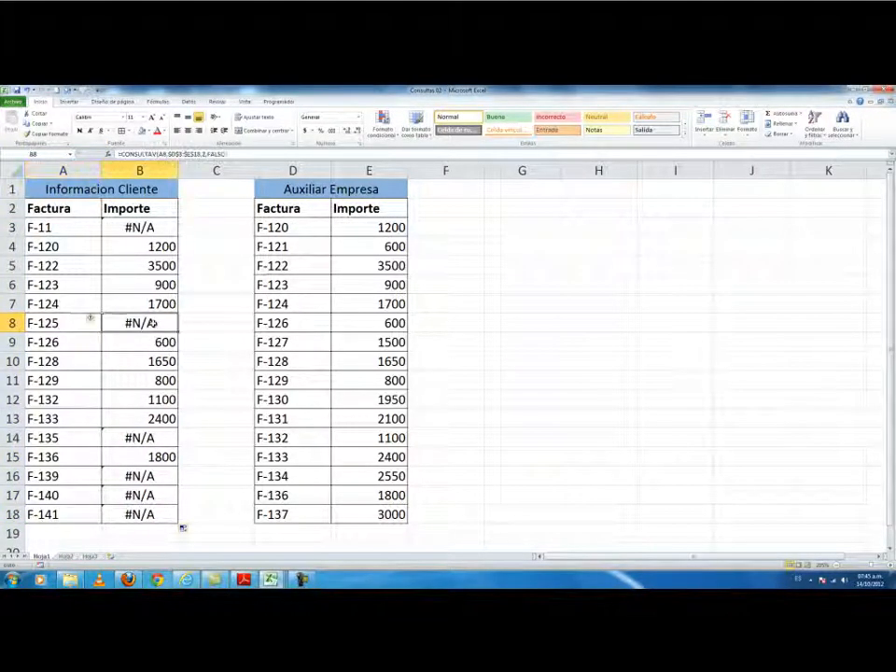
# Step: Wrap the CONSULTAV formula in B3 in an ESERROR function and enter it
pyautogui.click(144, 228)
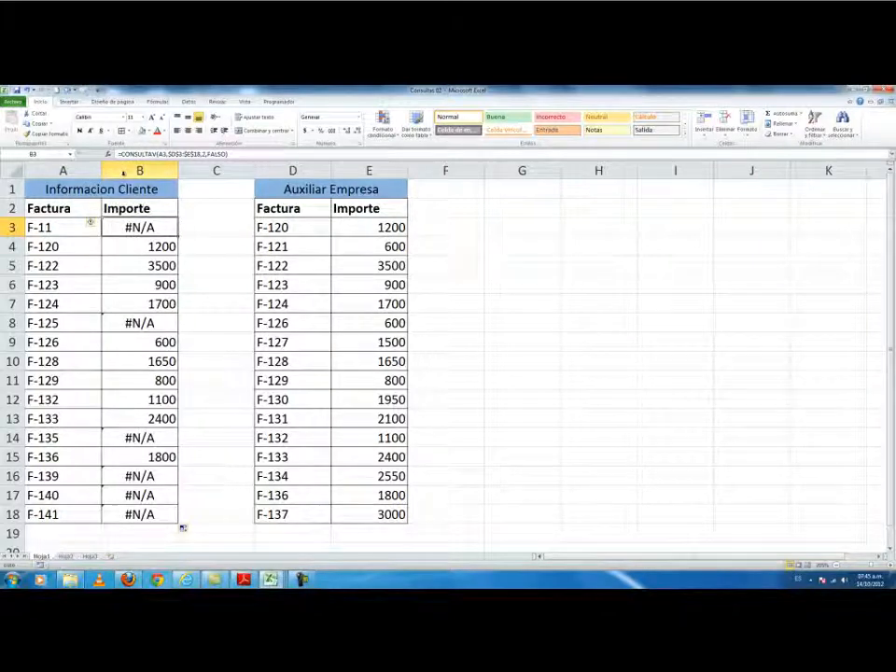
pyautogui.press('F2')
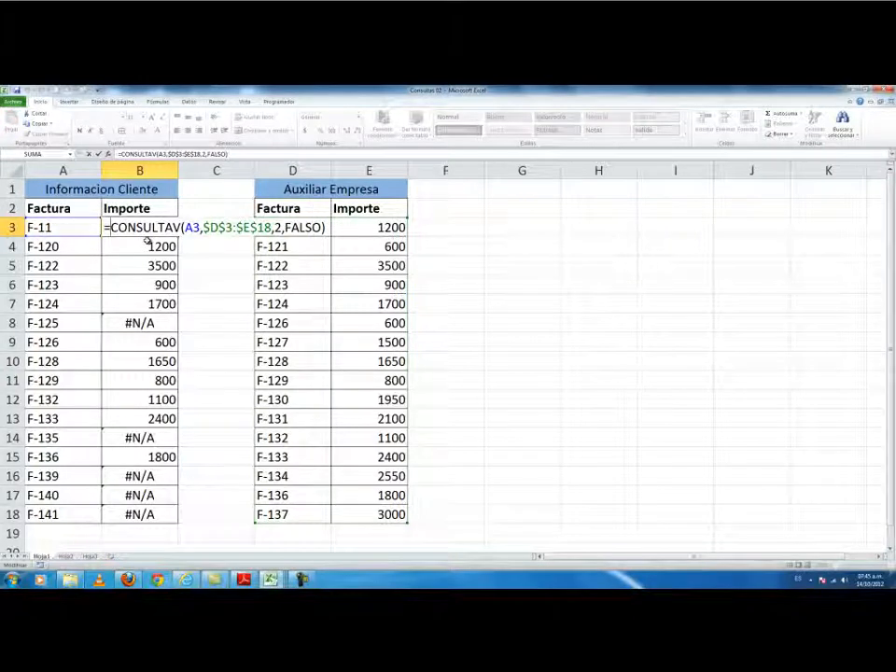
pyautogui.write('ESERR')
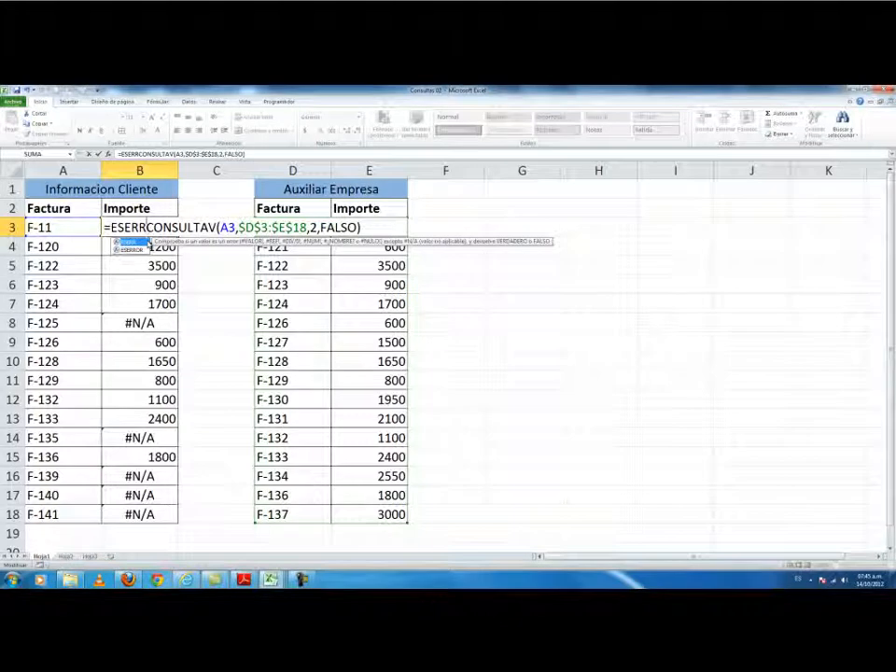
pyautogui.doubleClick(133, 249)
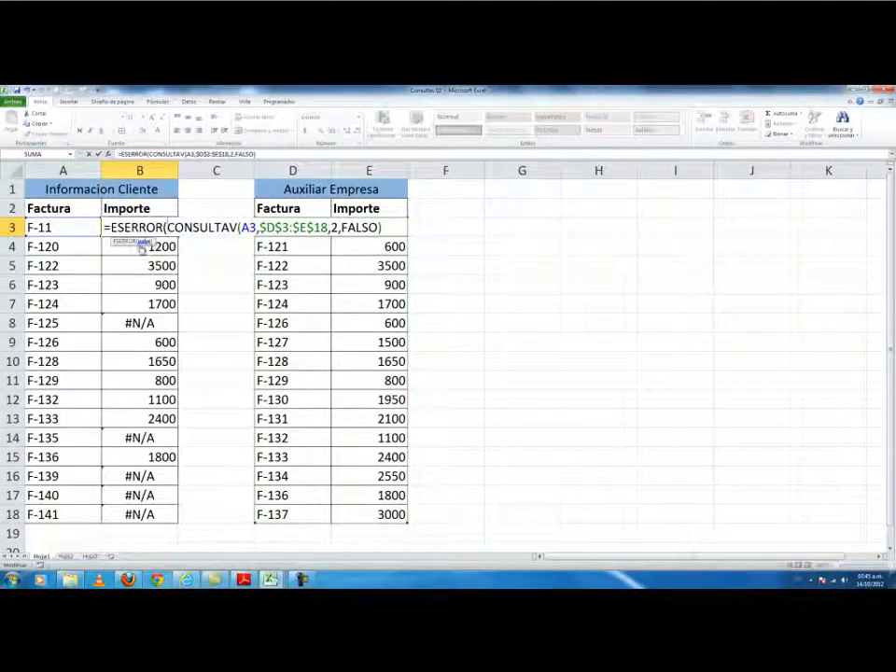
pyautogui.moveTo(175, 227); pyautogui.dragTo(322, 228)
pyautogui.moveTo(169, 228); pyautogui.dragTo(452, 230)
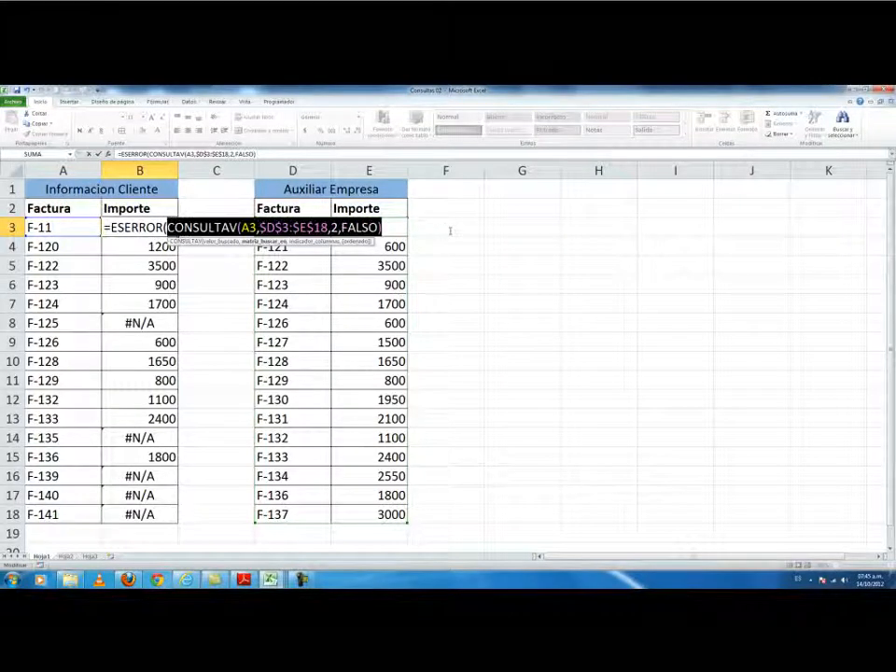
pyautogui.click(393, 227)
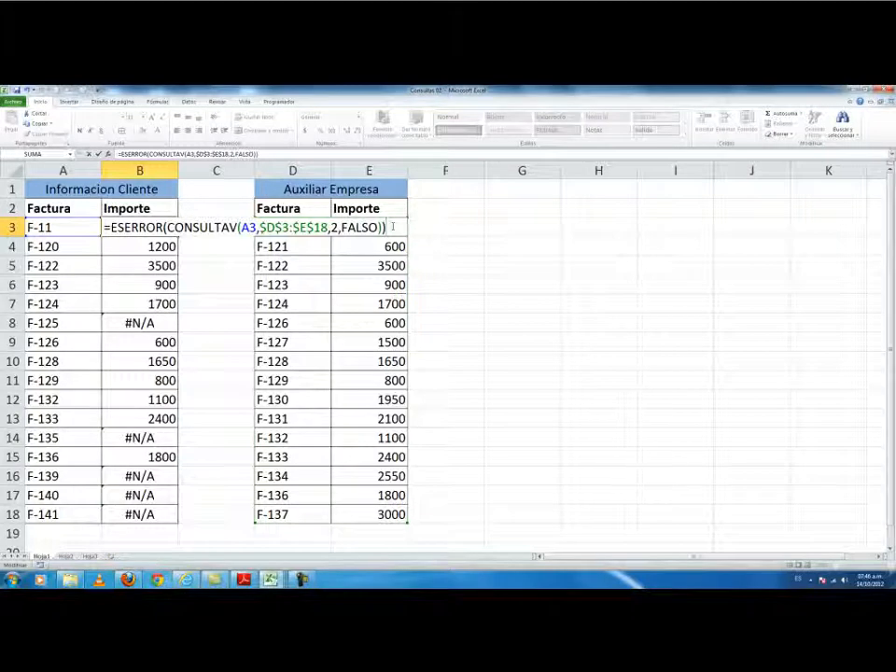
pyautogui.press('Return')
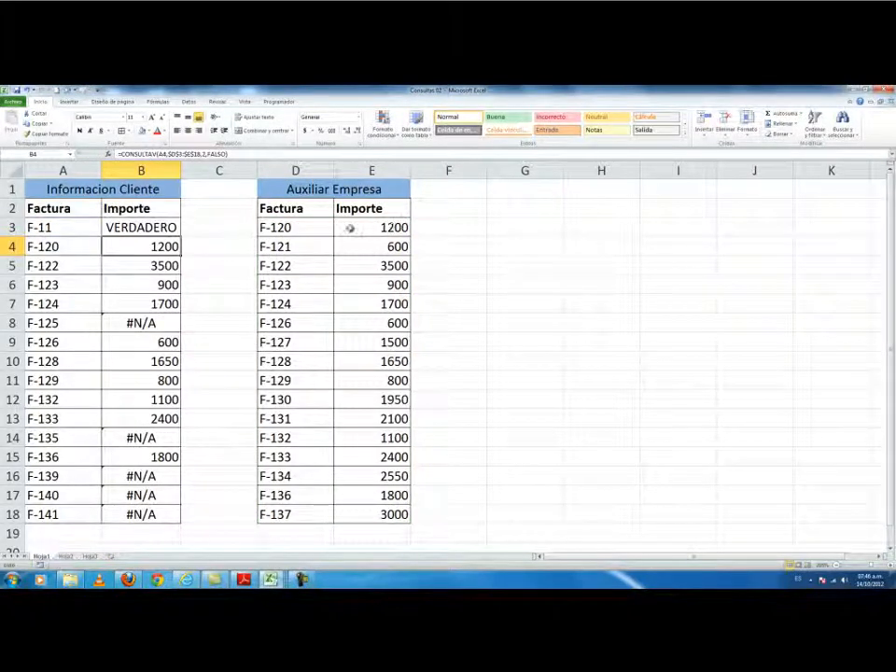
# Step: Copy the ESERROR formula from B3 down to B18 and check the result for invoice F-120
pyautogui.click(137, 230)
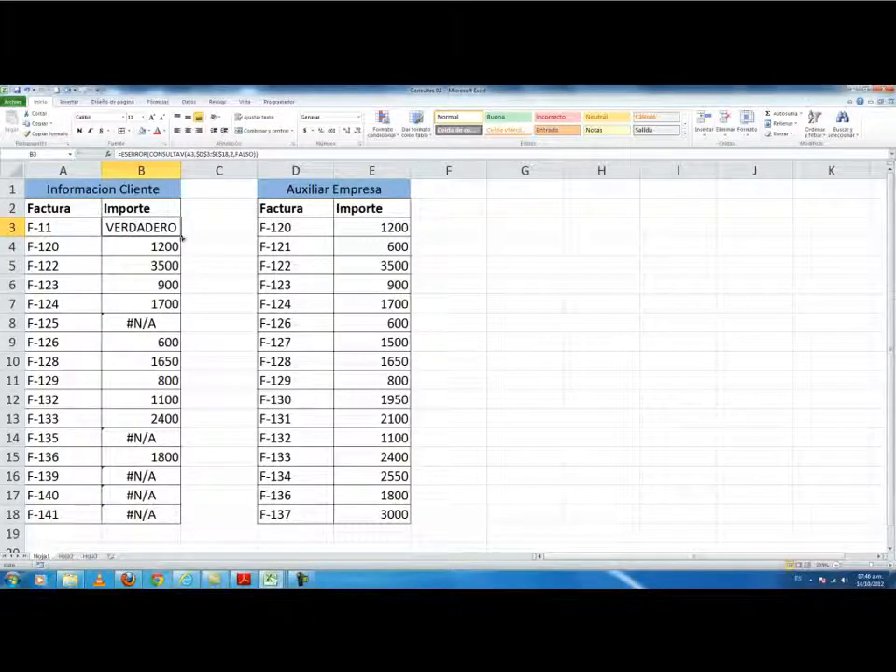
pyautogui.moveTo(181, 237); pyautogui.dragTo(179, 519)
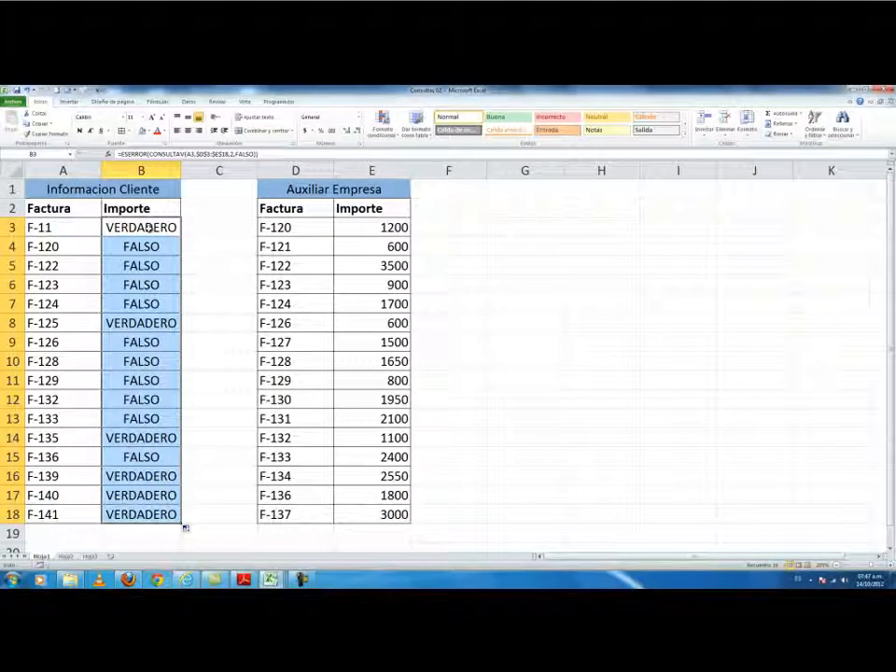
pyautogui.click(146, 247)
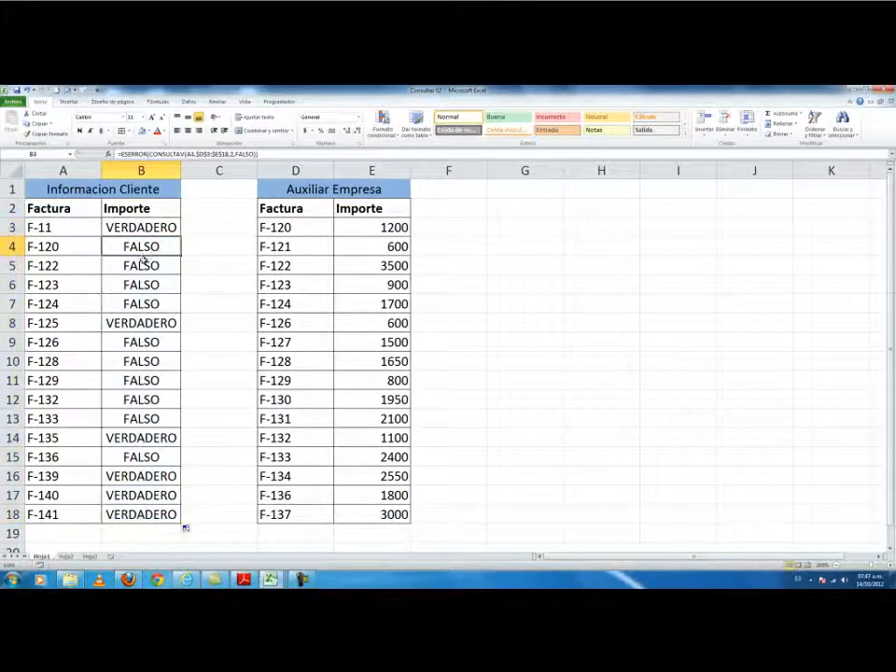
# Step: Wrap the ESERROR formula in B3 in an SI function, using it as the logical test with 0 as the value if true
pyautogui.click(132, 226)
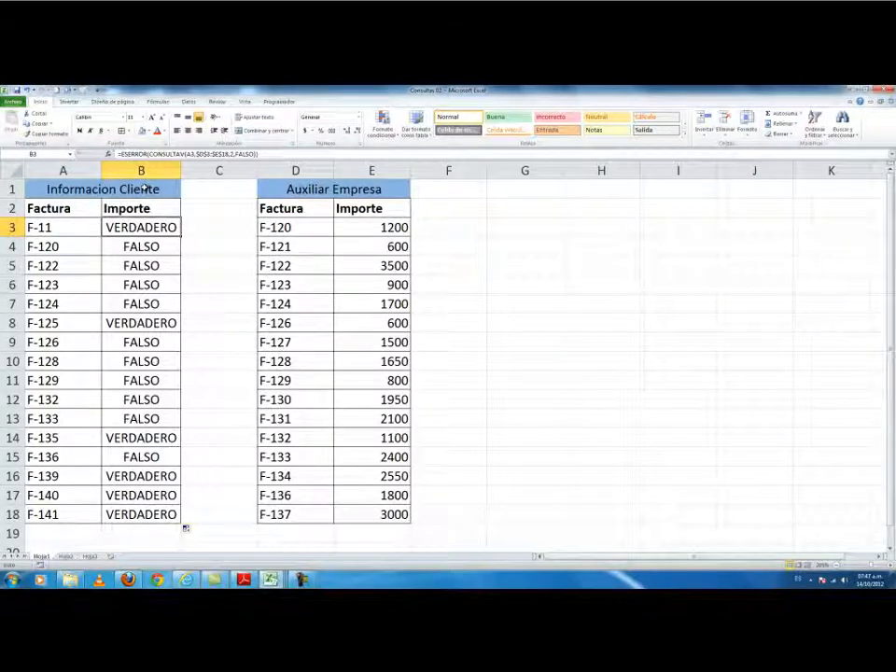
pyautogui.press('F2')
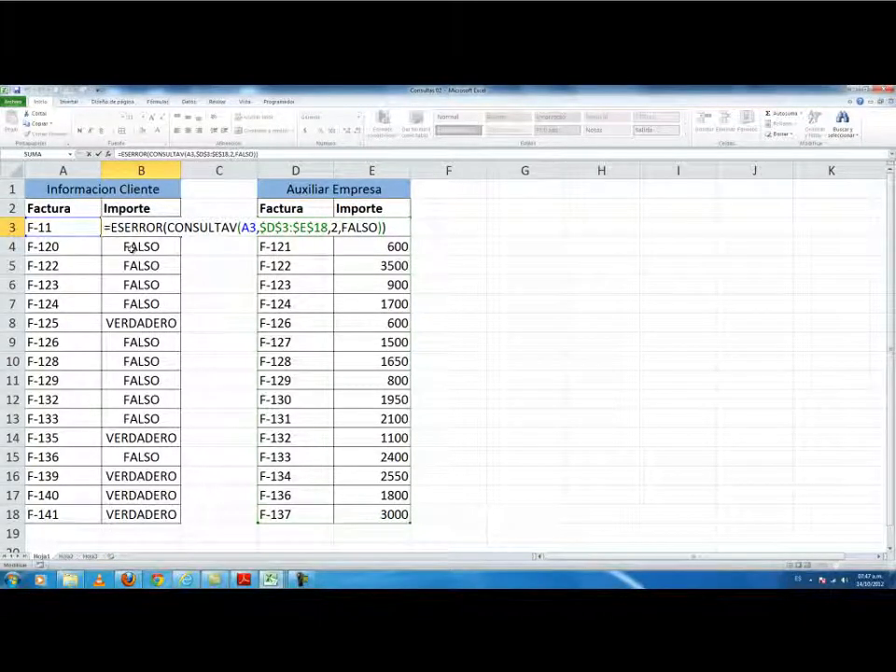
pyautogui.write('SI')
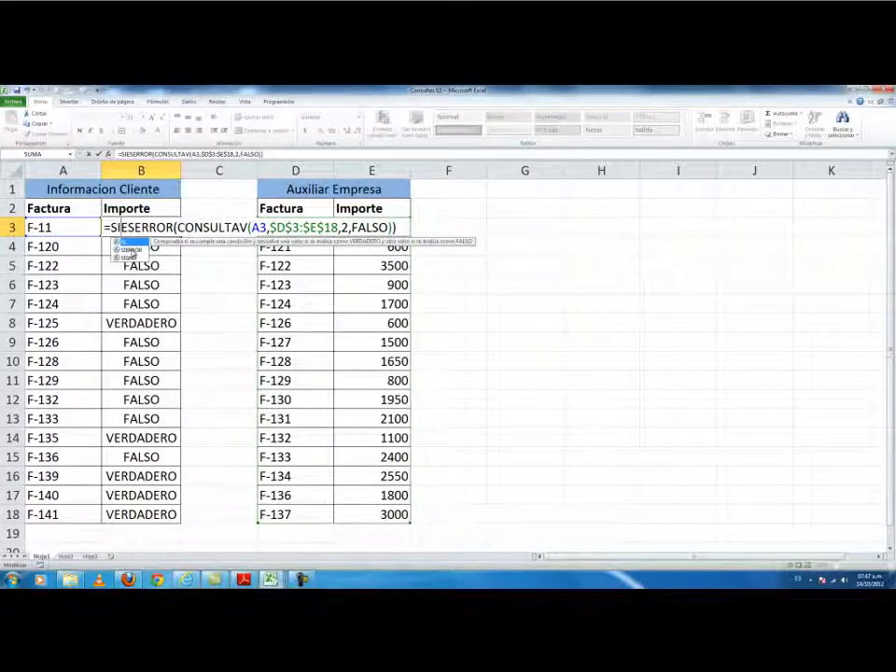
pyautogui.write('(')
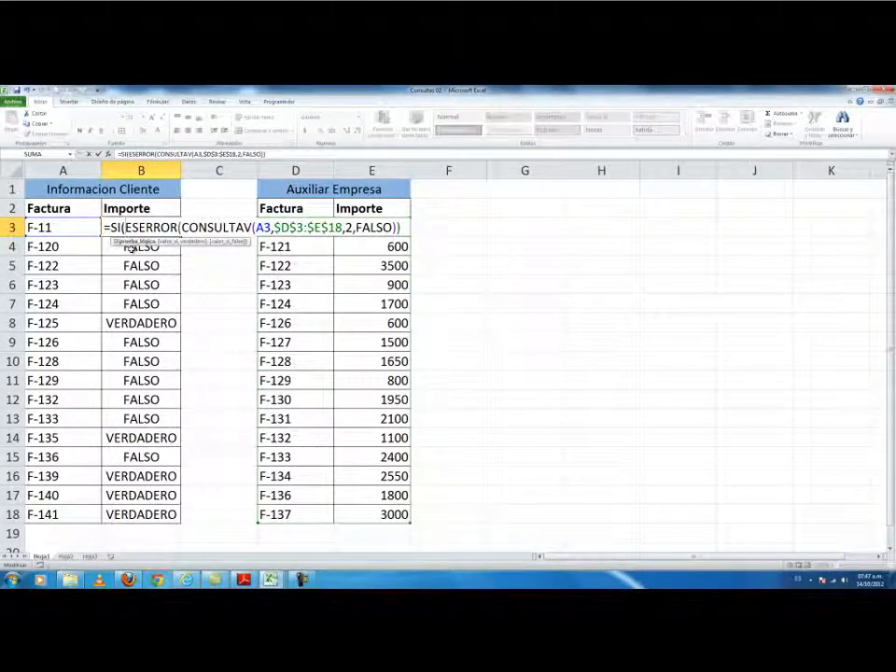
pyautogui.moveTo(126, 226); pyautogui.dragTo(401, 227)
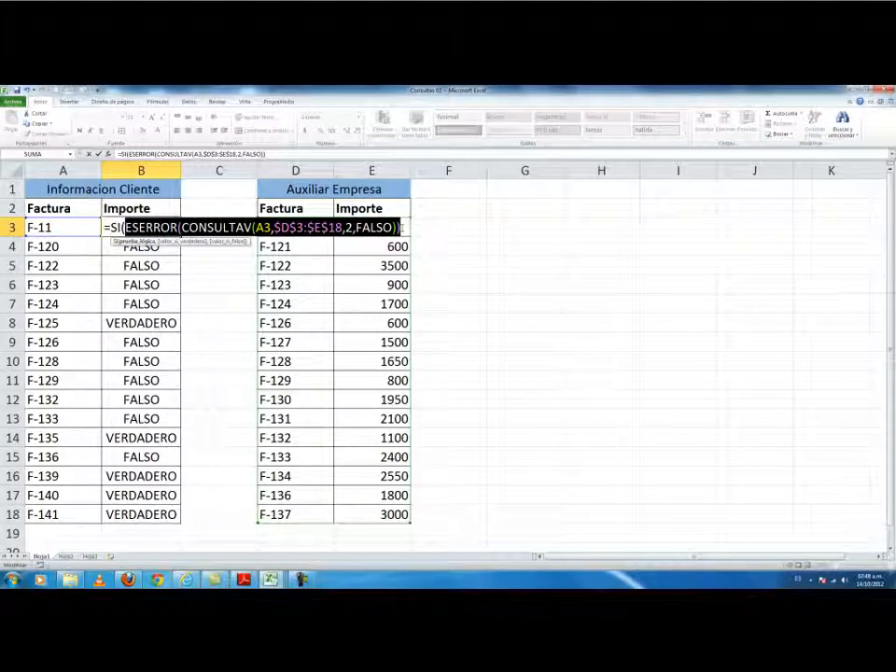
pyautogui.click(405, 227)
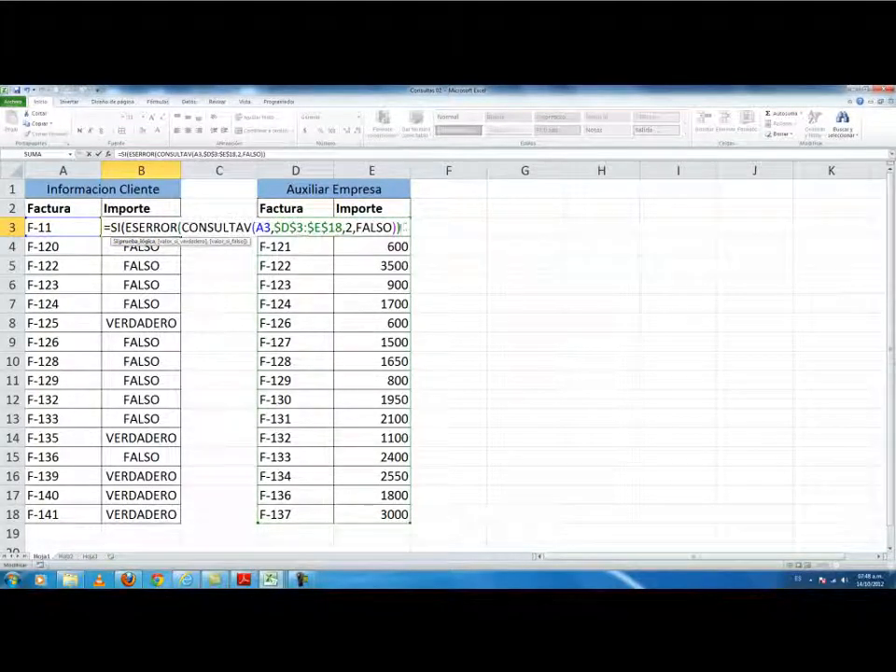
pyautogui.write(',')
pyautogui.write(',')
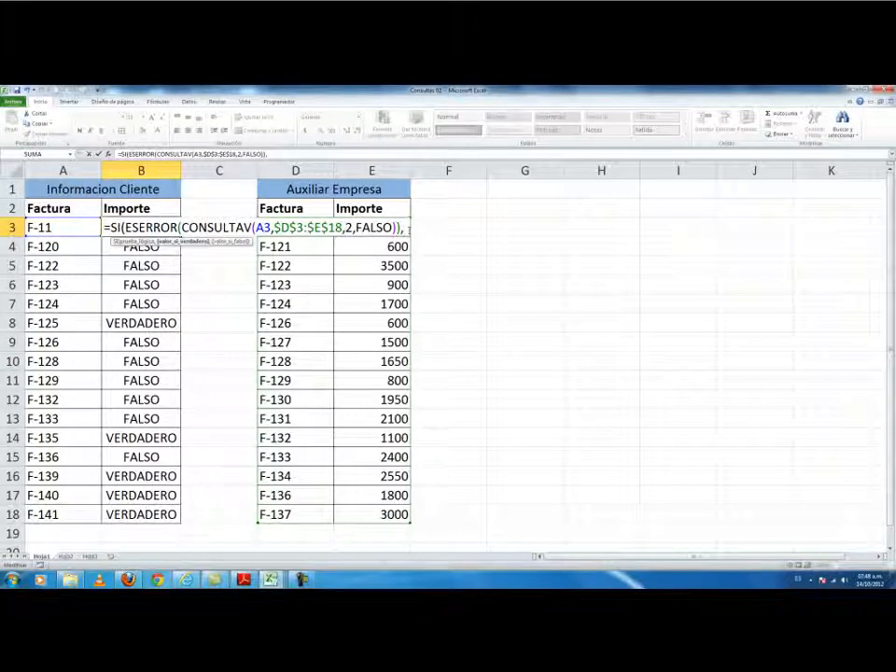
pyautogui.write('0')
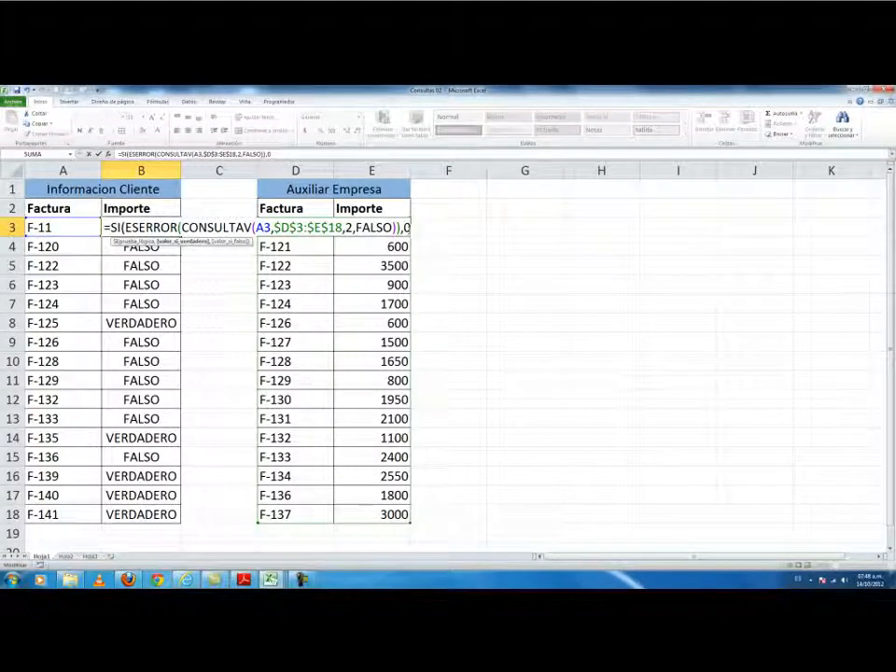
pyautogui.write(',')
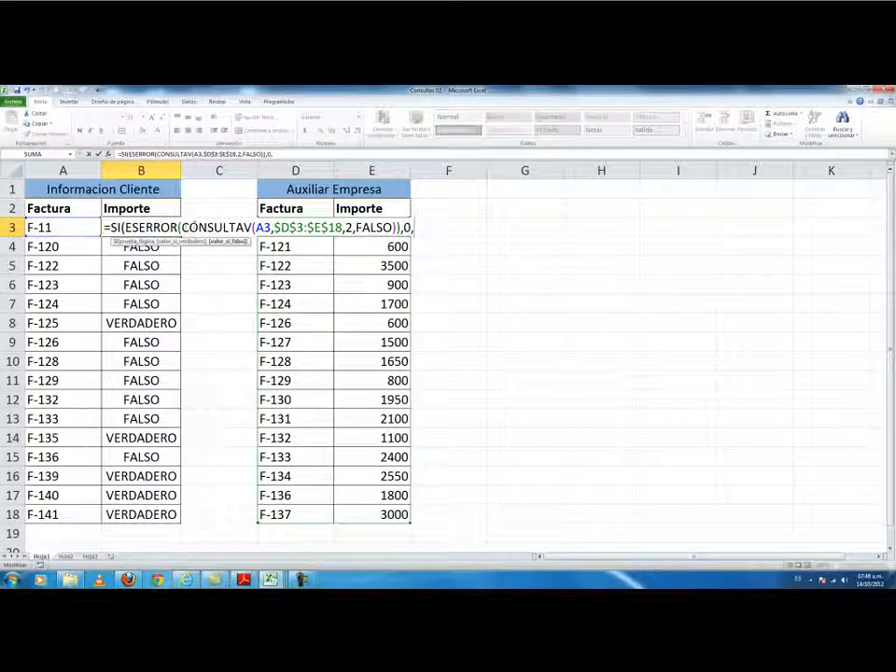
# Step: Reuse the CONSULTAV(A3,$D$3:$E$18,2,FALSO) expression as the SI function's value if false in B3, close the formula and enter it
pyautogui.moveTo(183, 226); pyautogui.dragTo(401, 235)
pyautogui.hotkey('ctrl', 'c')
pyautogui.click(434, 229)
pyautogui.hotkey('ctrl', 'v')
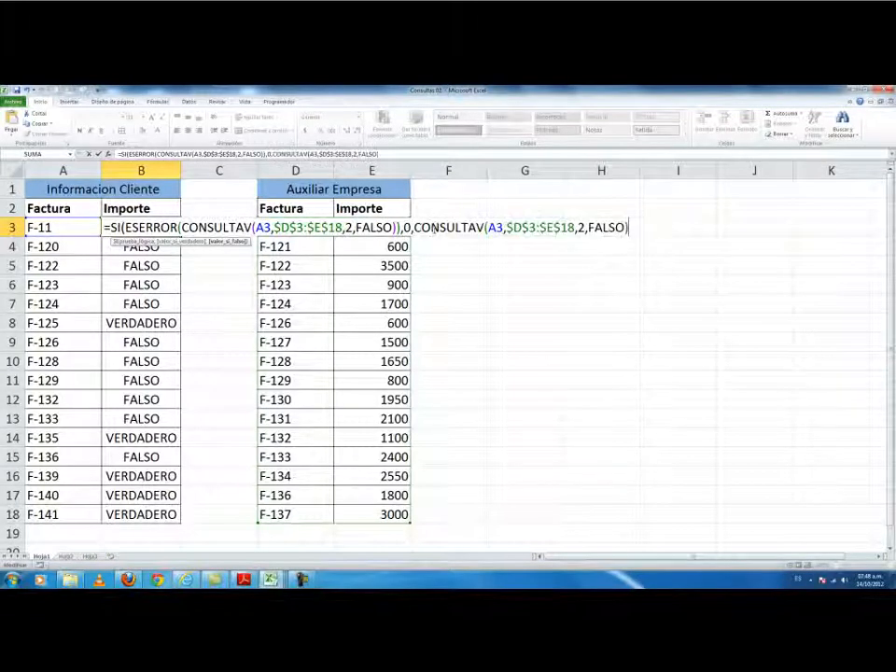
pyautogui.write(')')
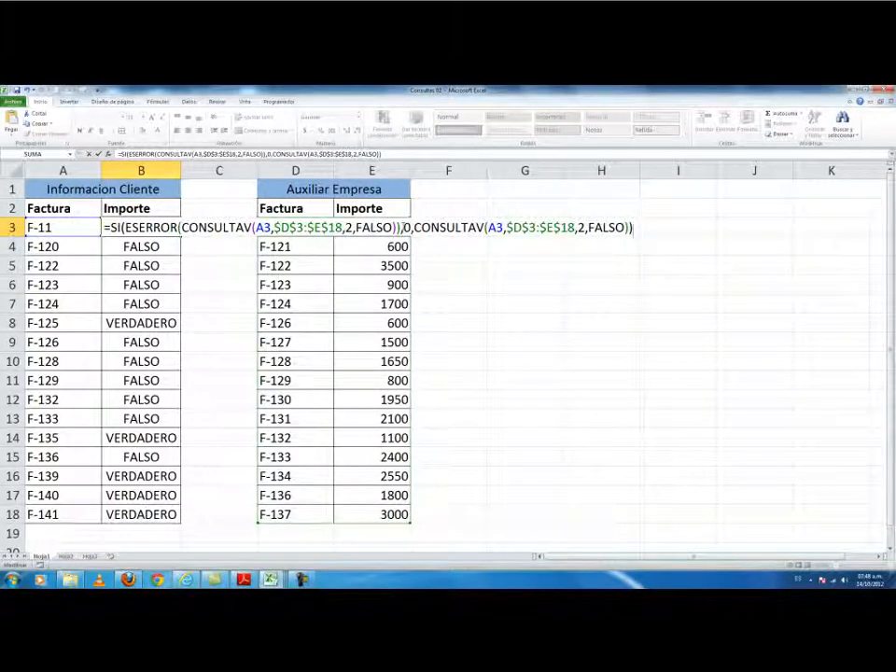
pyautogui.doubleClick(405, 227)
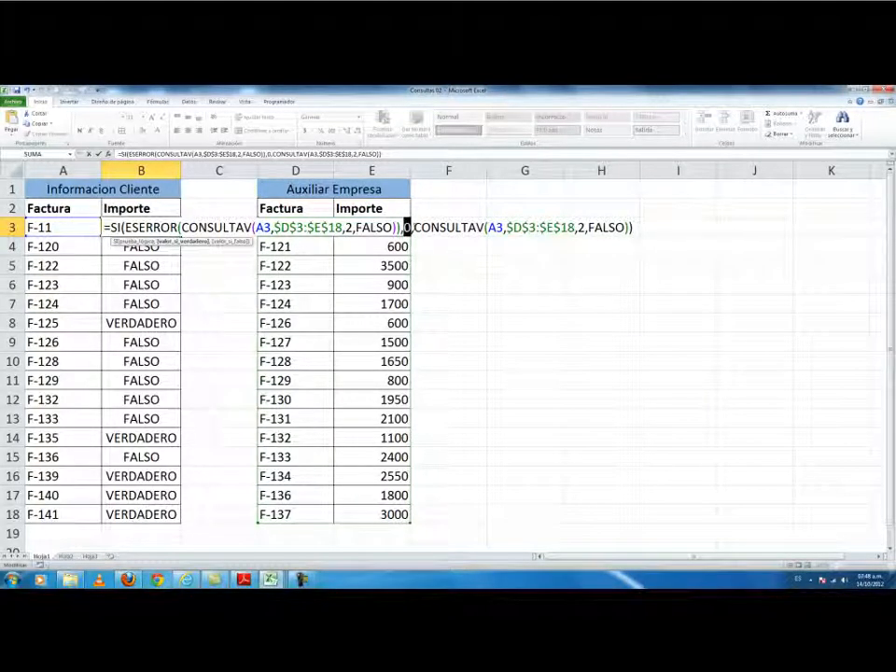
pyautogui.moveTo(413, 227); pyautogui.dragTo(634, 227)
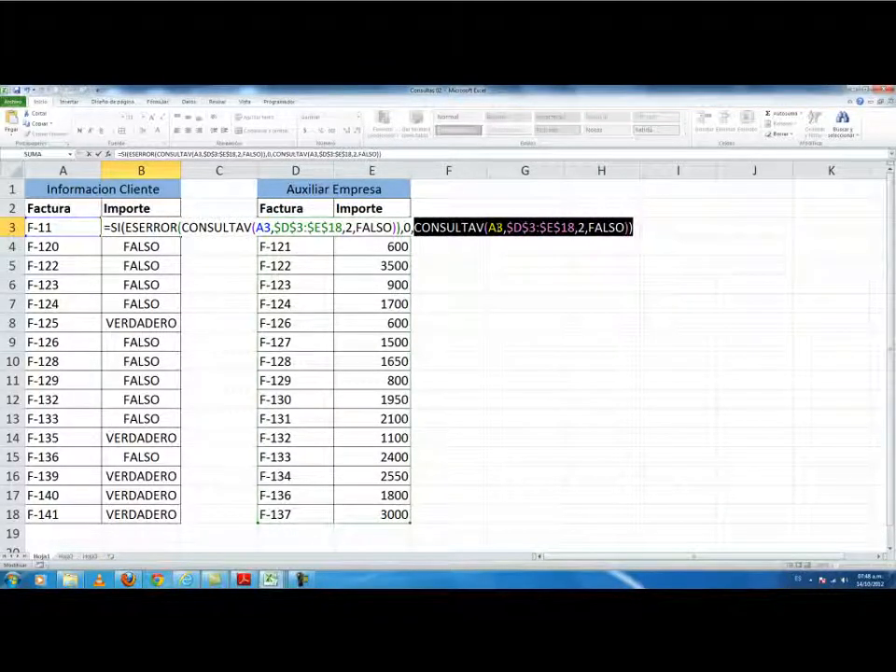
pyautogui.press('Return')
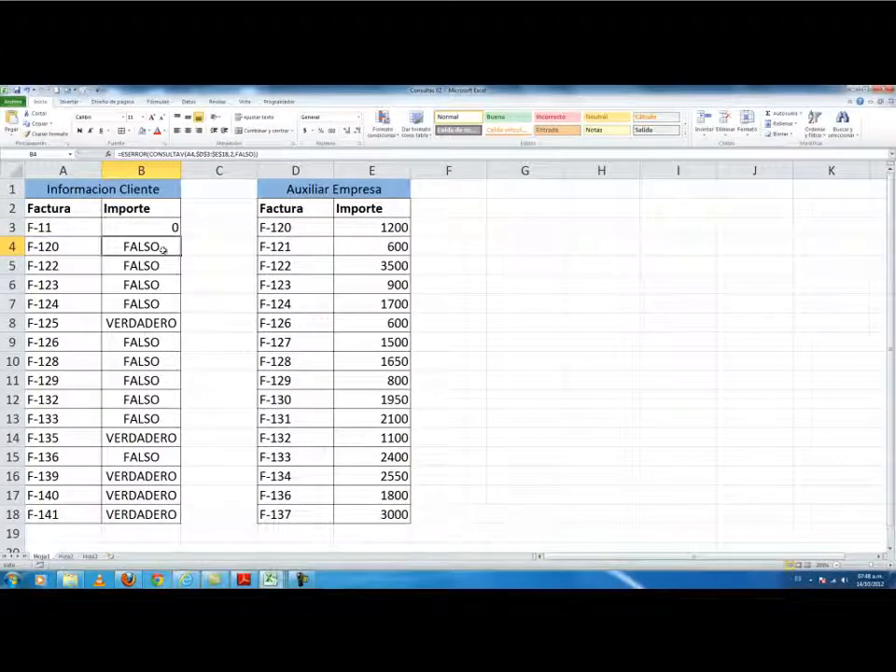
# Step: Copy the combined SI, ESERROR and CONSULTAV formula from B3 down to B18
pyautogui.click(164, 229)
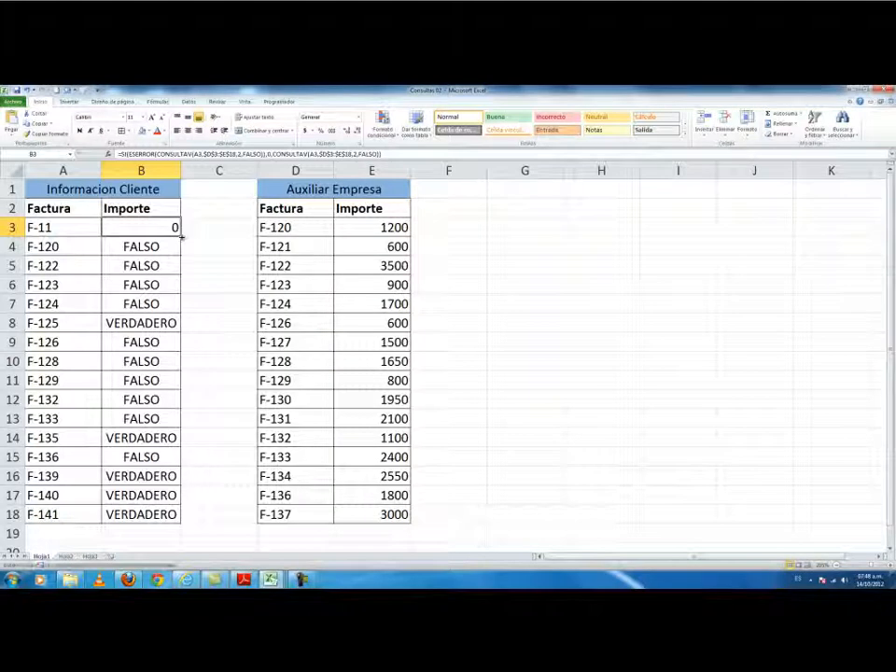
pyautogui.moveTo(182, 237); pyautogui.dragTo(182, 237)
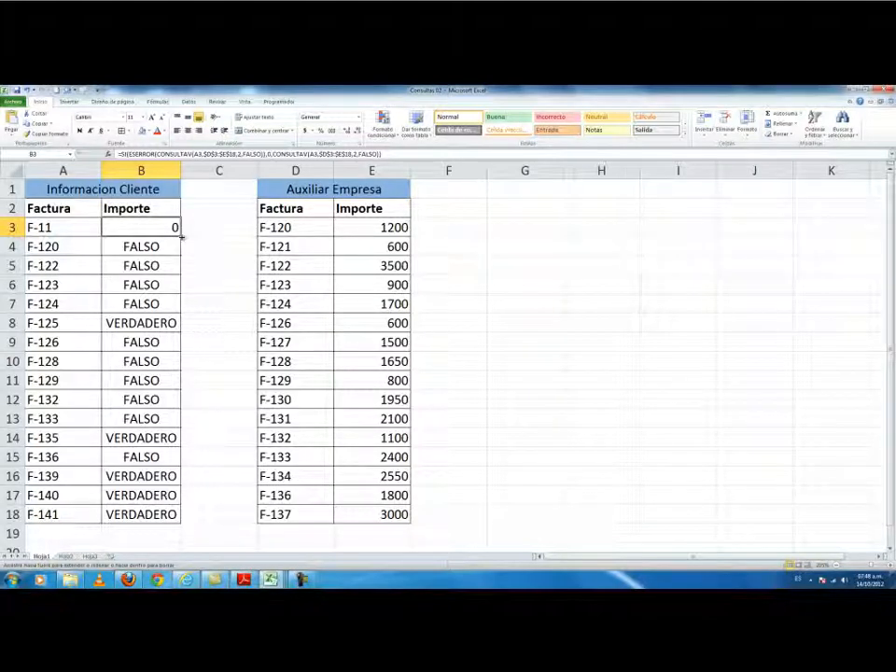
pyautogui.moveTo(182, 237); pyautogui.dragTo(168, 523)
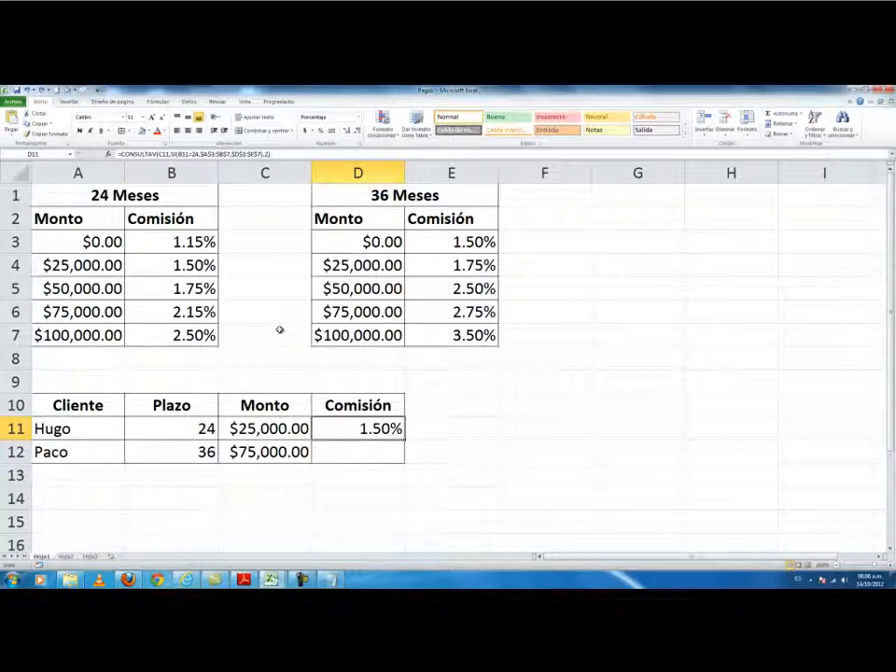
# Step: Clear the commission formula in D11 of the Pagos workbook and review the 24 Meses and 36 Meses rate tables
pyautogui.press('Delete')
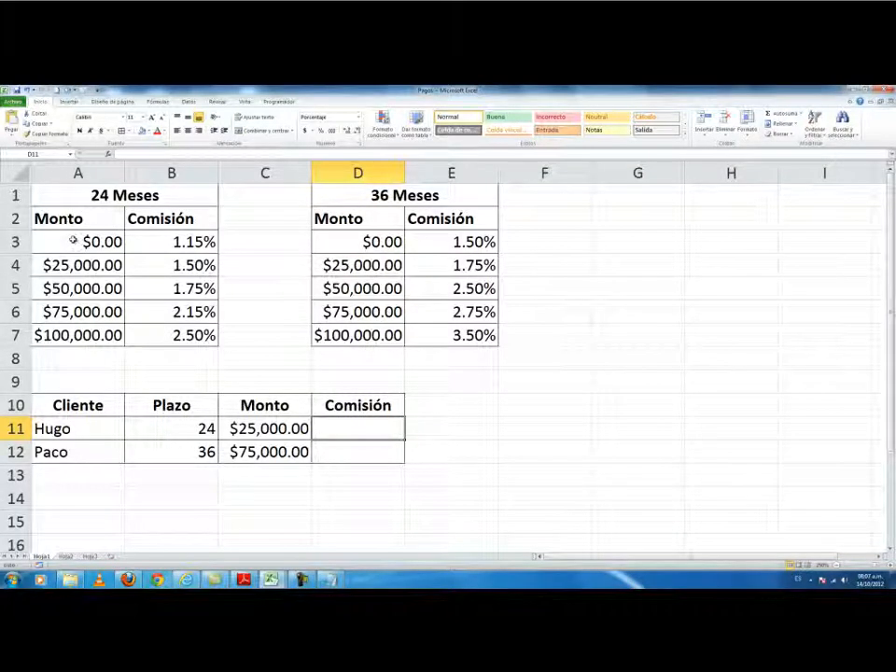
pyautogui.moveTo(73, 242); pyautogui.dragTo(150, 335)
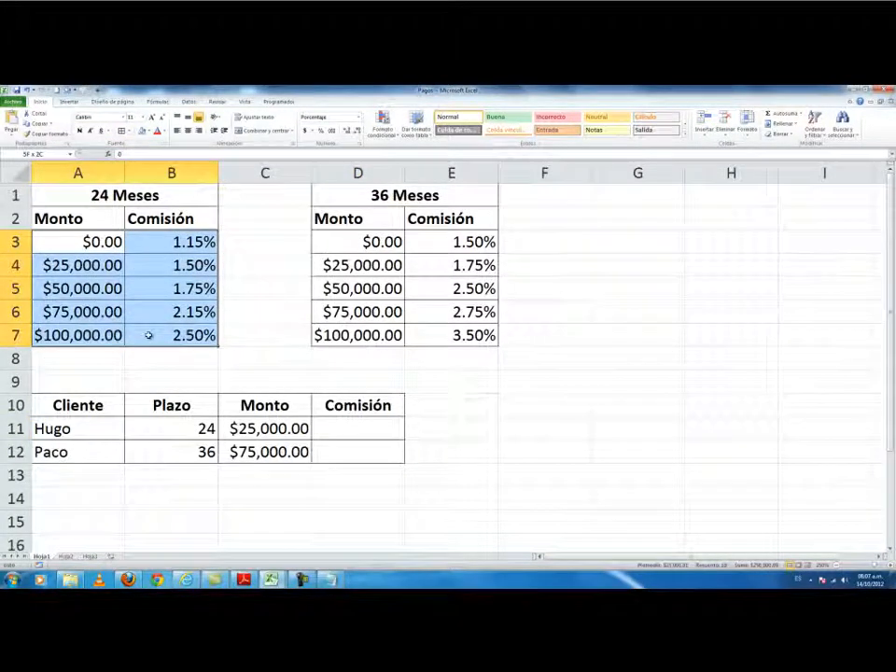
pyautogui.click(360, 241)
pyautogui.moveTo(360, 241); pyautogui.dragTo(457, 334)
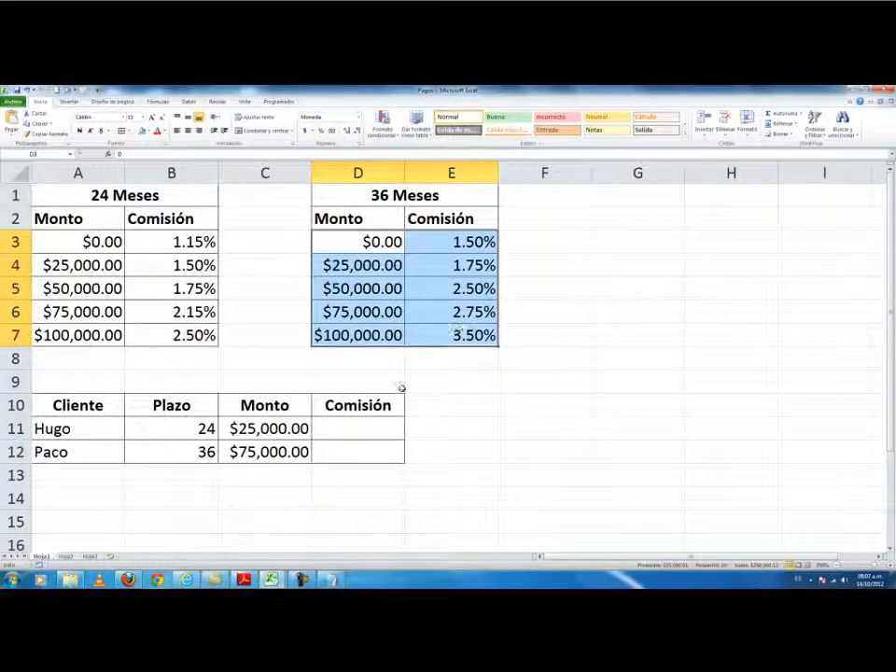
# Step: Start an SI formula in D11 that tests B11=24 and uses the absolute range $A$3:$B$7 as the value if true
pyautogui.click(372, 429)
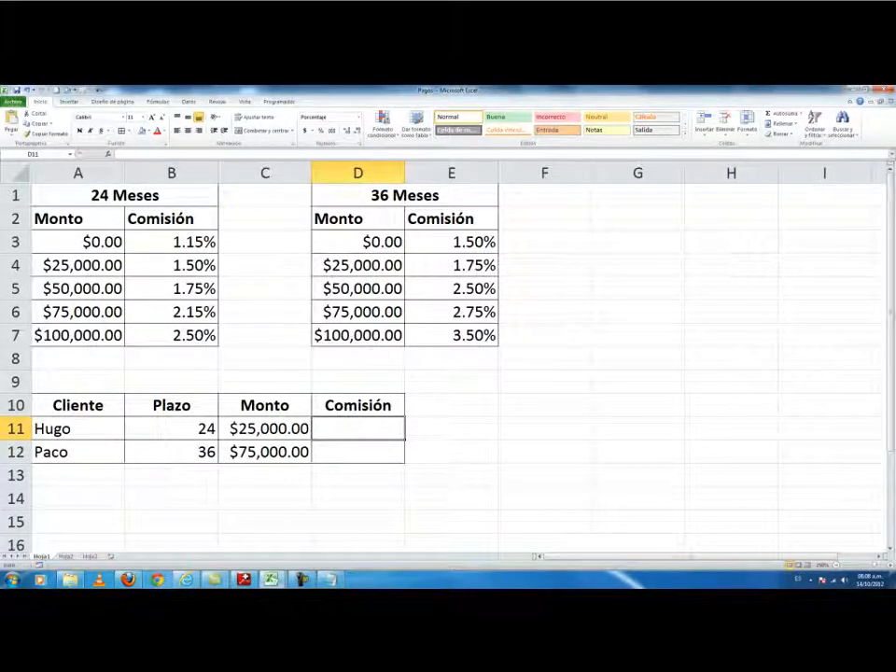
pyautogui.write('=SI')
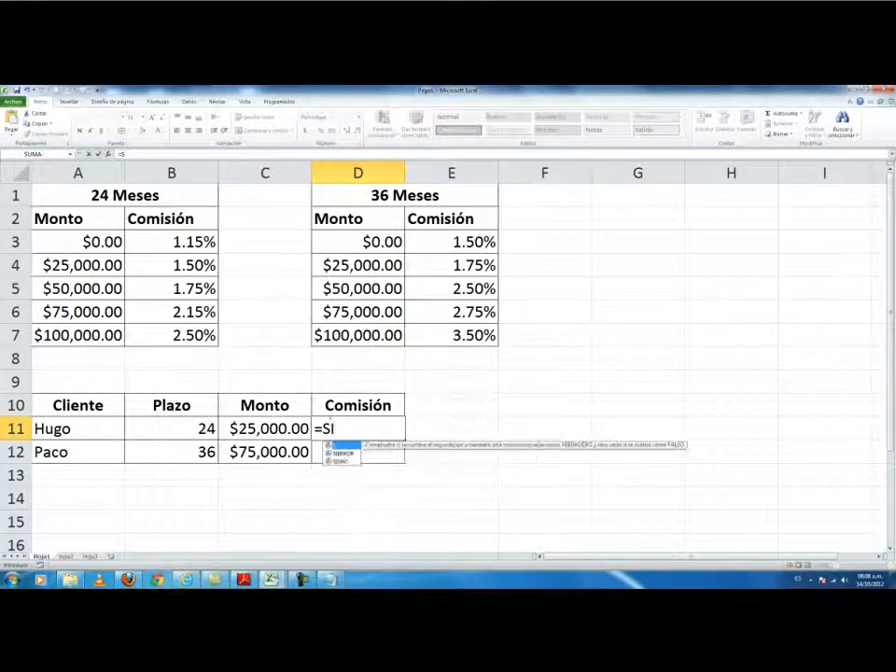
pyautogui.write('(')
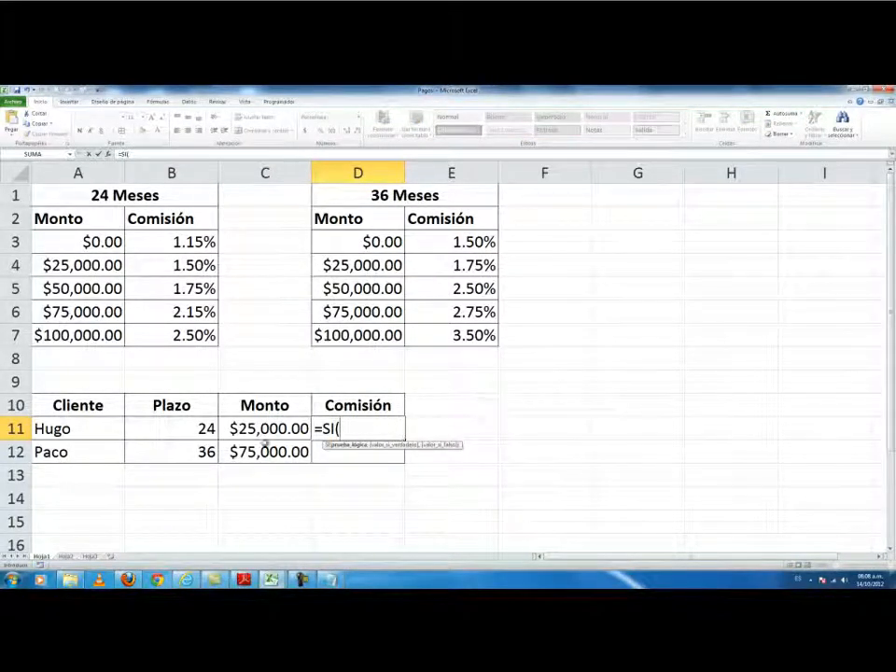
pyautogui.click(184, 430)
pyautogui.write('=24,')
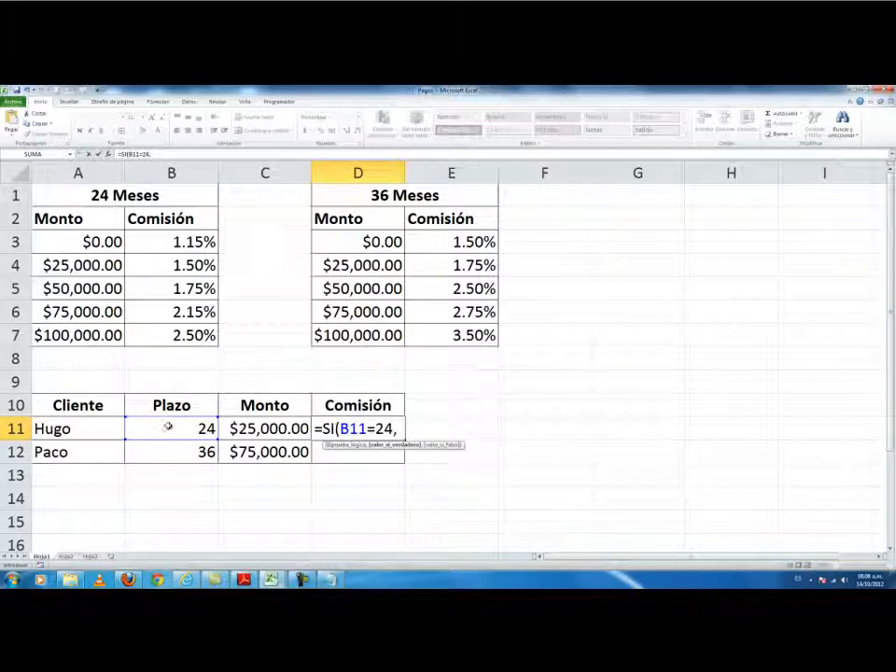
pyautogui.moveTo(87, 242); pyautogui.dragTo(149, 337)
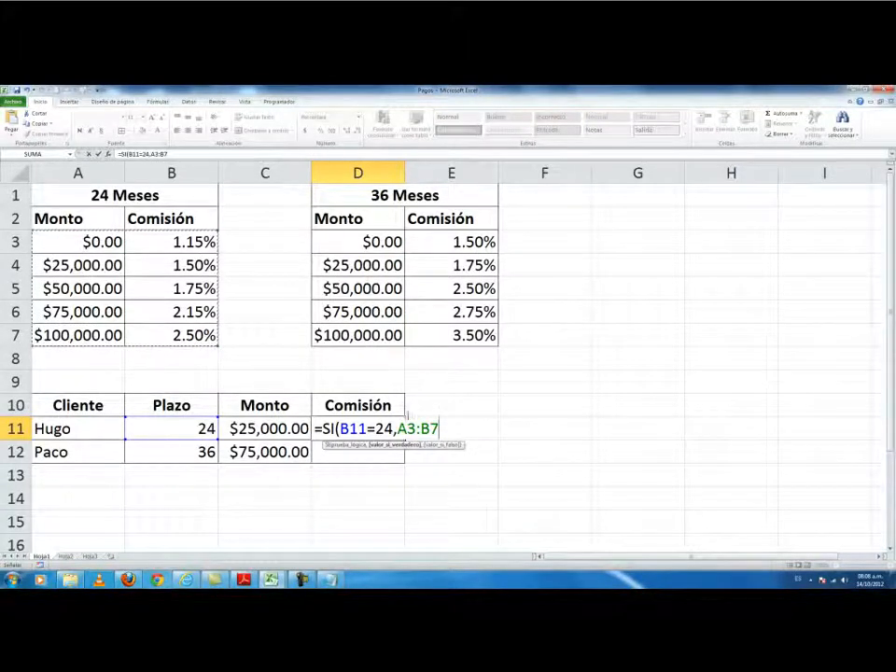
pyautogui.moveTo(396, 428); pyautogui.dragTo(439, 428)
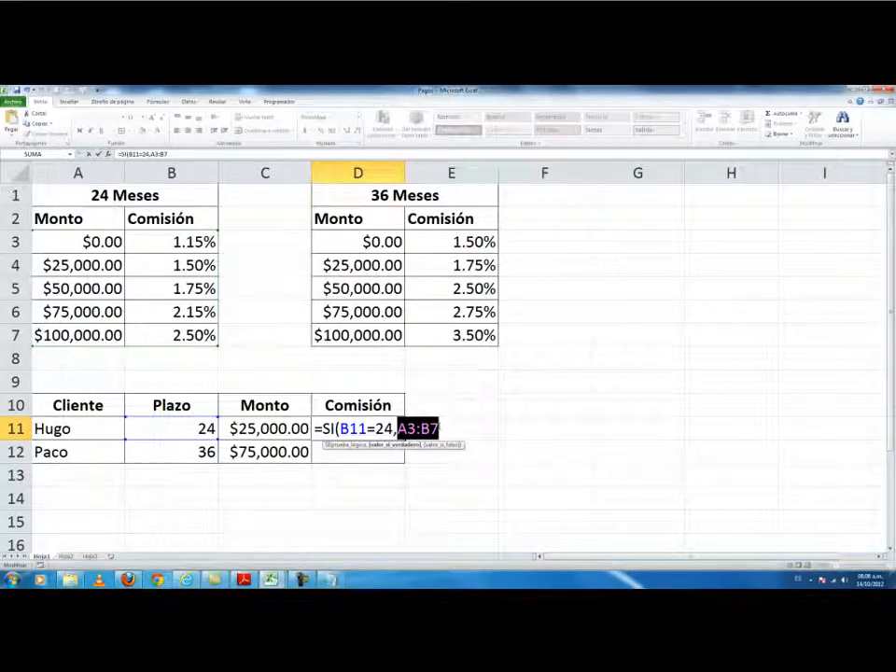
pyautogui.press('F4')
pyautogui.press('Right')
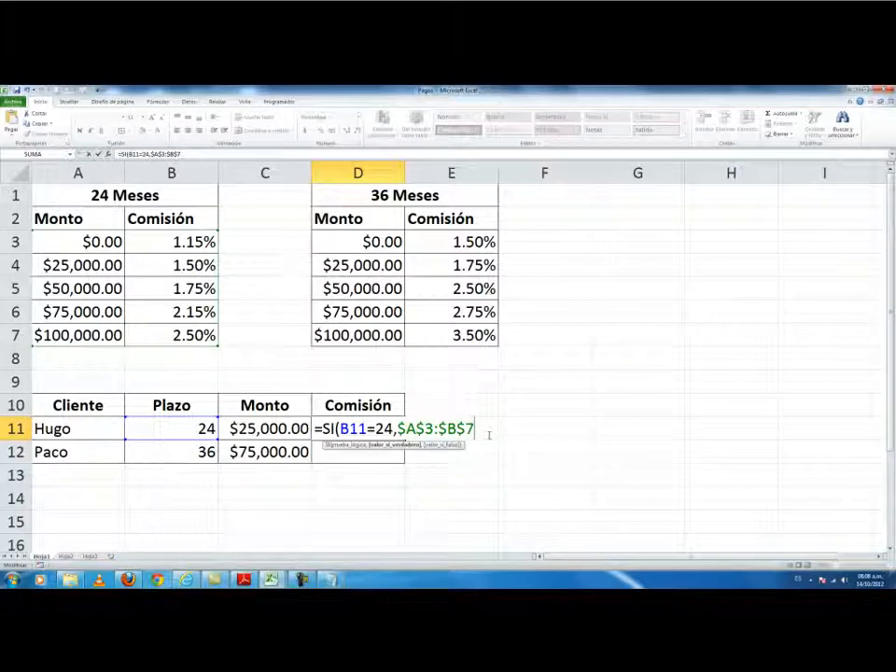
# Step: Add the absolute range $D$3:$E$7 as the SI function's value if false in D11 and close its parenthesis
pyautogui.write(',')
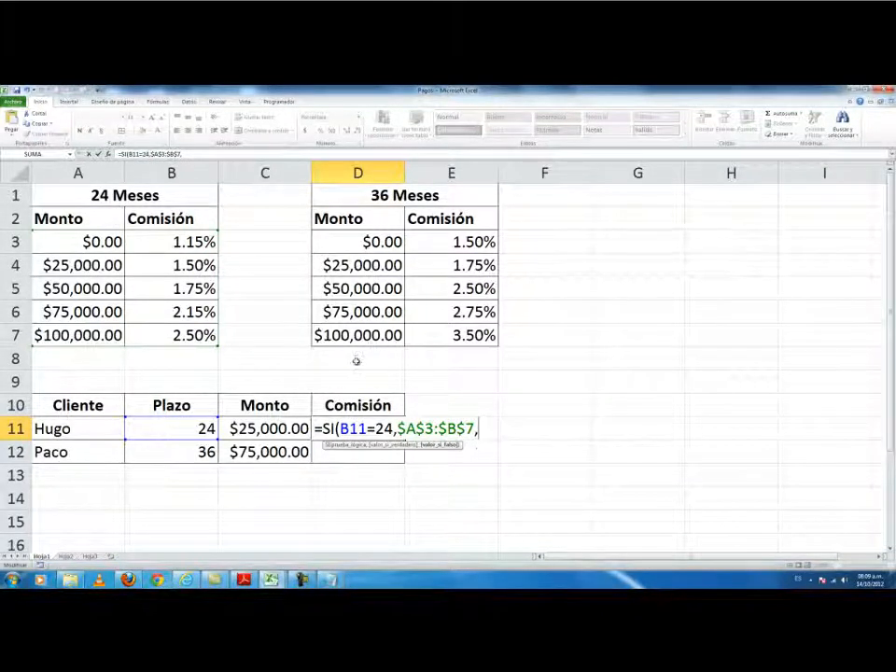
pyautogui.click(366, 243)
pyautogui.moveTo(376, 250); pyautogui.dragTo(487, 338)
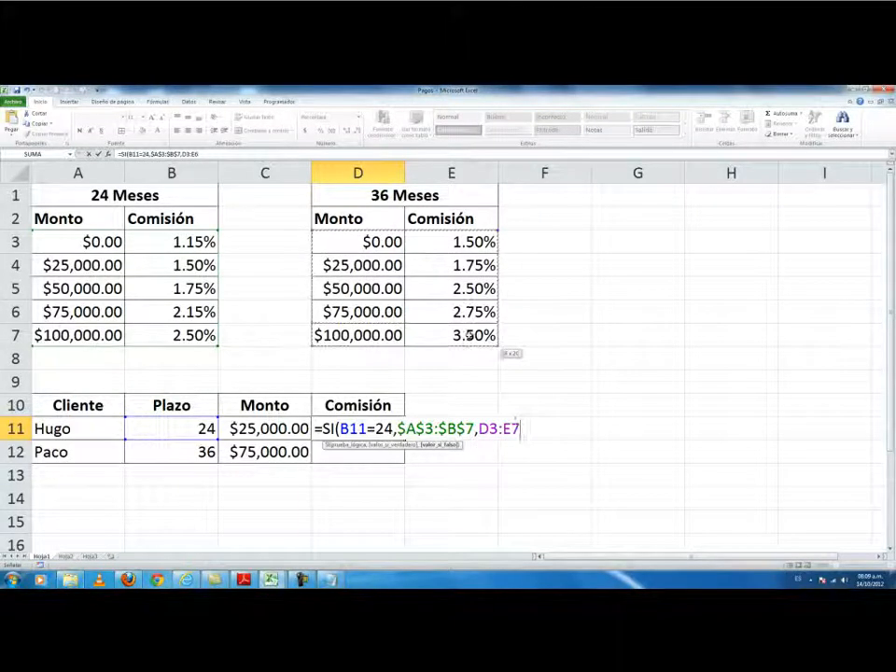
pyautogui.moveTo(478, 429); pyautogui.dragTo(520, 428)
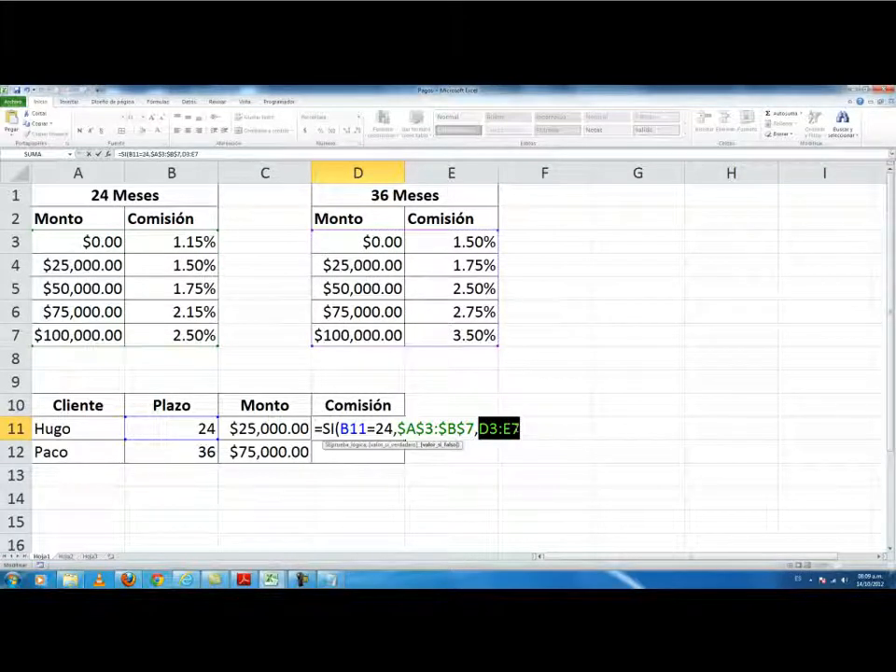
pyautogui.press('F4')
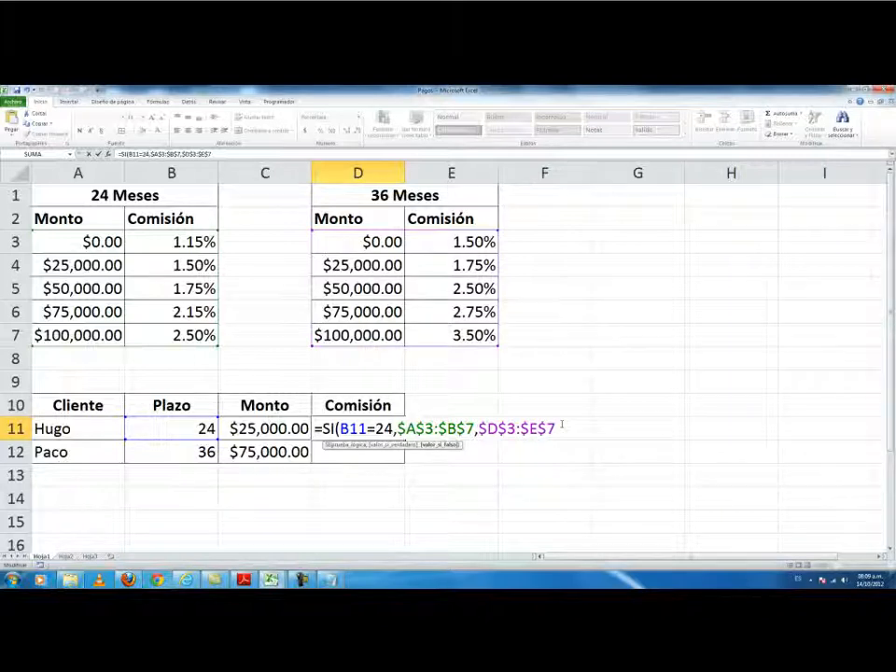
pyautogui.write(')')
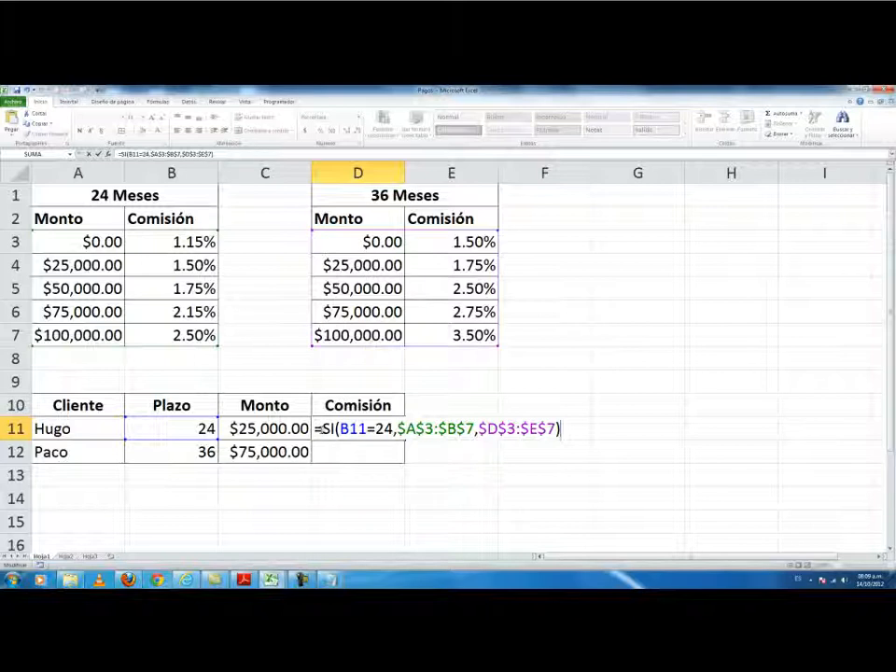
# Step: Wrap the SI function in D11 in CONSULTAV, with C11 as lookup value, SI as table range and column index 2
pyautogui.write('CON')
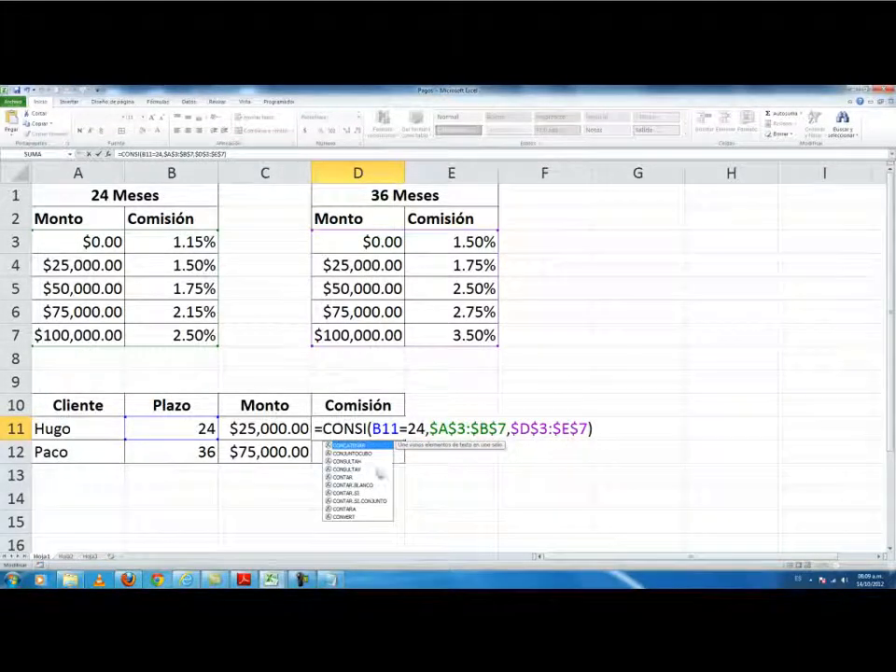
pyautogui.doubleClick(372, 470)
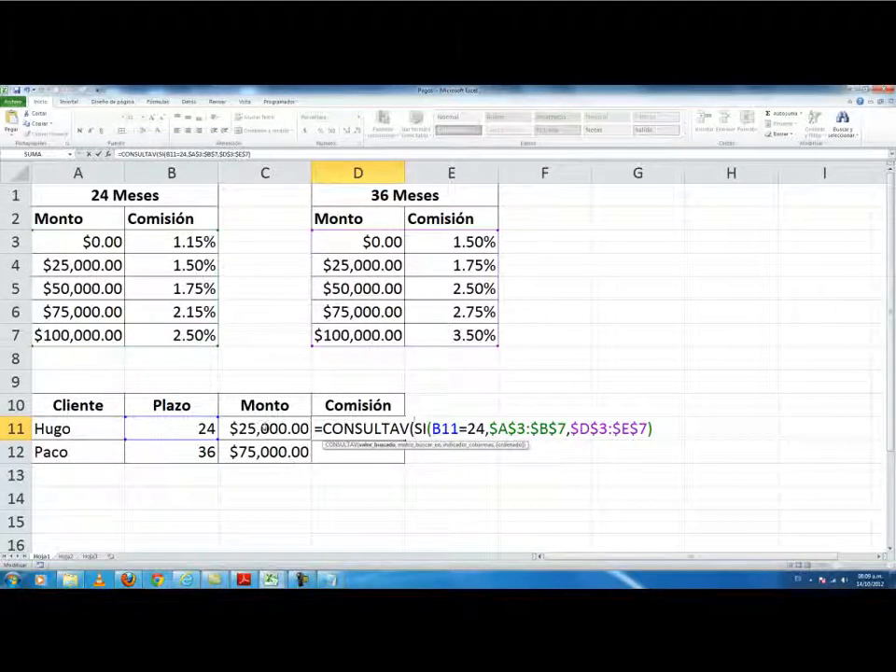
pyautogui.click(266, 429)
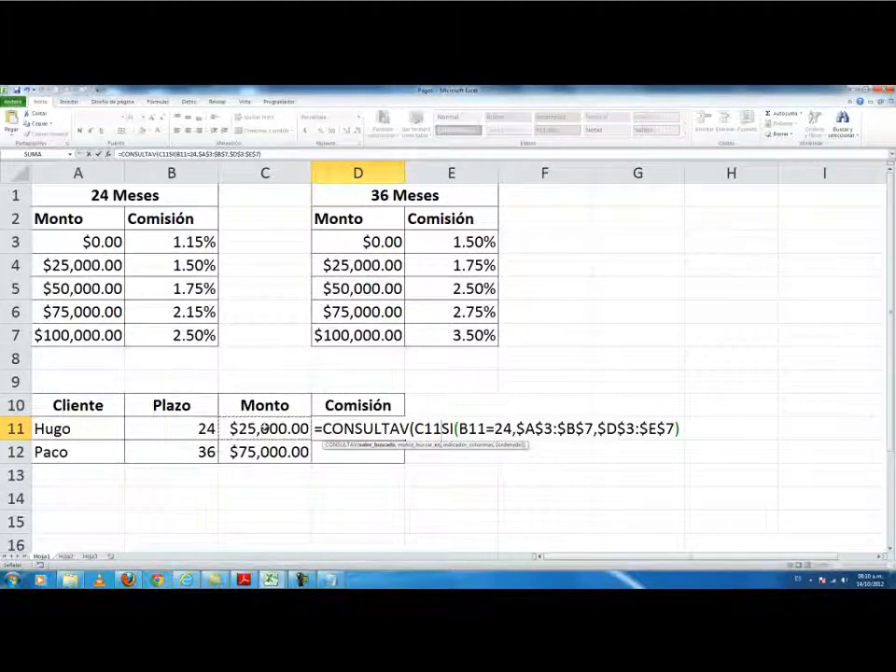
pyautogui.write(',')
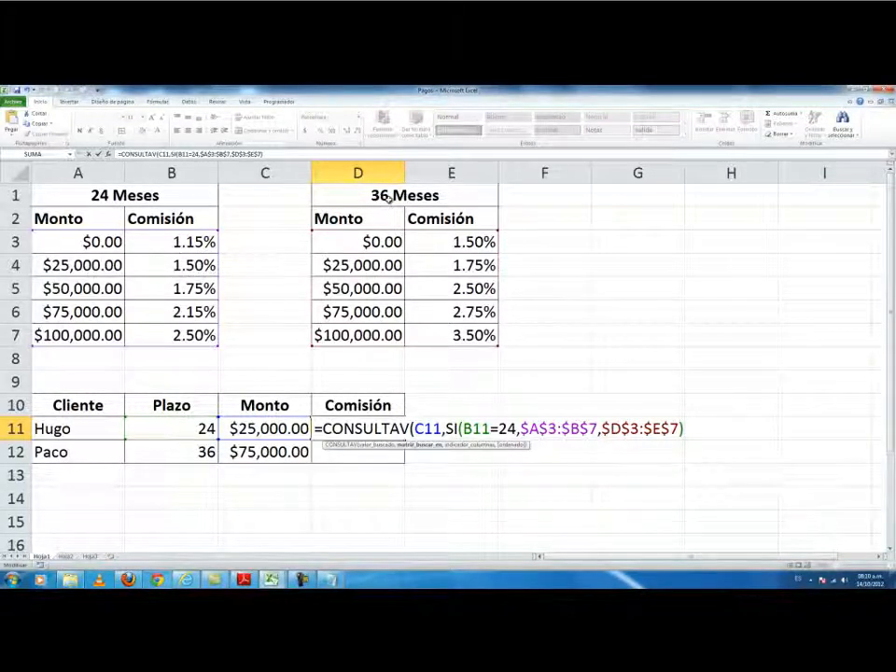
pyautogui.write(',2)')
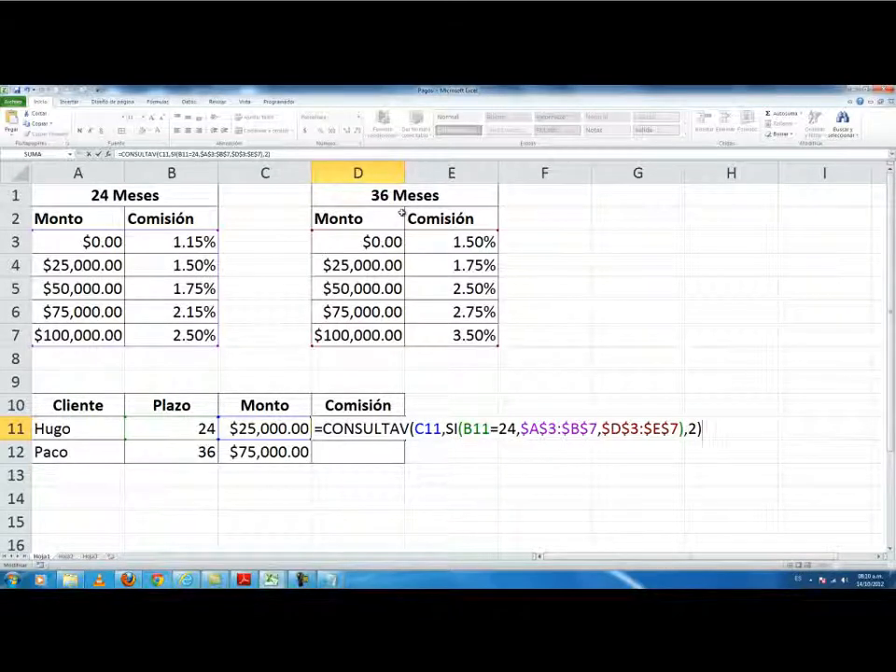
pyautogui.press('Return')
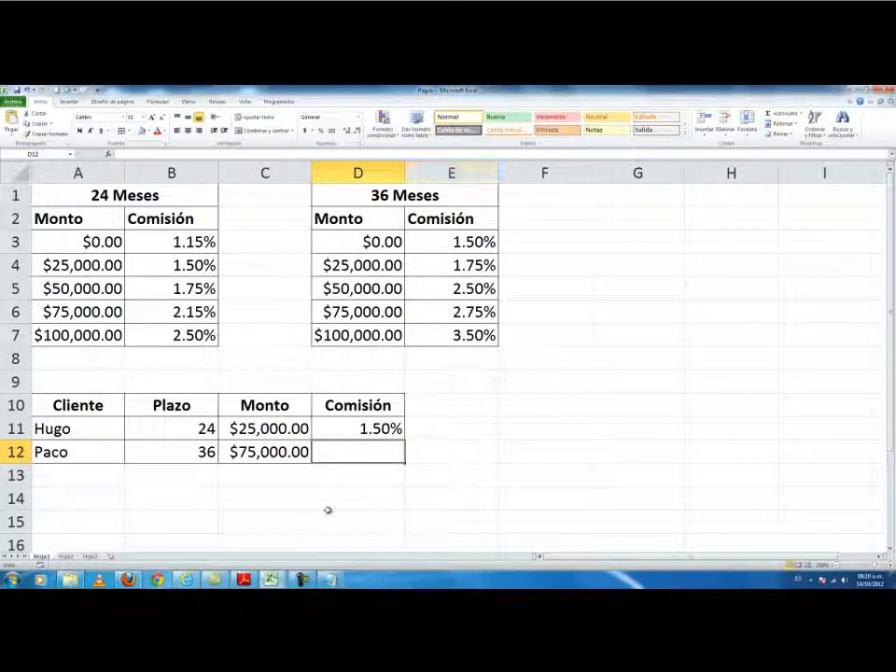
# Step: Review the D11 formula's two table ranges and its nested SI condition
pyautogui.click(338, 429)
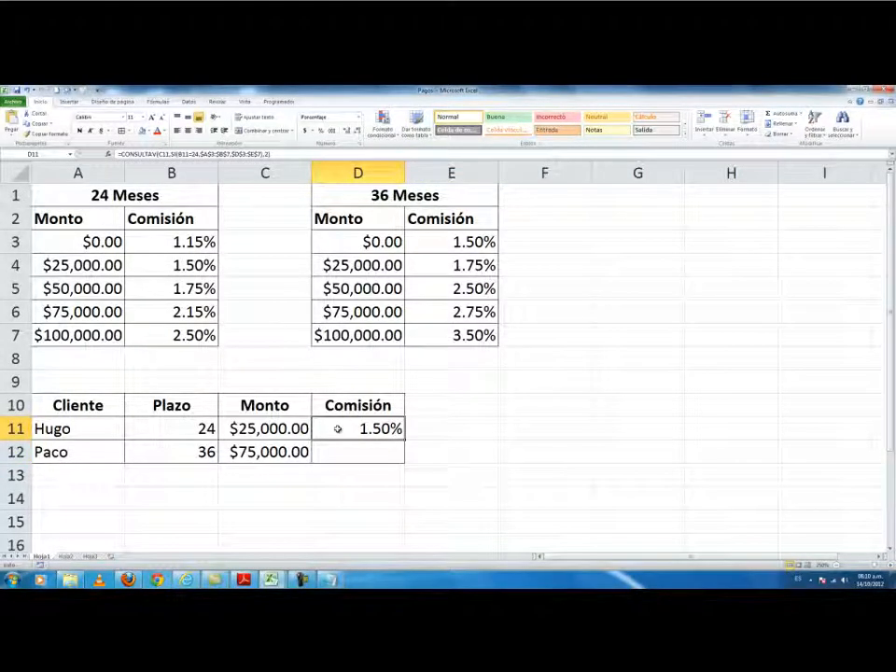
pyautogui.doubleClick(338, 428)
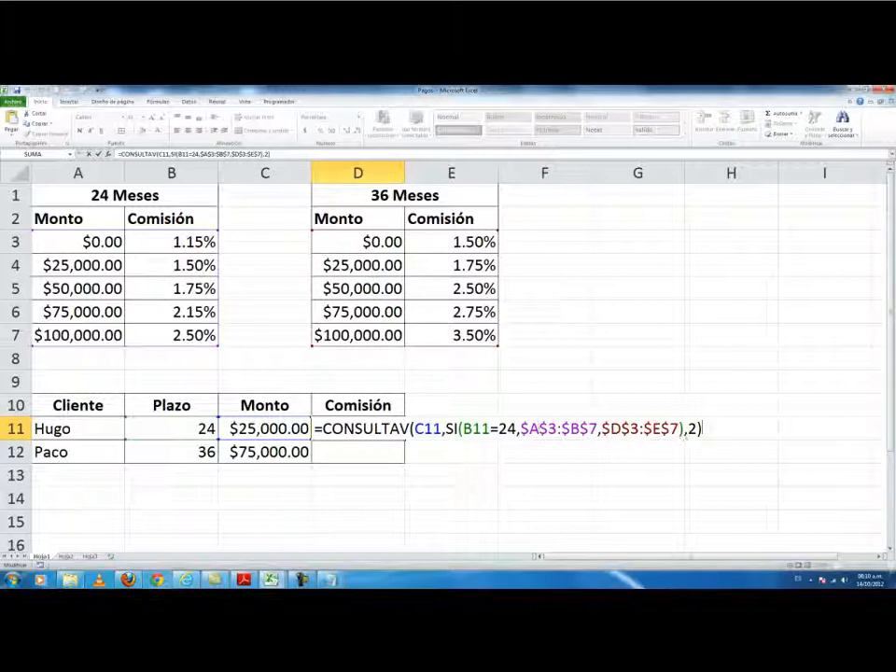
pyautogui.moveTo(520, 429); pyautogui.dragTo(680, 429)
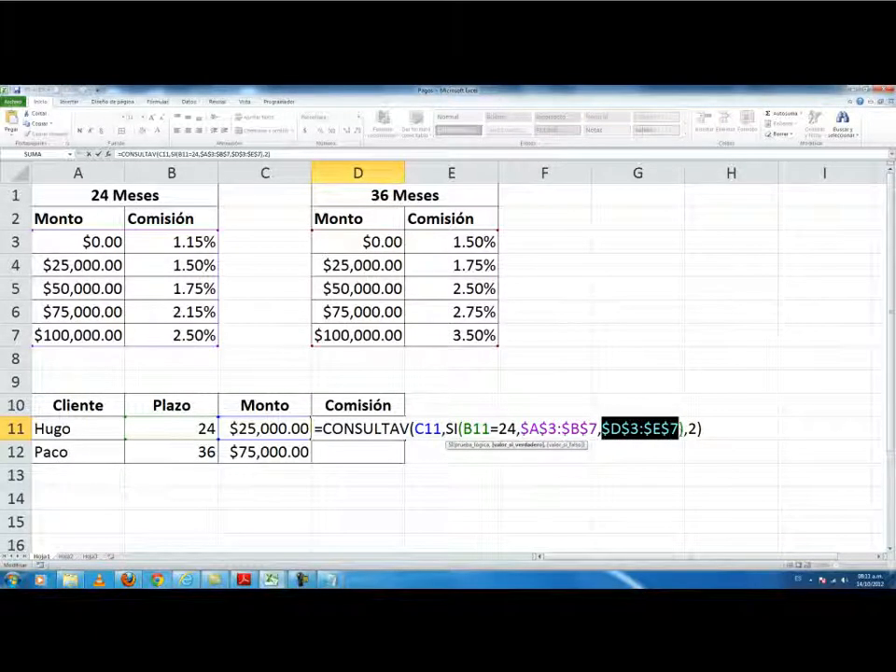
pyautogui.moveTo(446, 429); pyautogui.dragTo(507, 429)
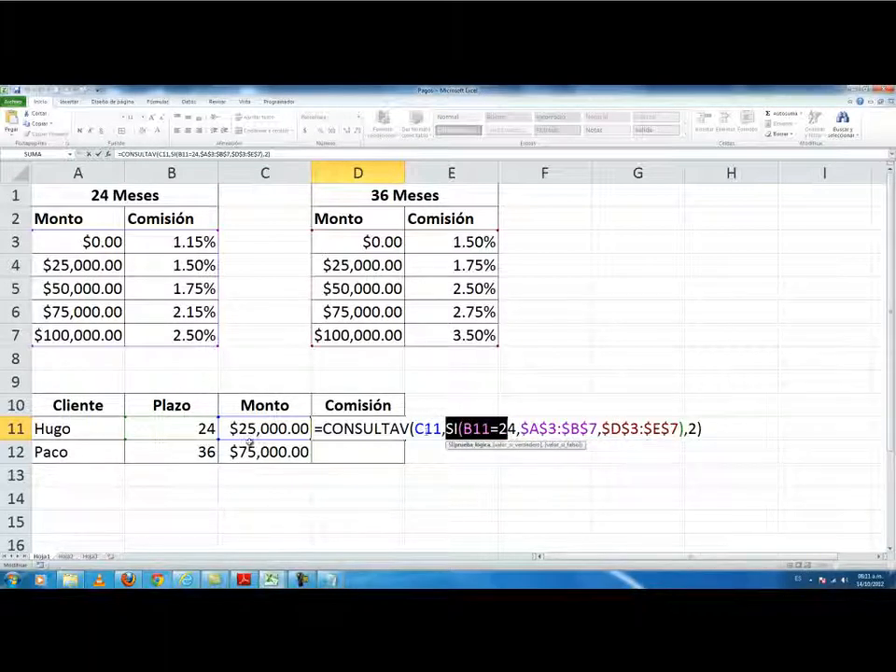
pyautogui.press('Return')
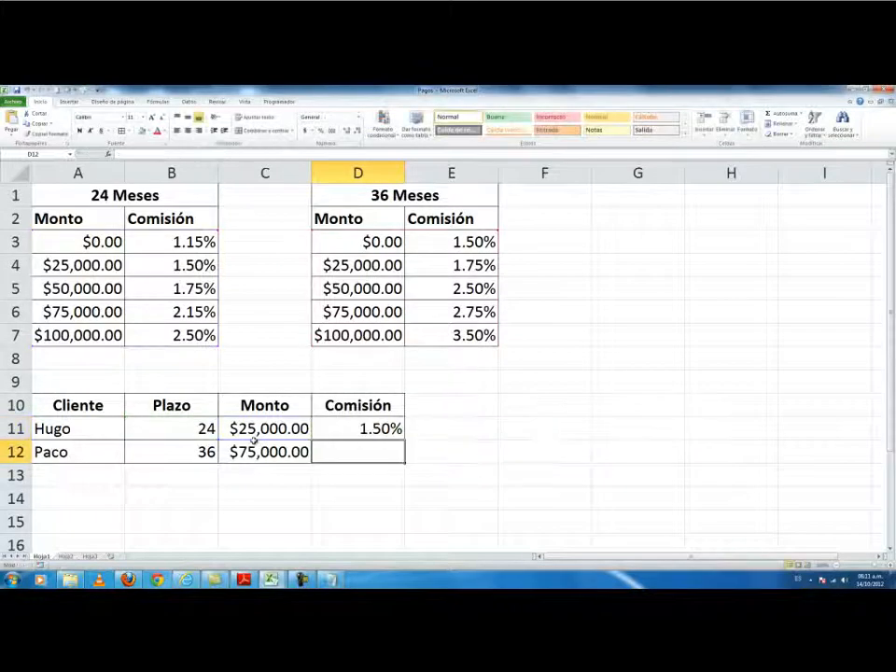
# Step: Copy the commission formula from D11 down to D12 and check the references in the copied formula
pyautogui.click(370, 426)
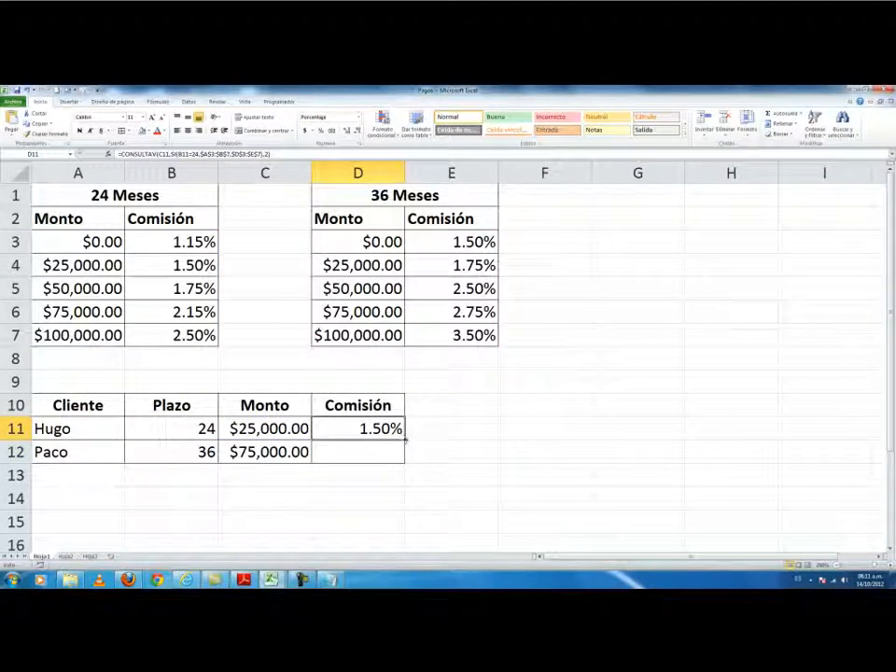
pyautogui.moveTo(406, 439); pyautogui.dragTo(407, 461)
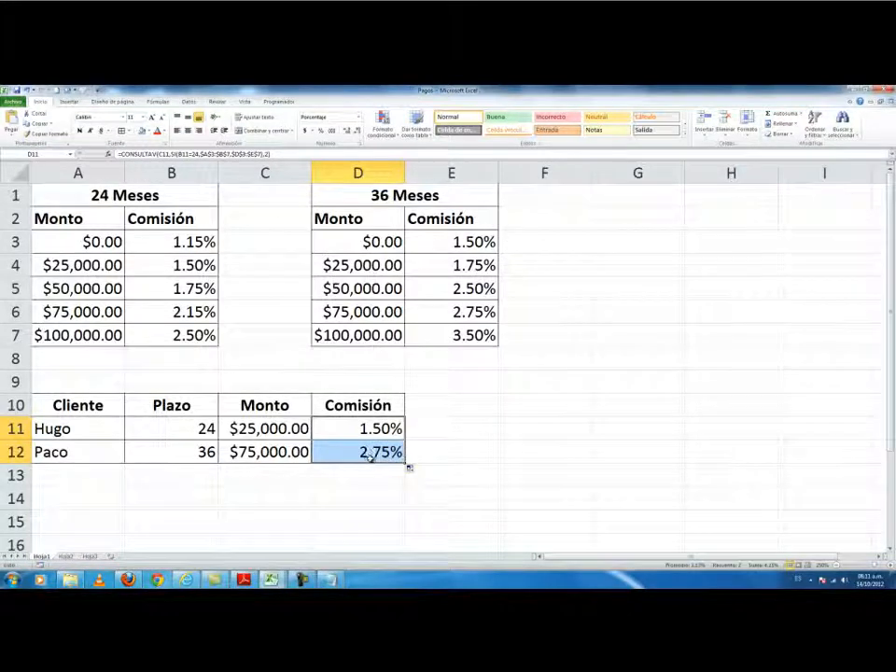
pyautogui.click(369, 456)
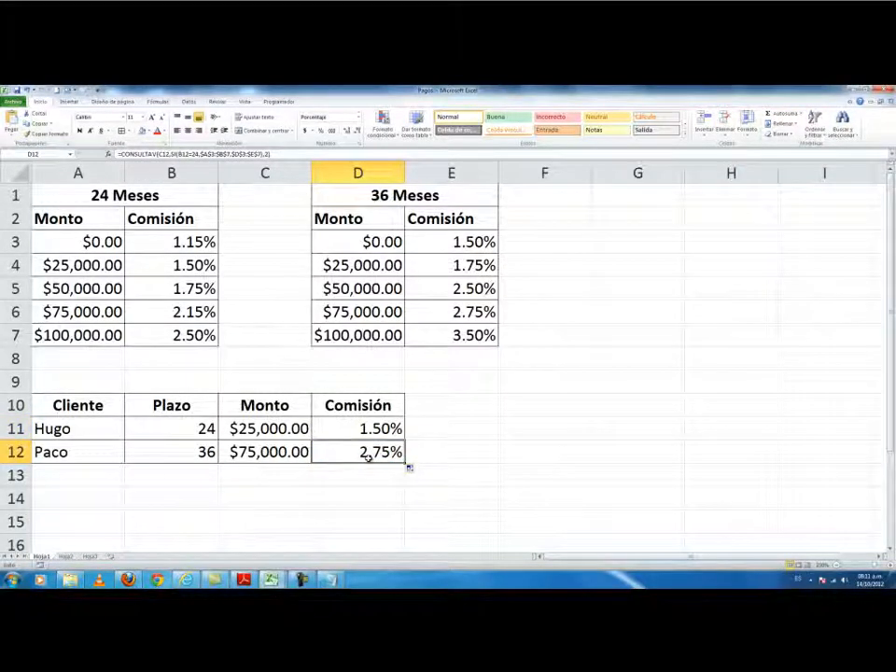
pyautogui.press('F2')
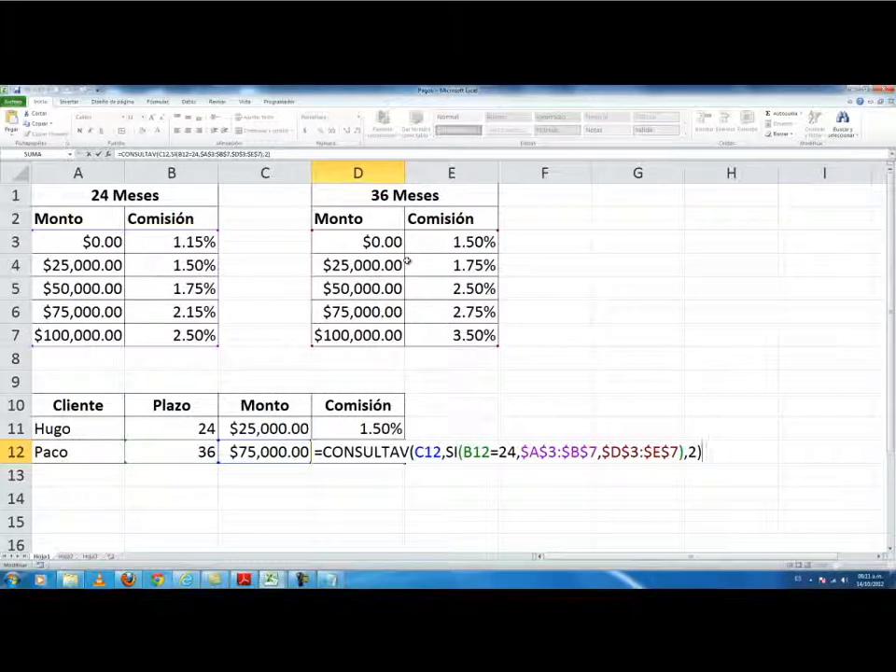
pyautogui.press('Return')
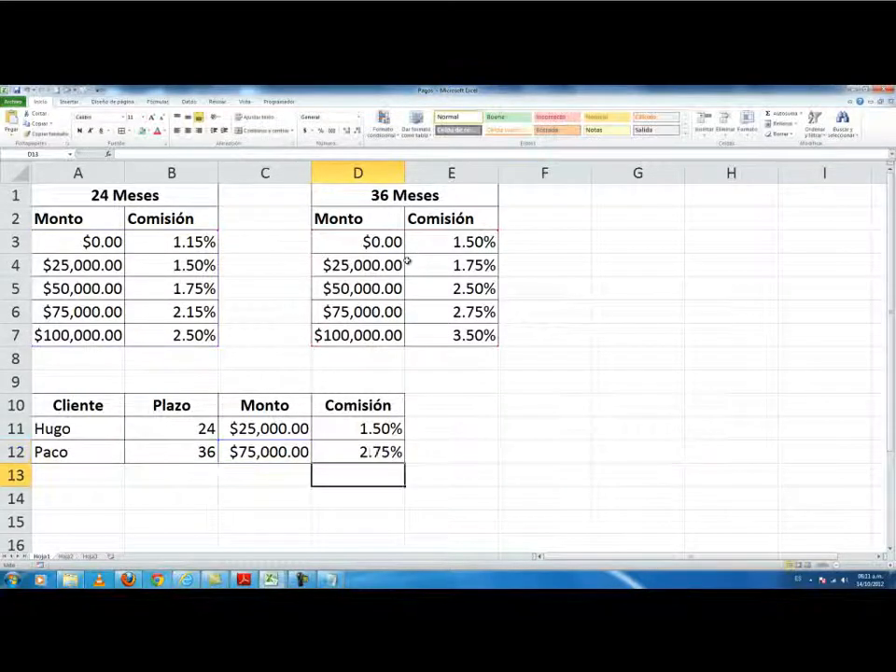
pyautogui.click(364, 452)
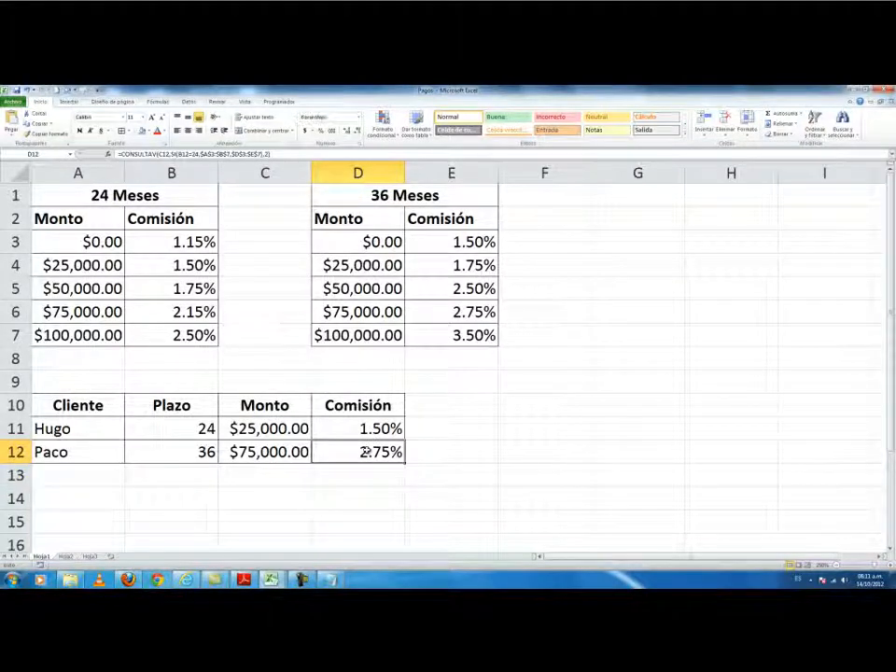
pyautogui.doubleClick(364, 452)
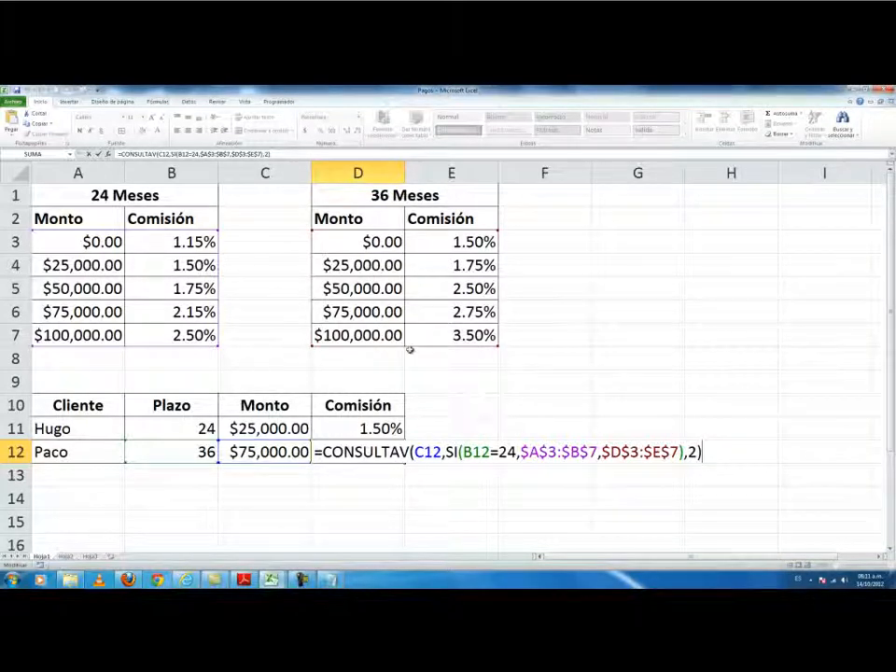
pyautogui.press('Return')
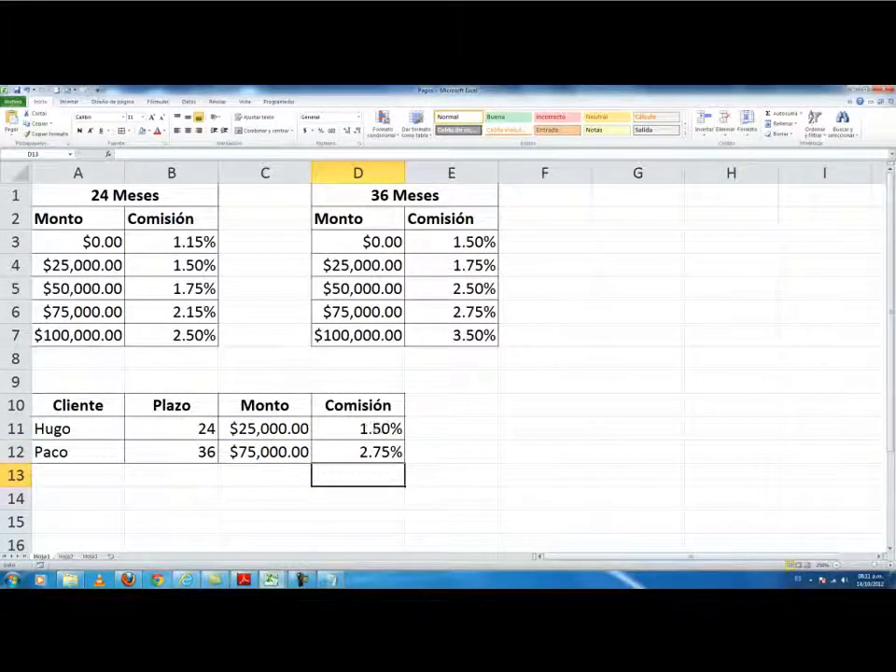
# Step: Switch D11:D12 to the General number format and back to Porcentaje
pyautogui.click(380, 452)
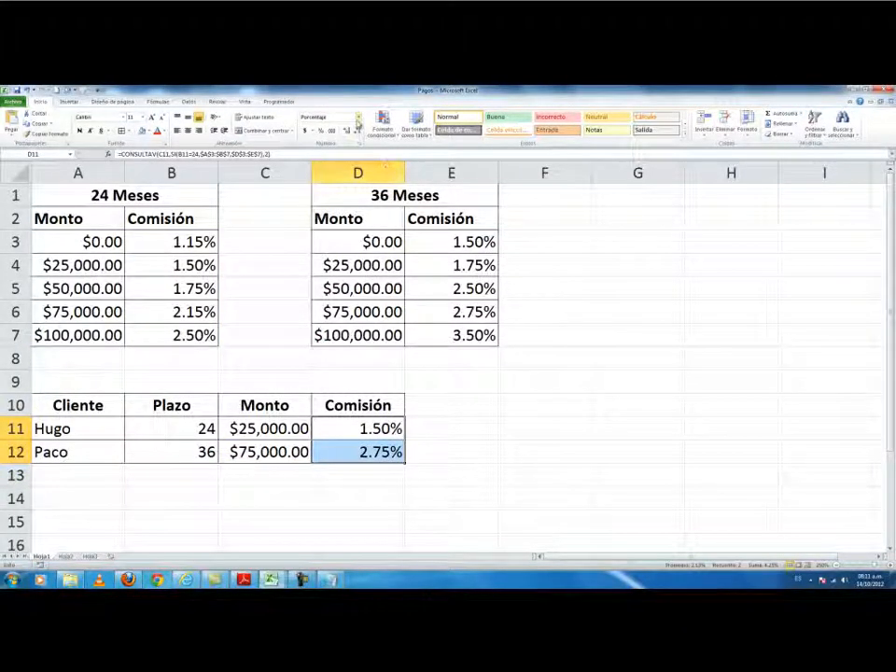
pyautogui.click(357, 119)
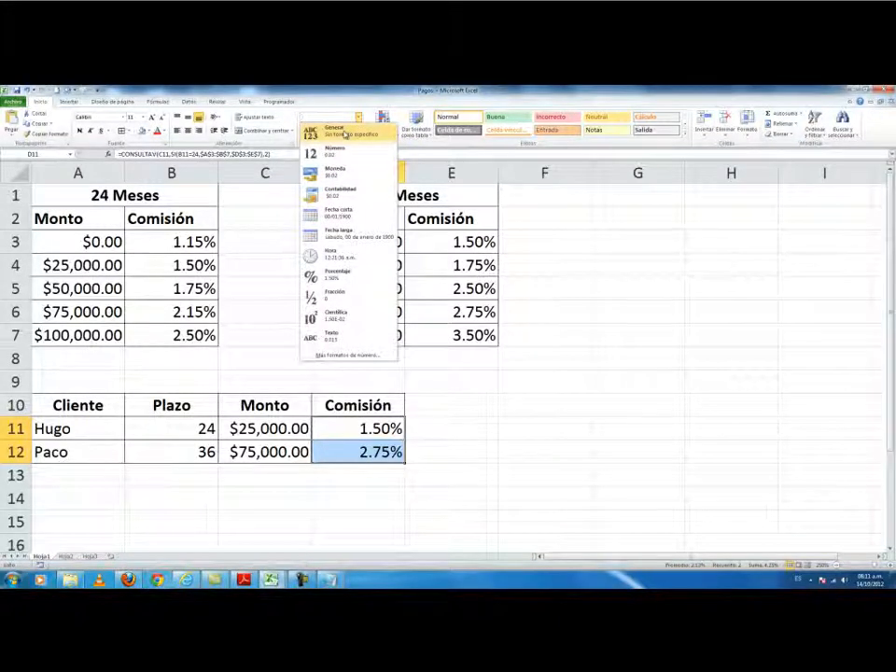
pyautogui.click(345, 136)
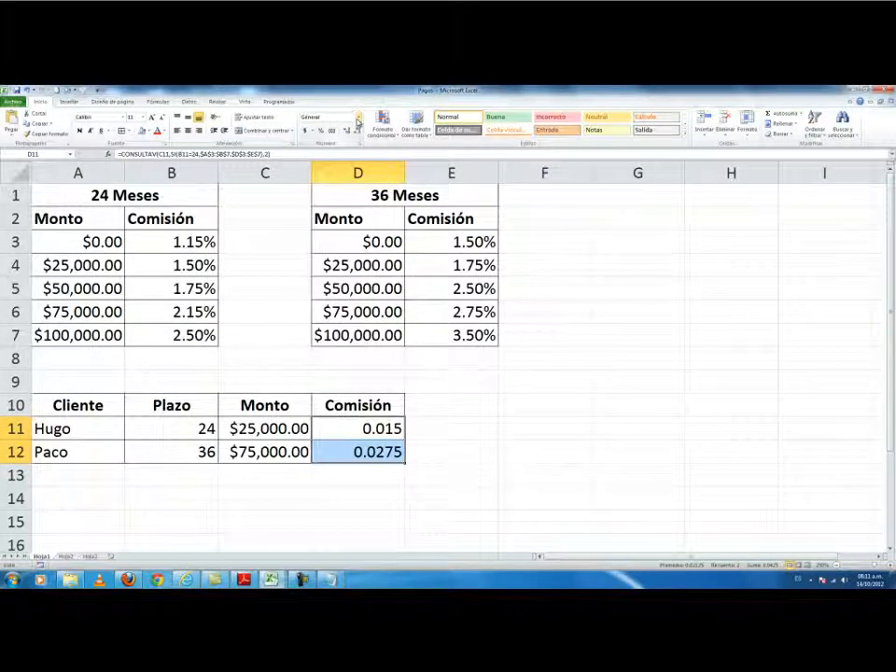
pyautogui.click(358, 119)
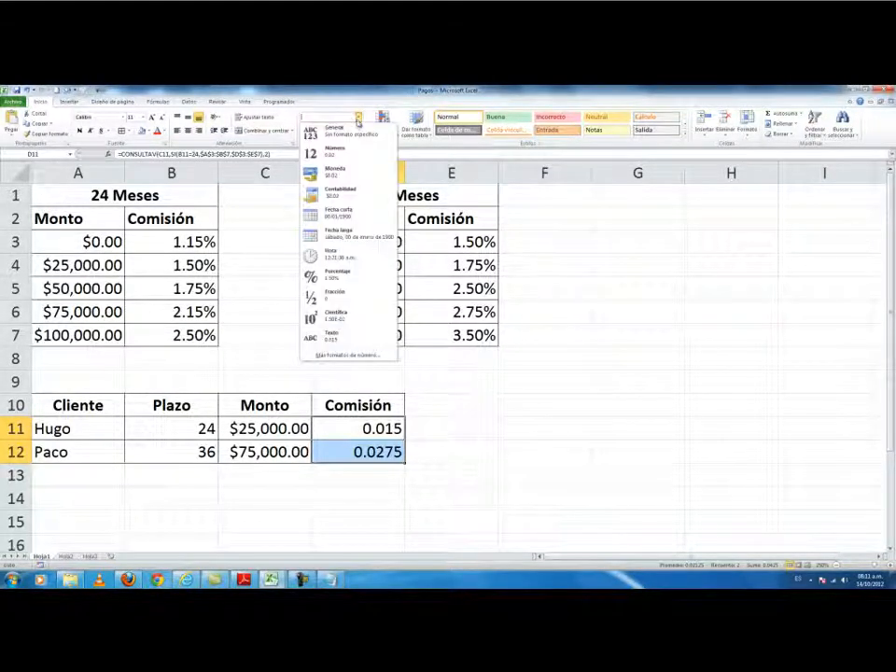
pyautogui.click(344, 276)
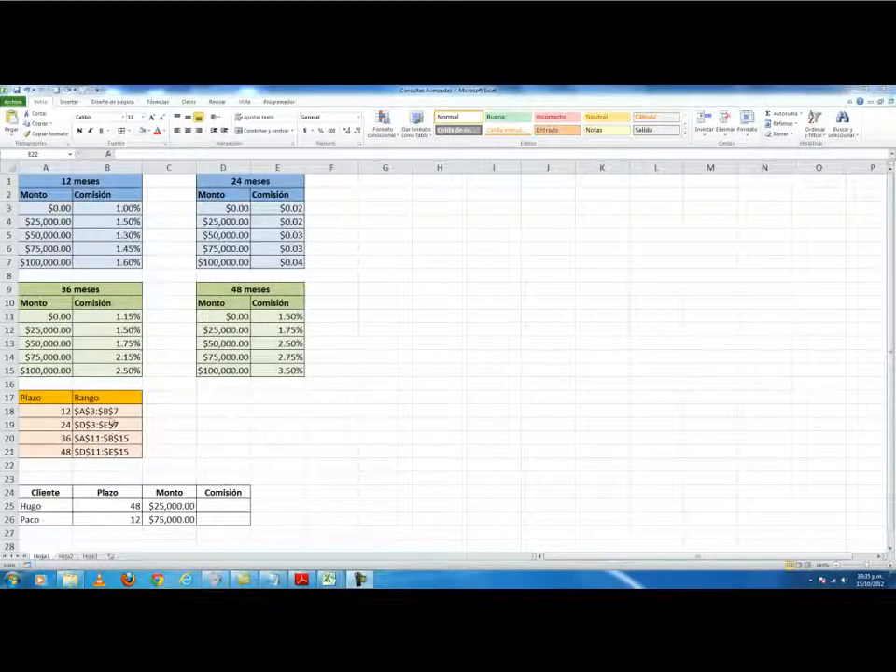
# Step: Enter =CONSULTAV(C25, INDIRECTO(CONSULTAV(B25, $A$18:$B$21, 2)),2) in D25 of the Consultas Avanzadas workbook
pyautogui.click(411, 497)
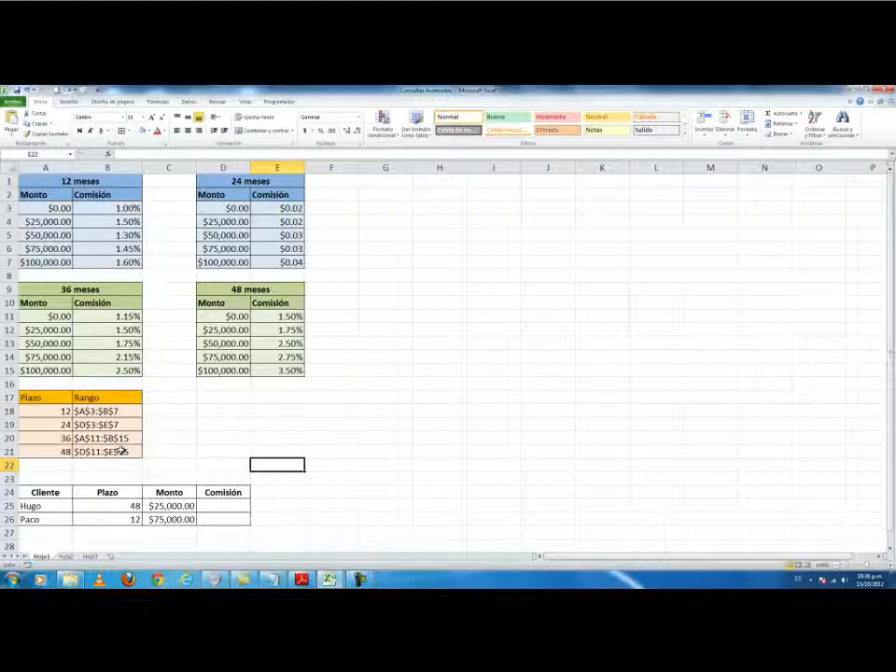
pyautogui.click(232, 506)
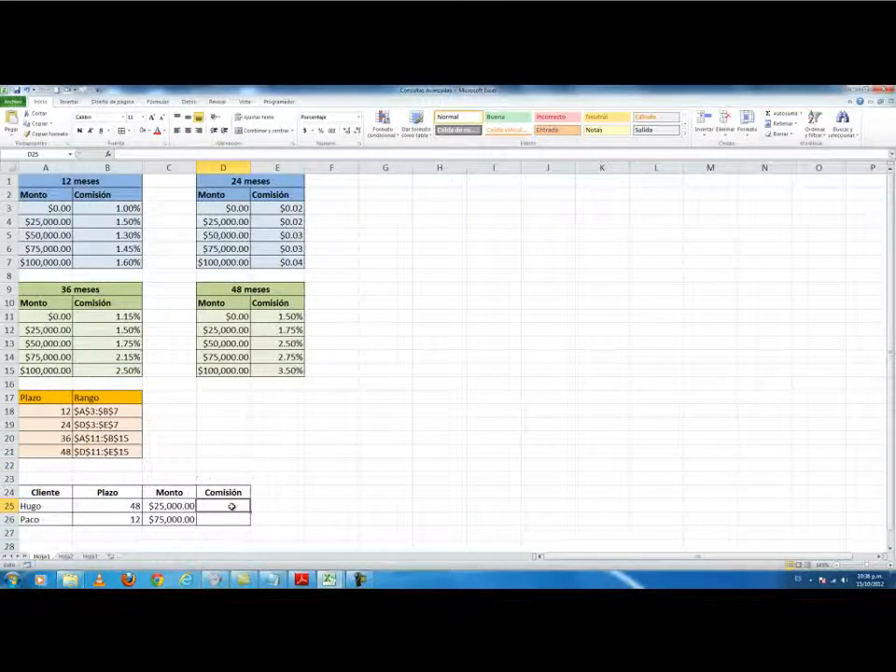
pyautogui.press('ctrl')
pyautogui.write('=CONSULTAV(C25, INDIRECTO(CONSULTAV(B25, $A$18:$B$21, 2)),2)')
pyautogui.doubleClick(232, 506)
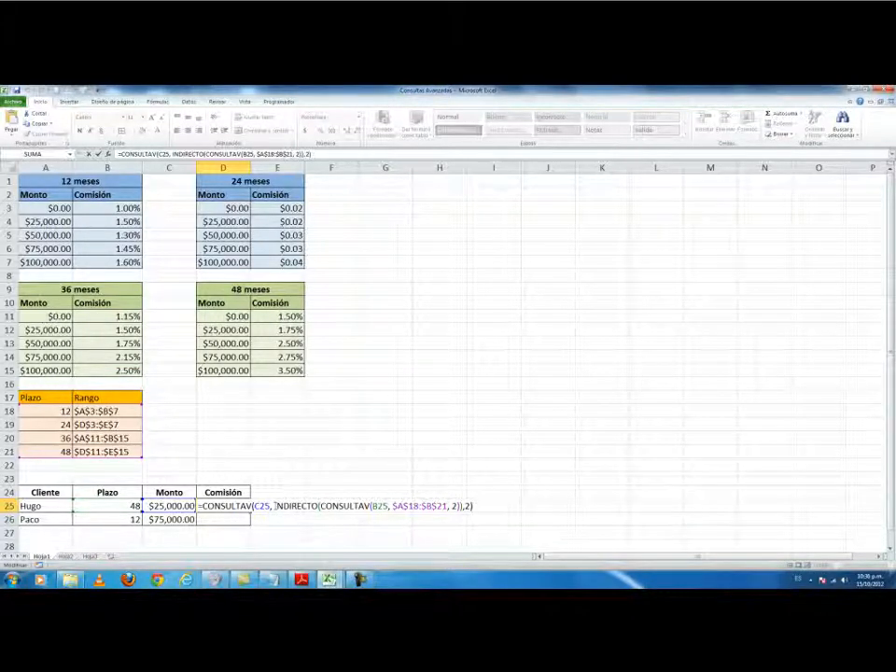
# Step: Examine the INDIRECTO argument and its nested CONSULTAV in the D25 formula
pyautogui.moveTo(274, 505); pyautogui.dragTo(464, 505)
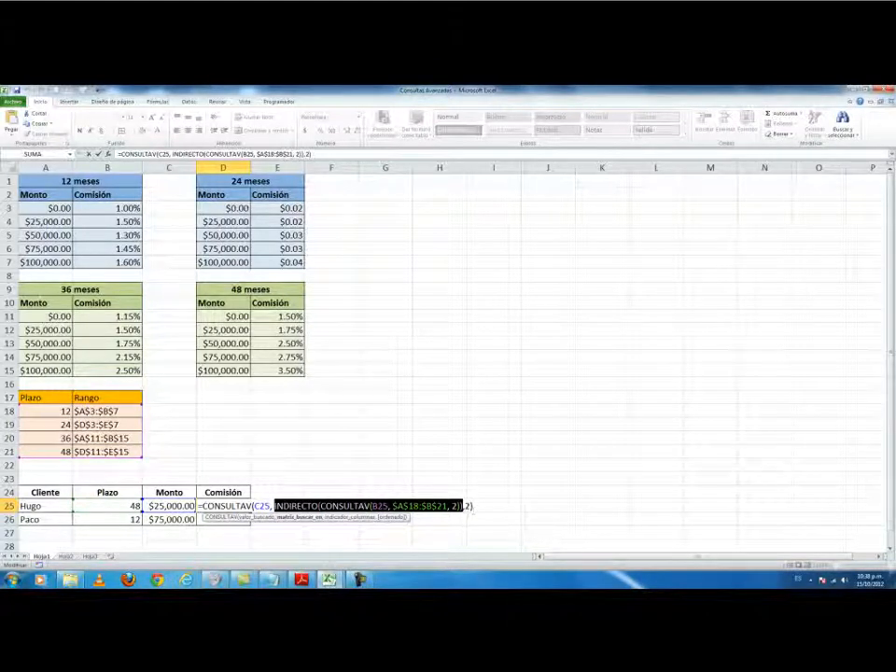
pyautogui.press('ctrl')
pyautogui.press('Return')
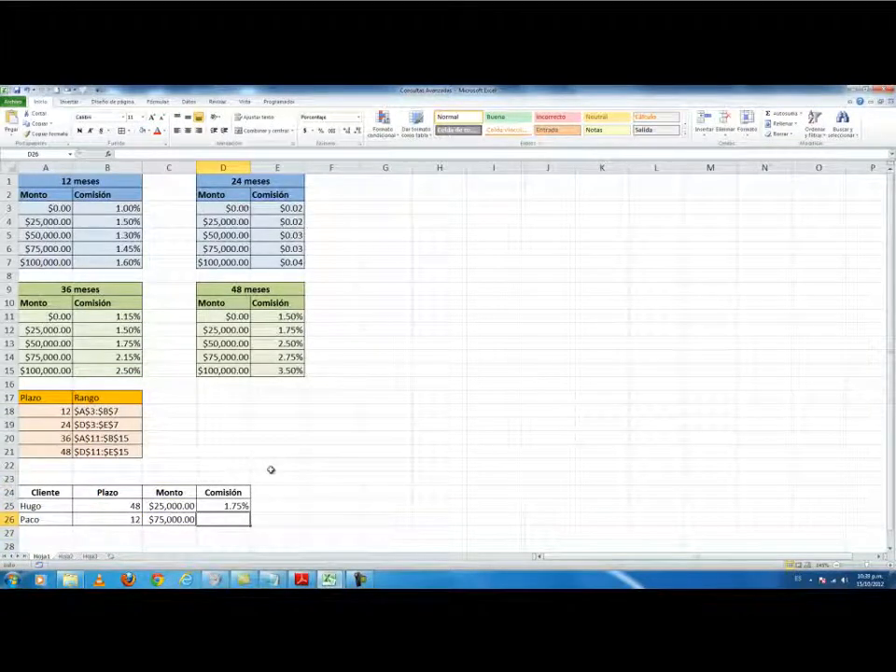
pyautogui.click(227, 505)
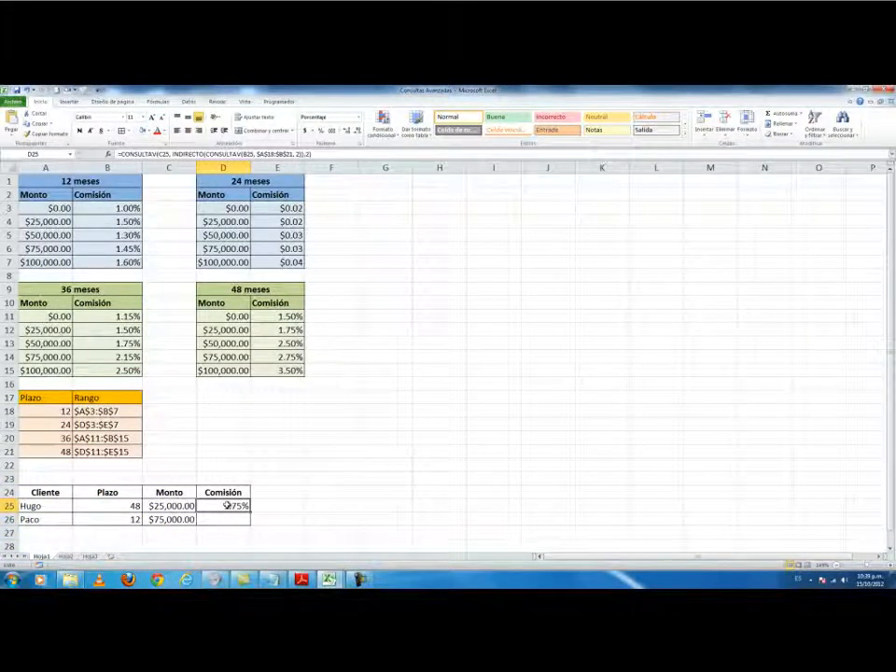
pyautogui.doubleClick(231, 505)
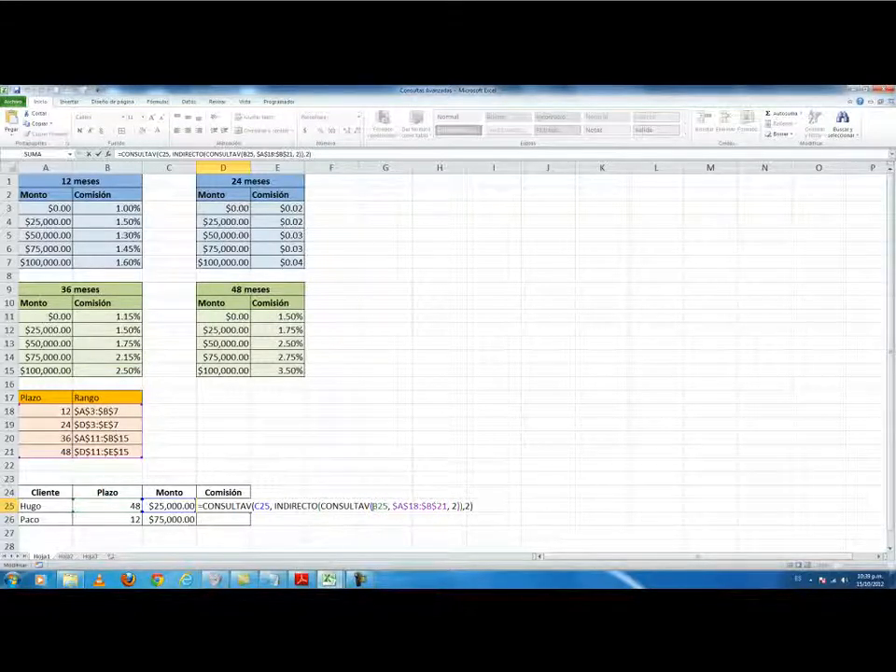
pyautogui.press('Return')
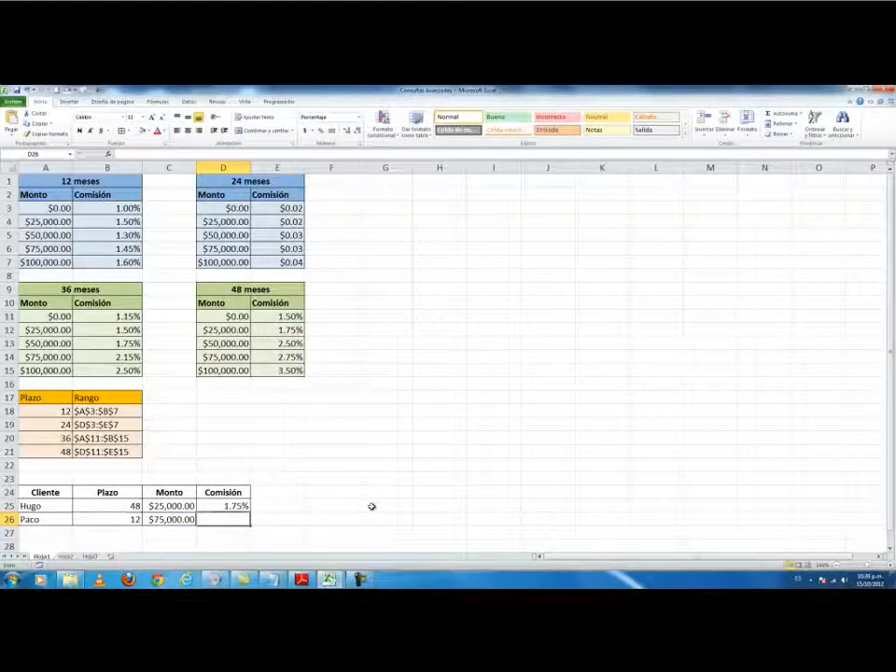
# Step: Copy the CONSULTAV and INDIRECTO commission formula from D25 down to D26
pyautogui.click(244, 509)
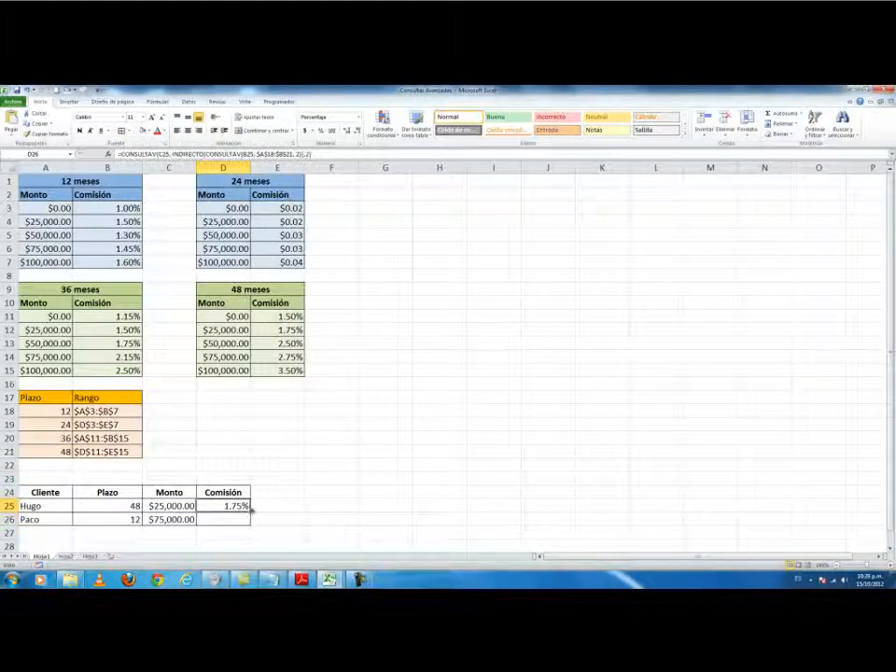
pyautogui.moveTo(250, 511); pyautogui.dragTo(250, 527)
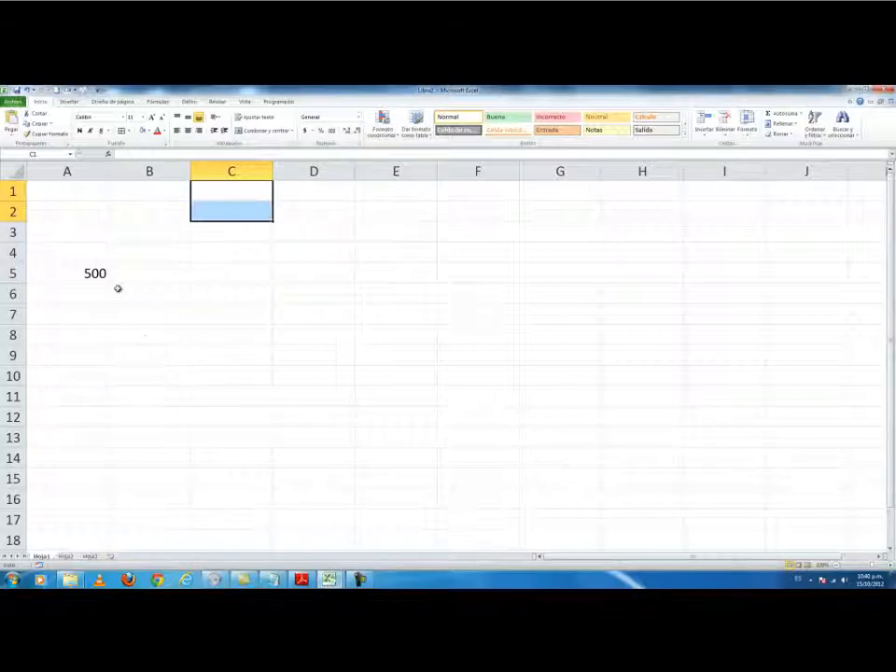
# Step: Enter the direct reference =A5 in C1 of the Libro2 workbook and review the formula
pyautogui.click(84, 271)
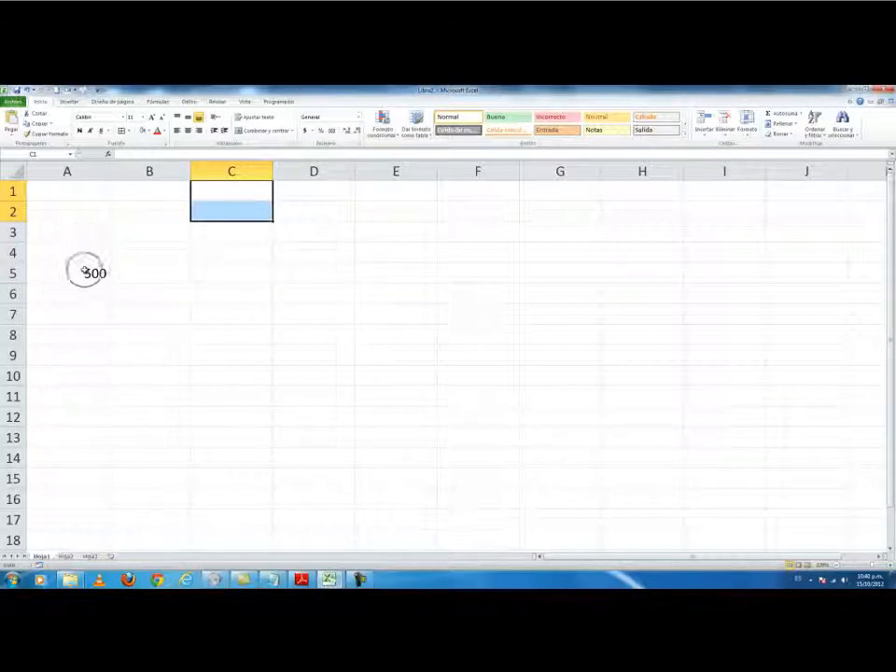
pyautogui.click(222, 186)
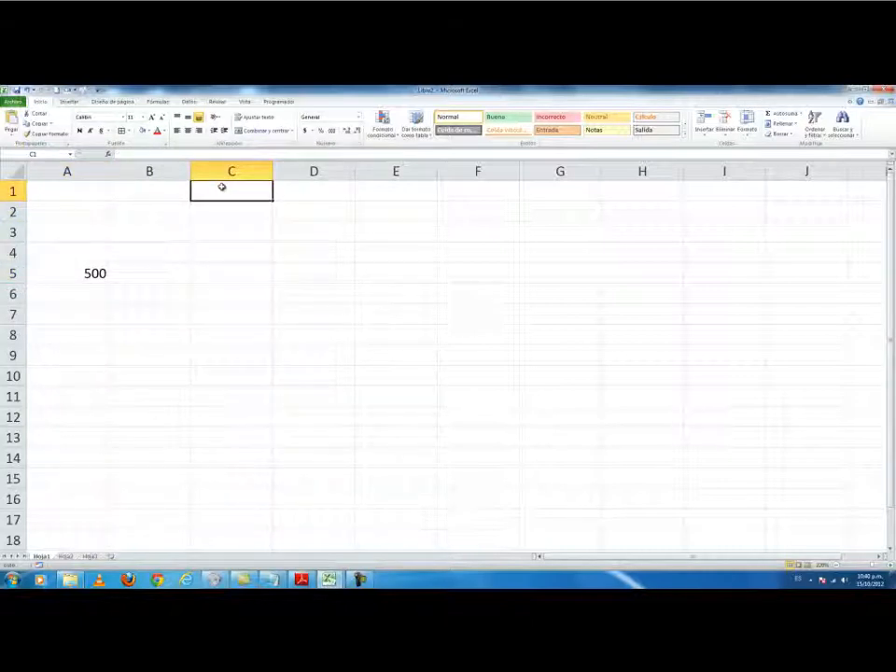
pyautogui.write('=A5')
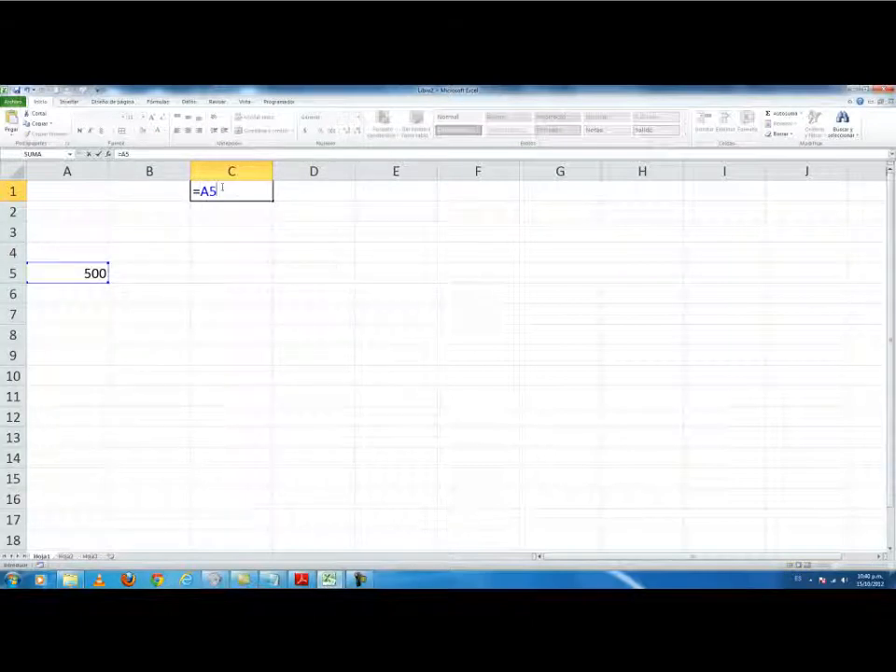
pyautogui.press('Return')
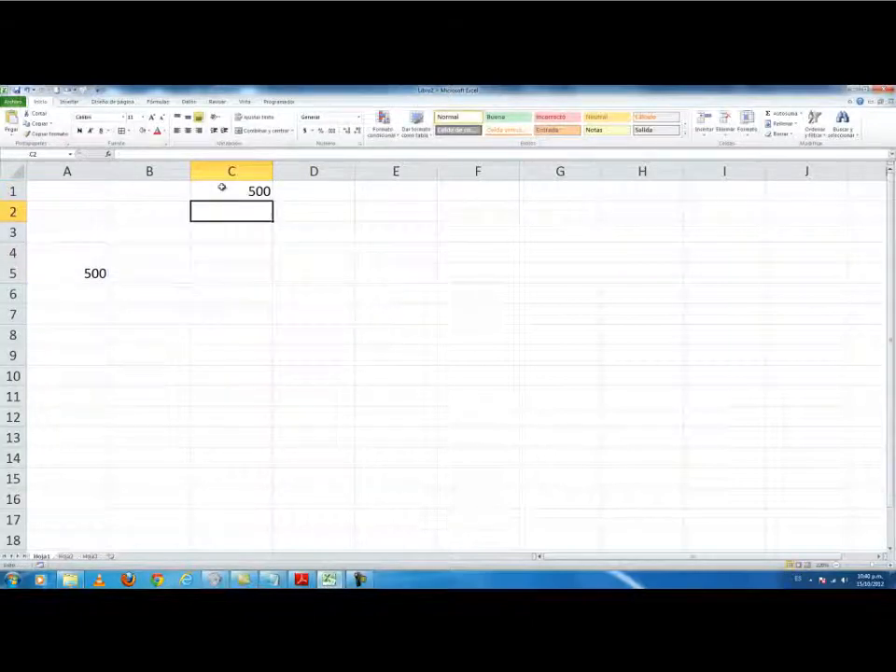
pyautogui.click(221, 187)
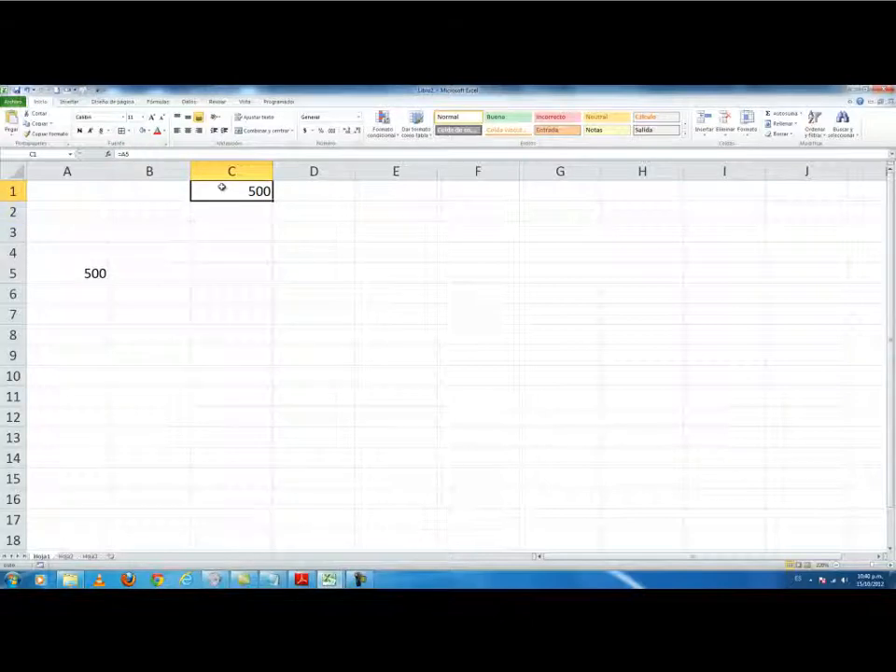
pyautogui.doubleClick(222, 189)
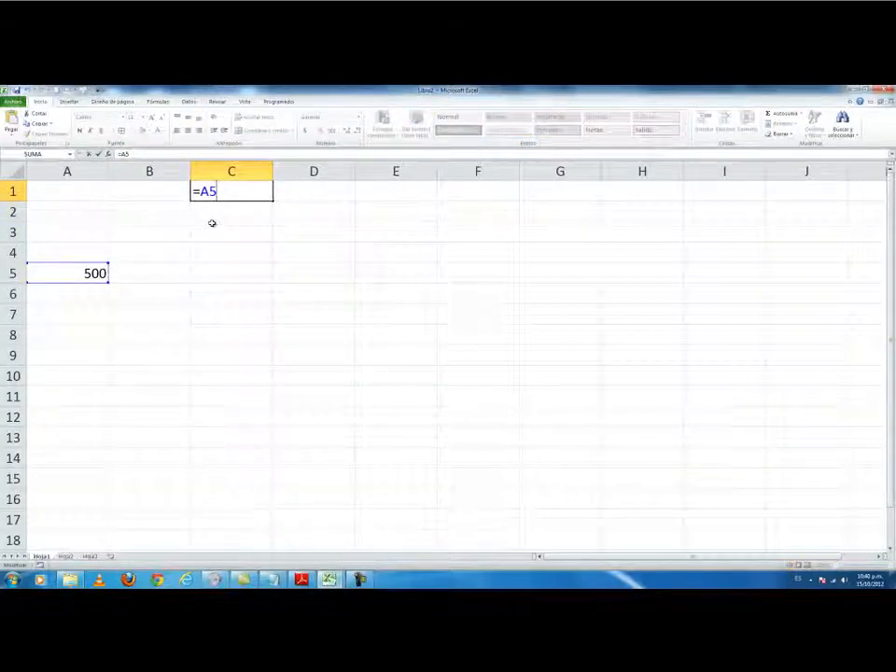
pyautogui.press('Return')
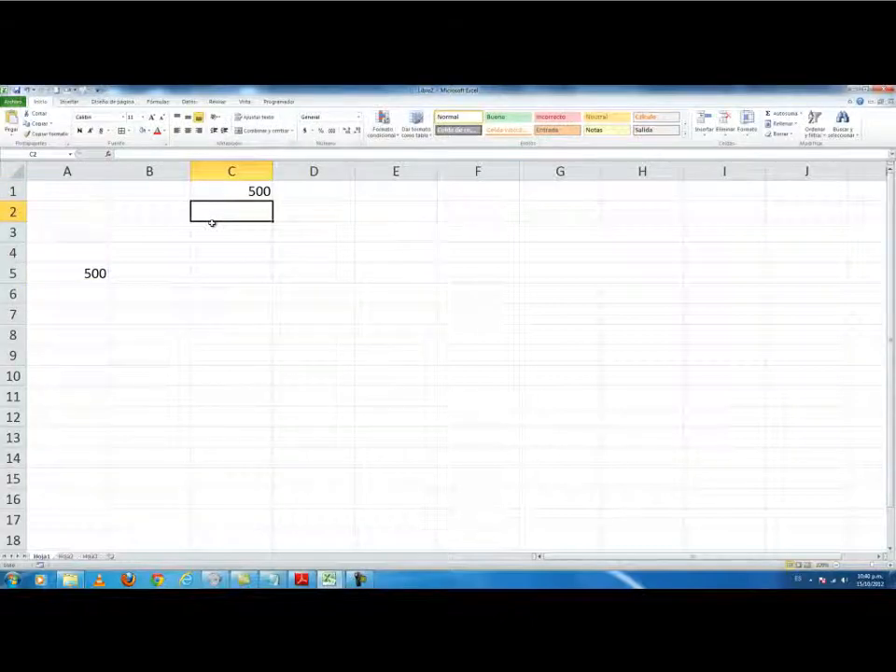
# Step: Enter =INDIRECTO("A5") in C2 to reference the same cell through text
pyautogui.write('=INDI')
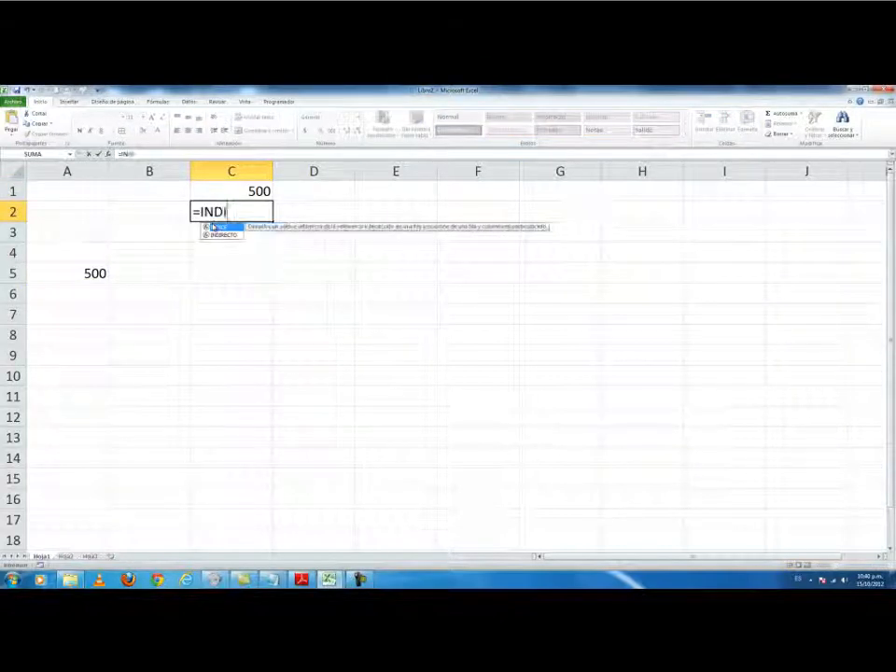
pyautogui.doubleClick(215, 234)
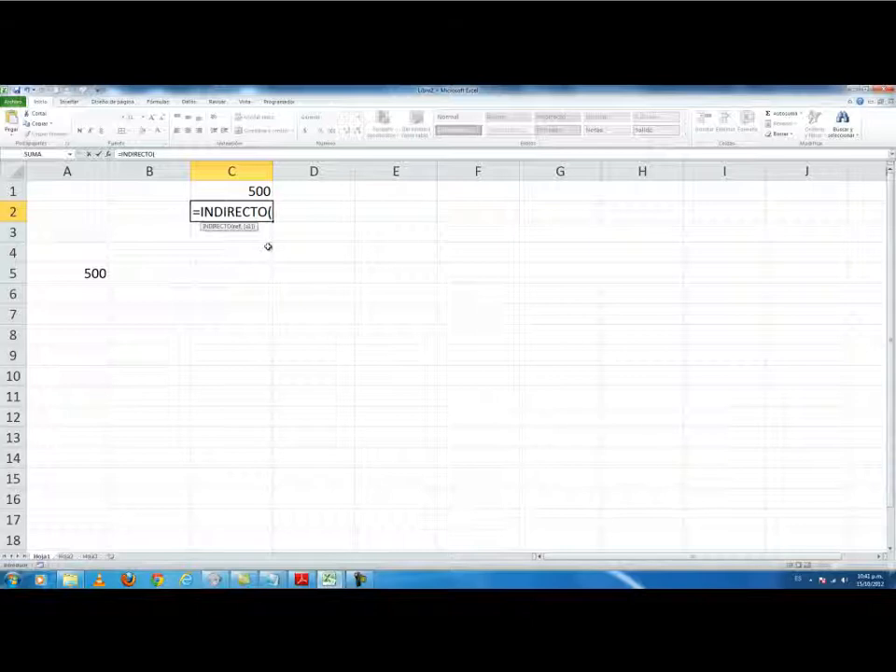
pyautogui.write('"A5")')
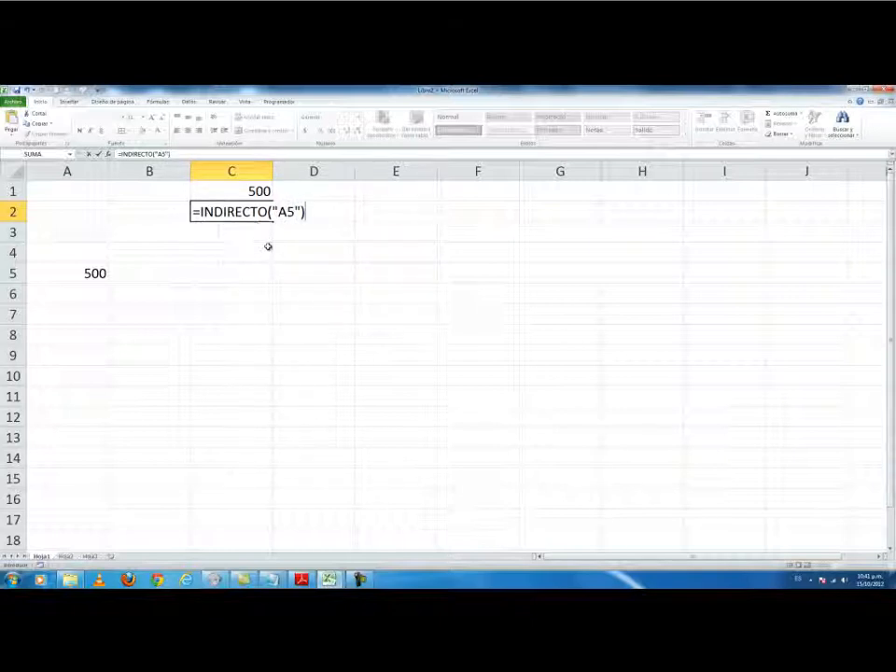
pyautogui.press('Return')
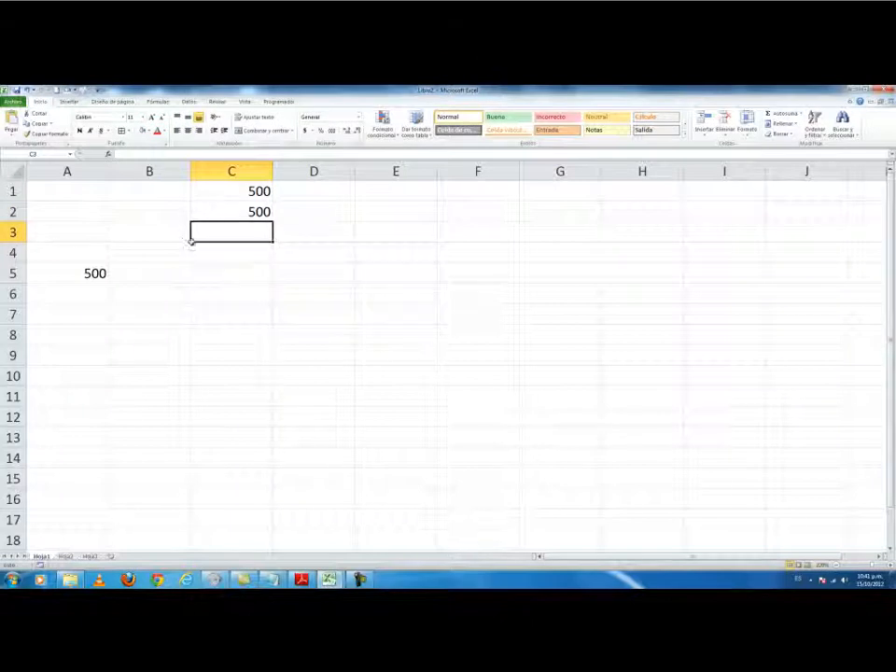
# Step: Move the content of A5 down to A6 and compare the formulas in C1 and C2, including the quoted INDIRECTO argument
pyautogui.click(92, 271)
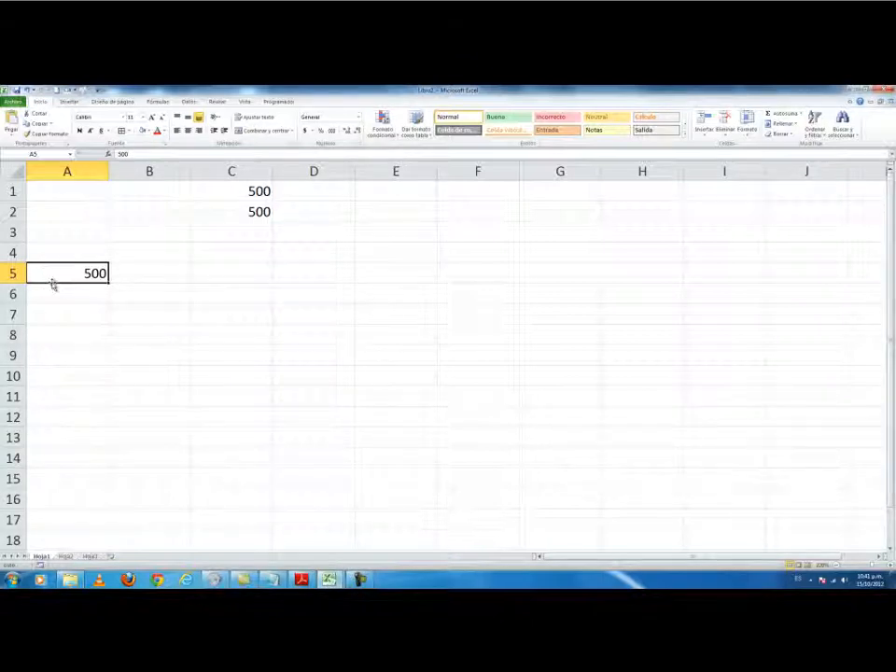
pyautogui.moveTo(54, 286); pyautogui.dragTo(56, 296)
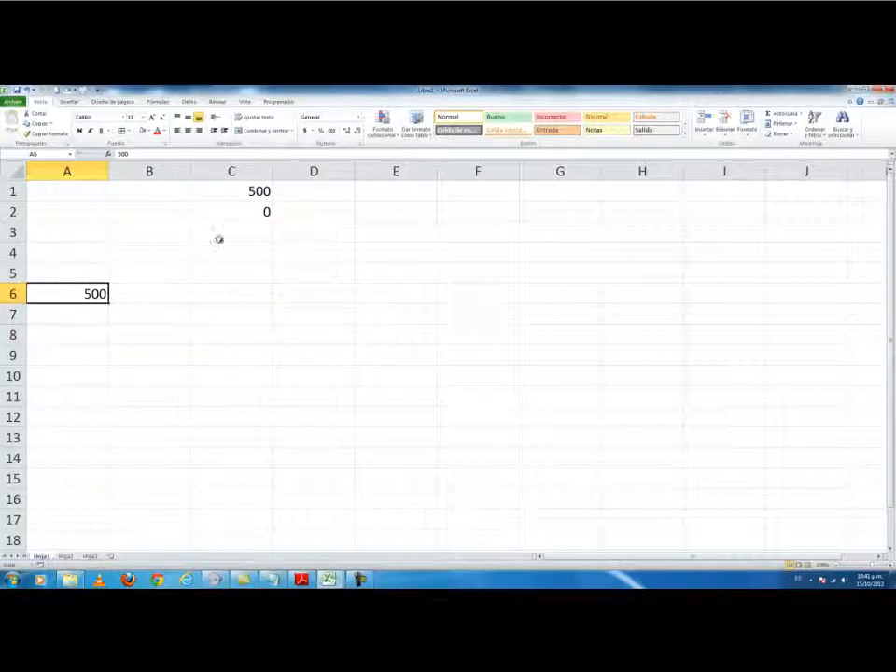
pyautogui.click(244, 190)
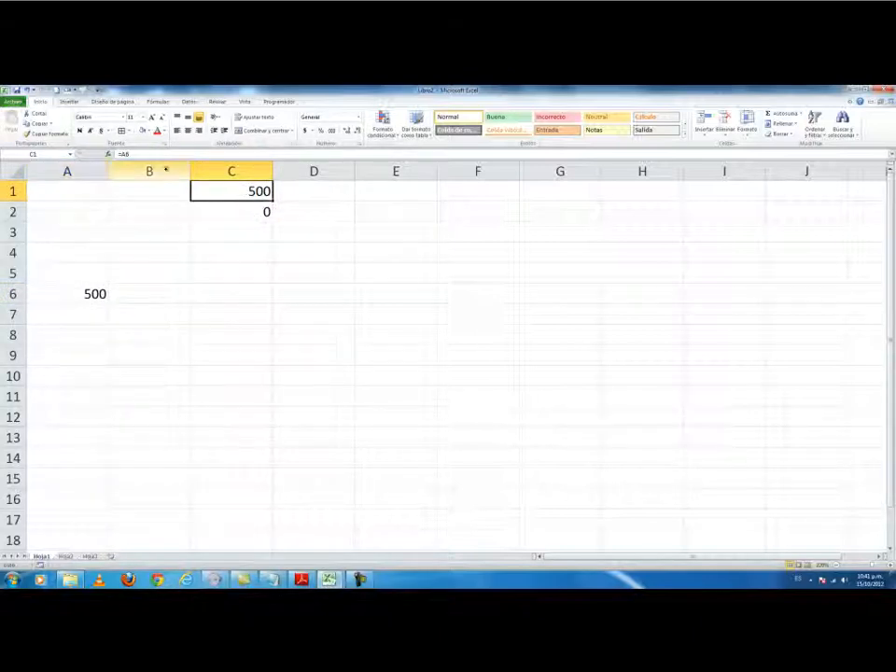
pyautogui.press('F2')
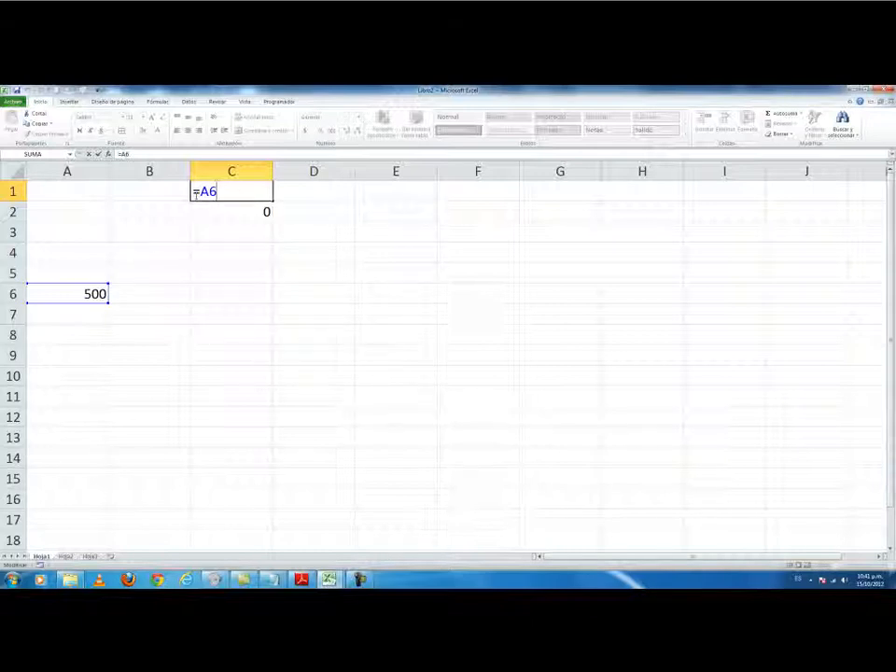
pyautogui.press('Return')
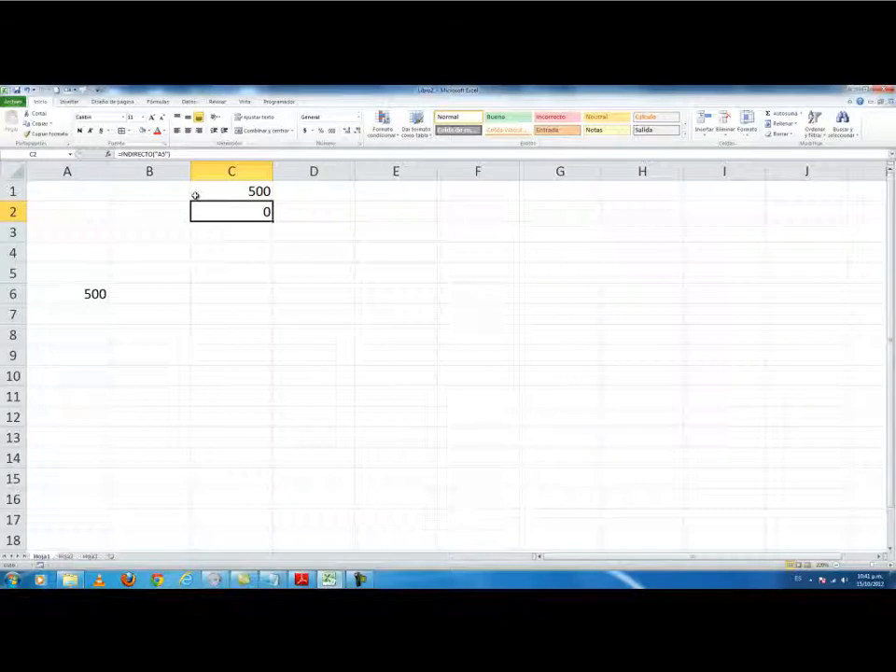
pyautogui.press('F2')
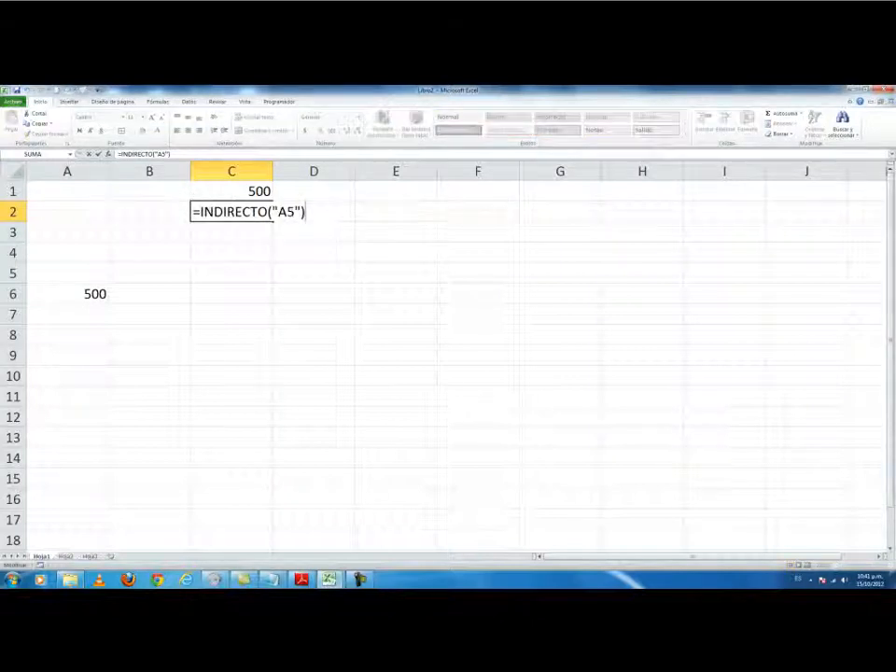
pyautogui.moveTo(274, 210); pyautogui.dragTo(301, 211)
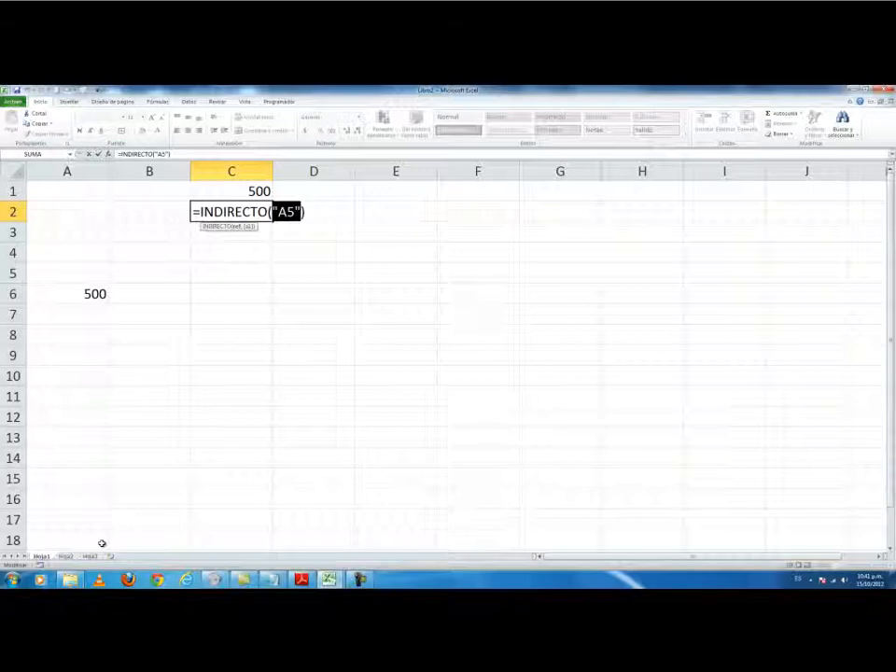
pyautogui.press('Return')
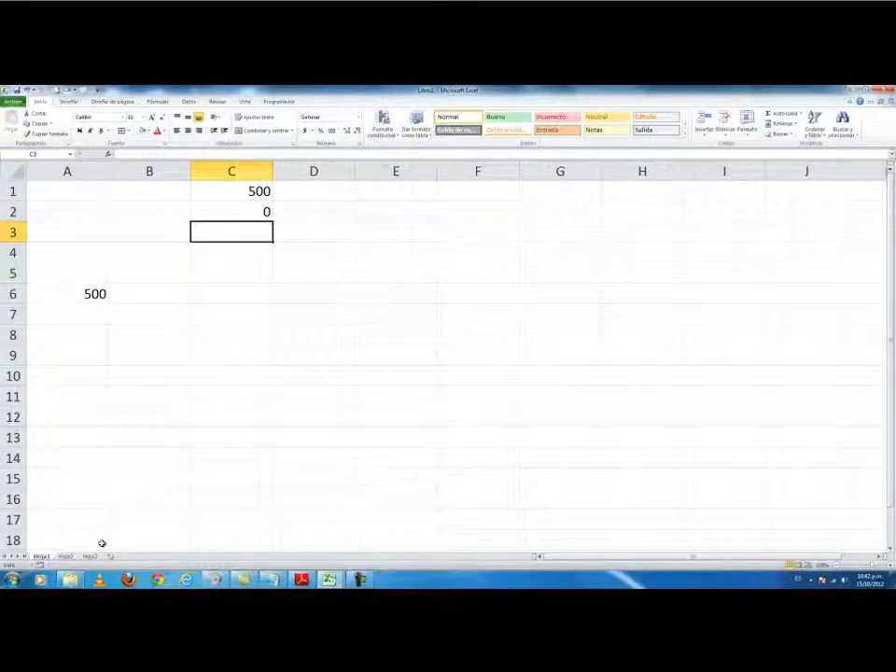
# Step: Switch to the Consultas Avanzadas workbook and open the commission formula in D25 for examination
pyautogui.hotkey('alt', 'Tab')
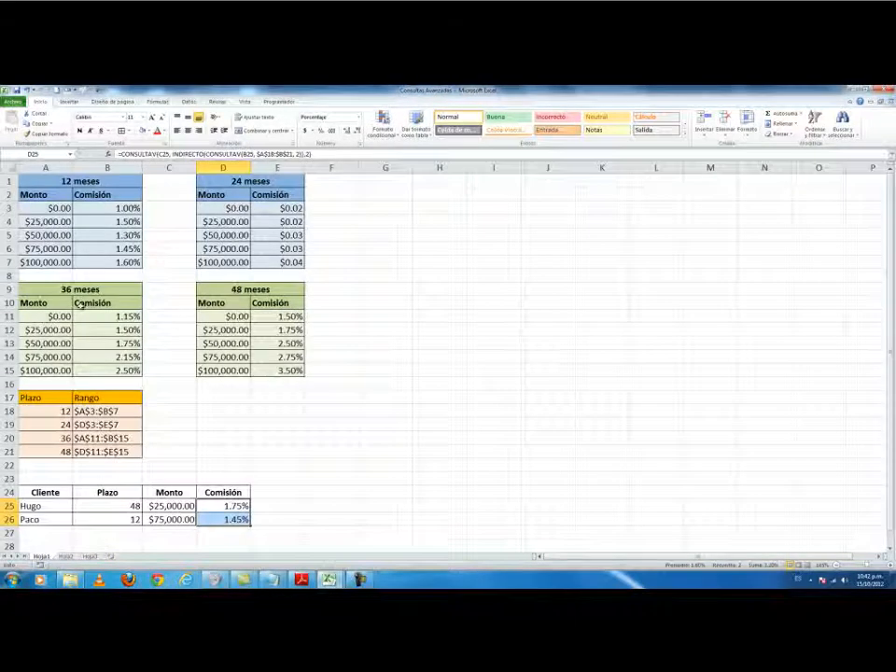
pyautogui.click(220, 507)
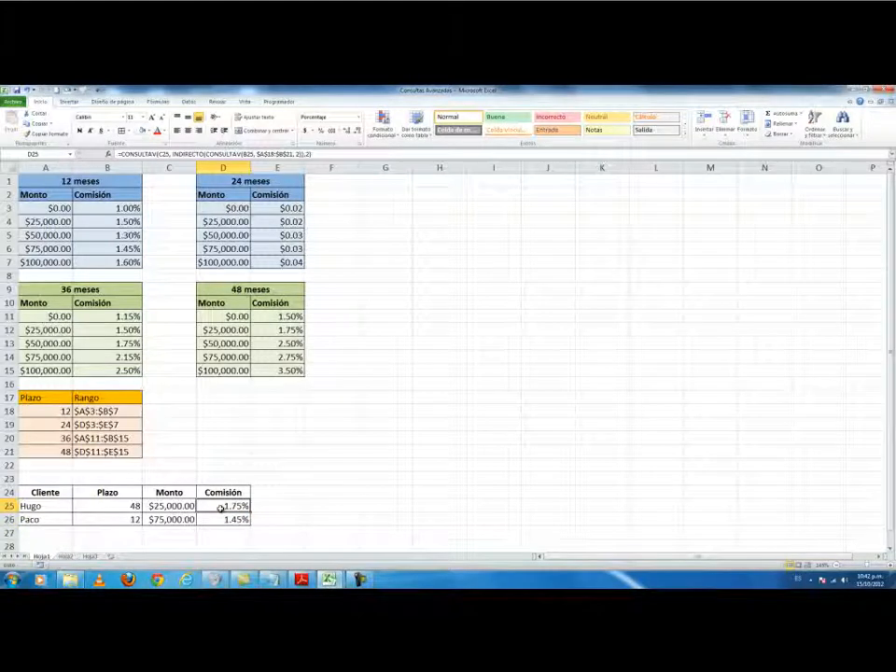
pyautogui.doubleClick(221, 507)
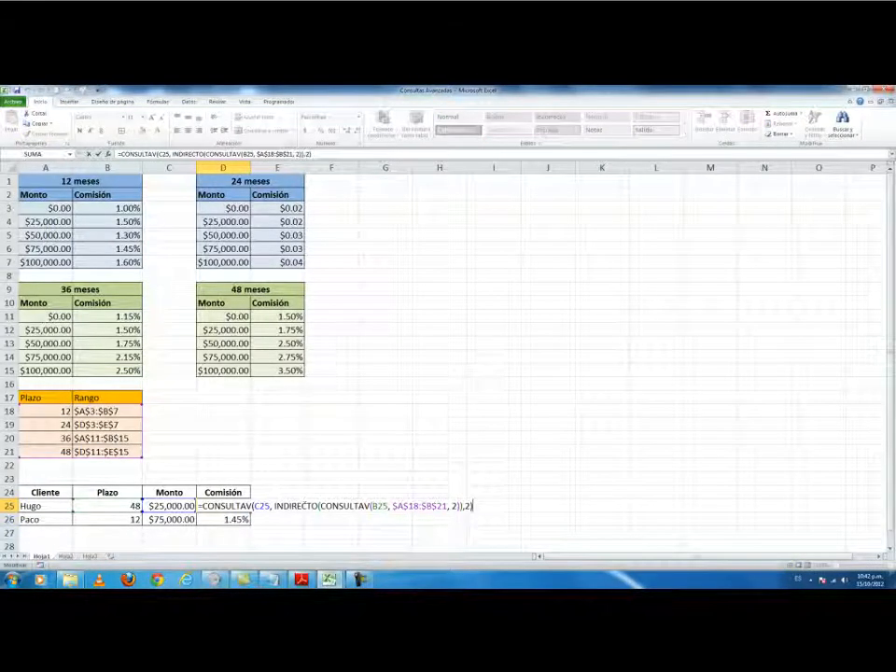